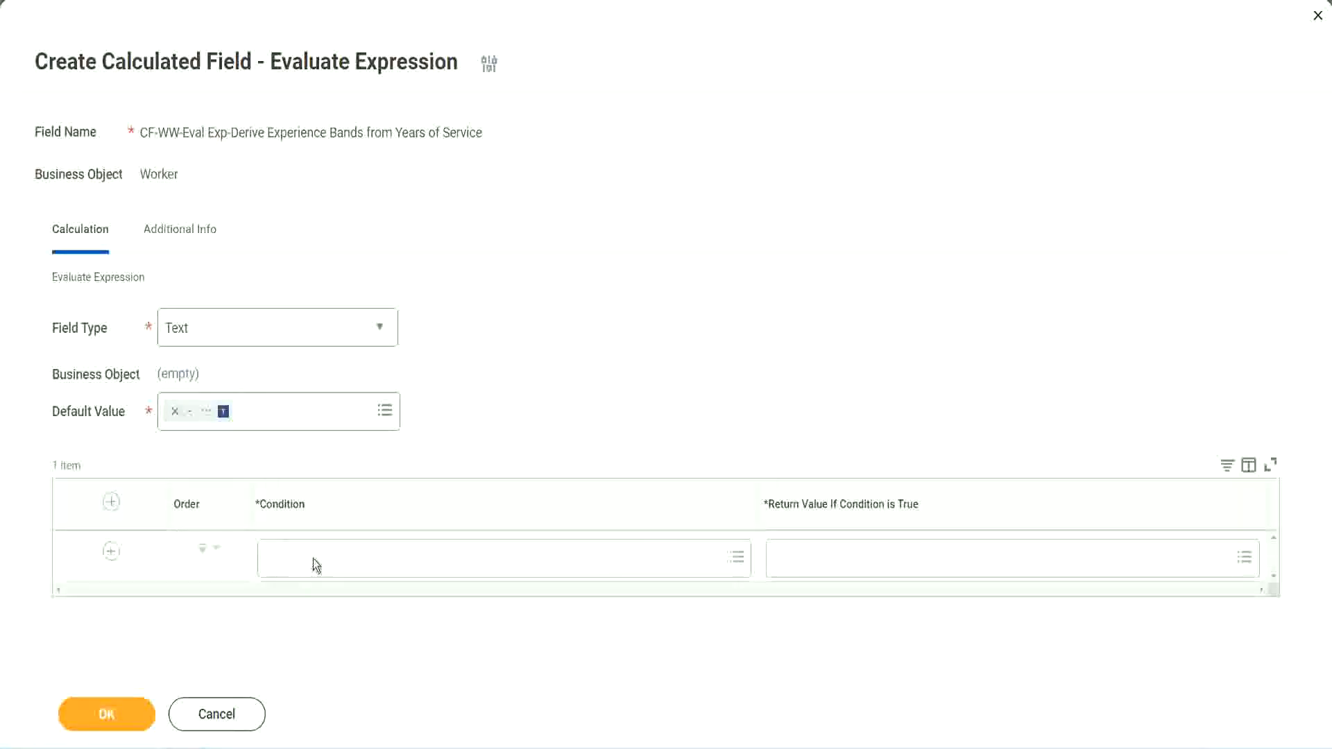
# Switch to Notepad++ and copy the Field 1 name "CF-WW-TF-Length of Service between 0 and 7 years"
pyautogui.click(315, 565)
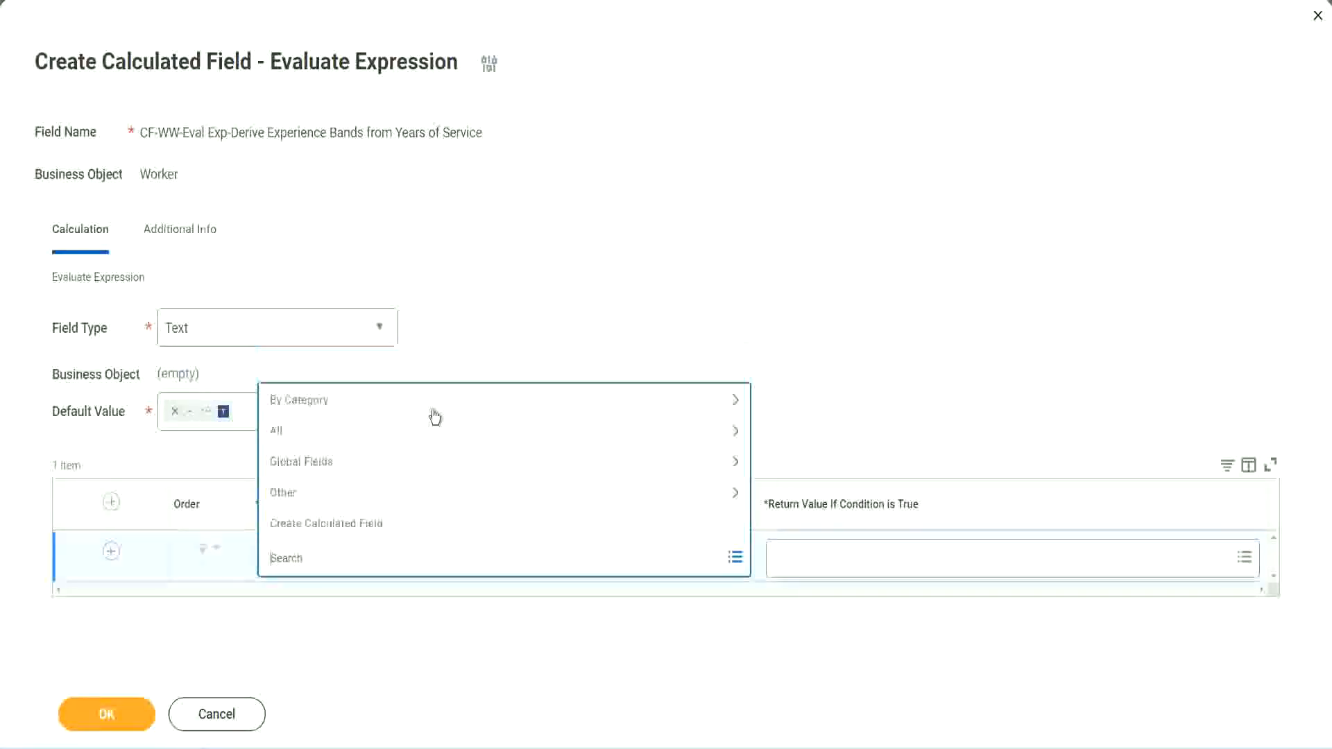
pyautogui.click(509, 309)
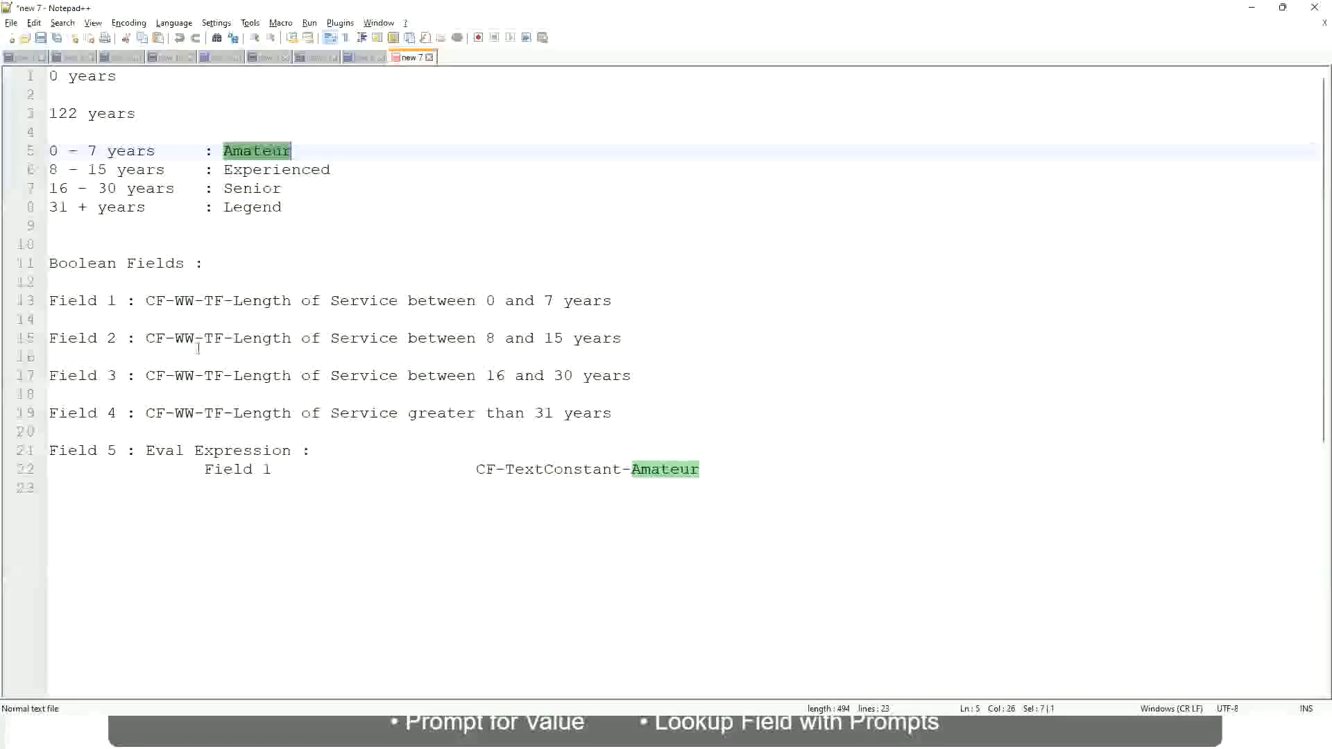
pyautogui.hotkey('alt', 'Tab')
pyautogui.moveTo(145, 300); pyautogui.dragTo(613, 306)
pyautogui.hotkey('ctrl', 'c')
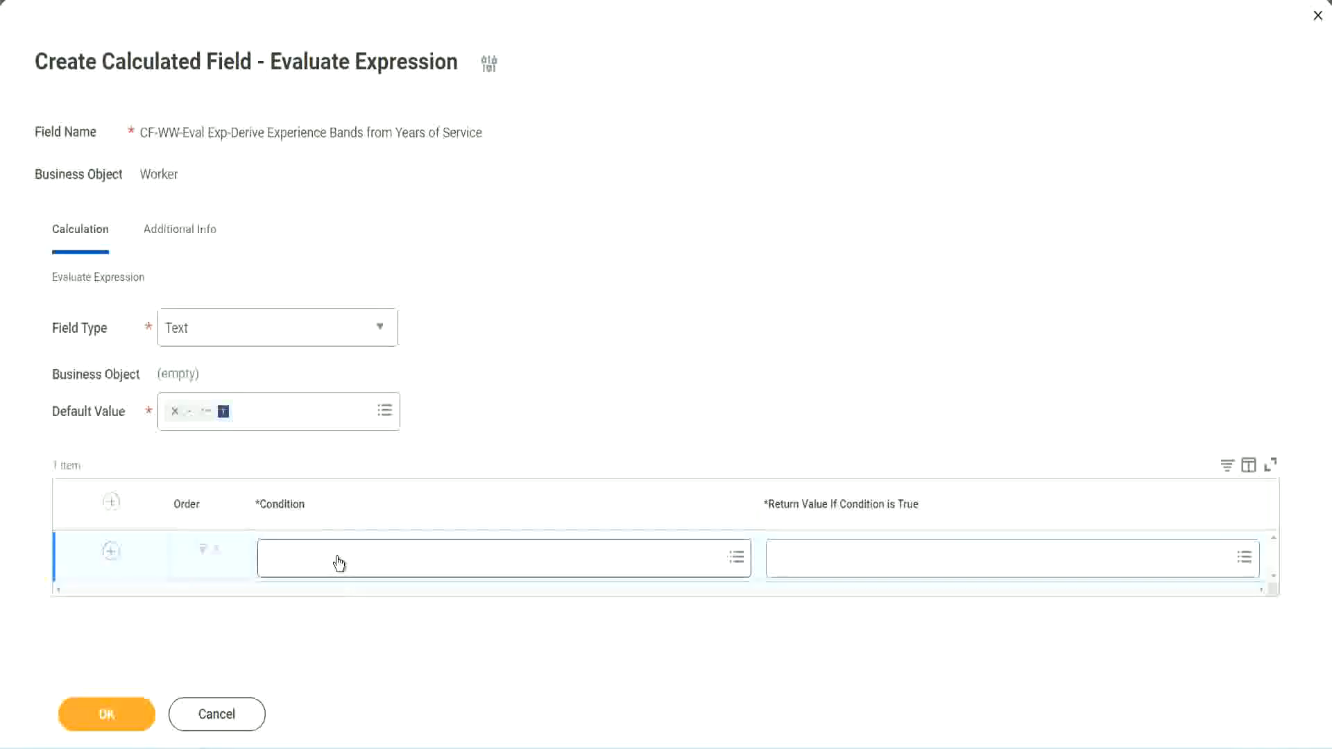
# Set the first row's condition in the Workday expression to CF-WW-TF-Length of Service between 0 and 7 years
pyautogui.click(338, 563)
pyautogui.hotkey('ctrl', 'v')
pyautogui.press('Return')
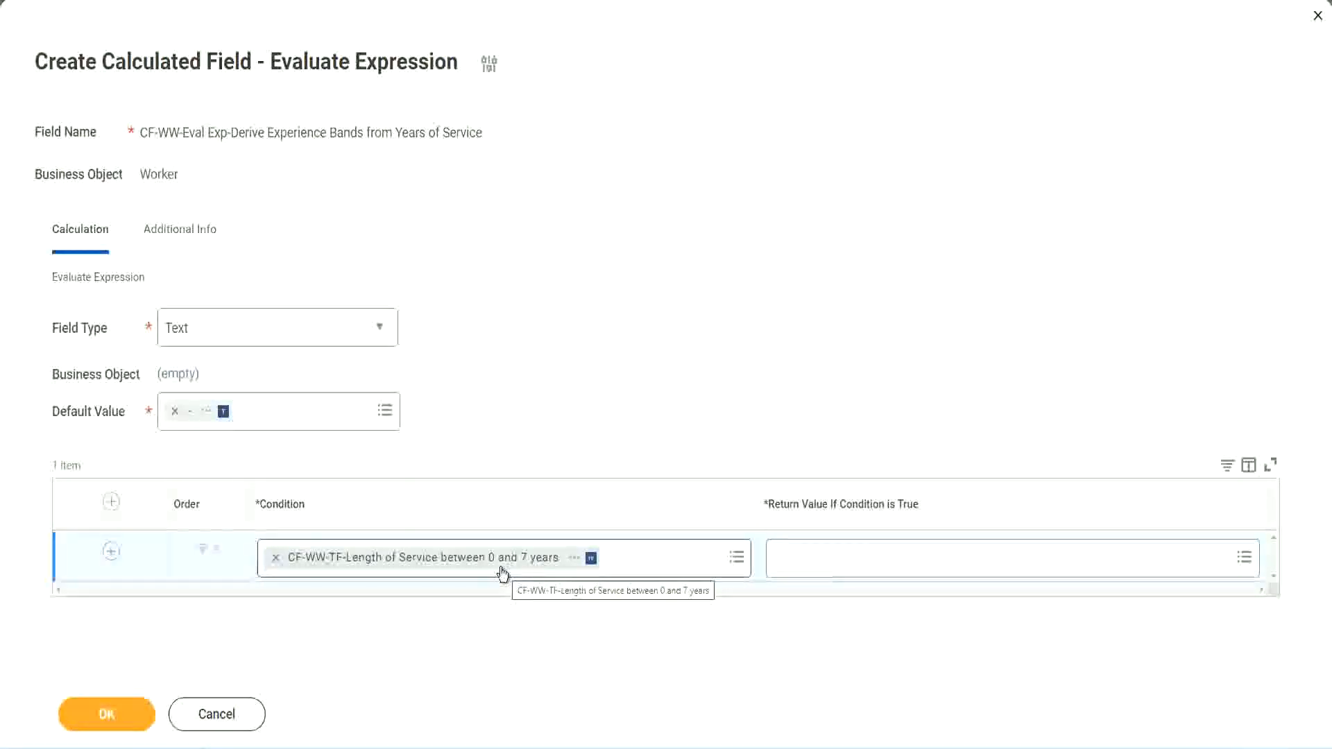
pyautogui.click(866, 570)
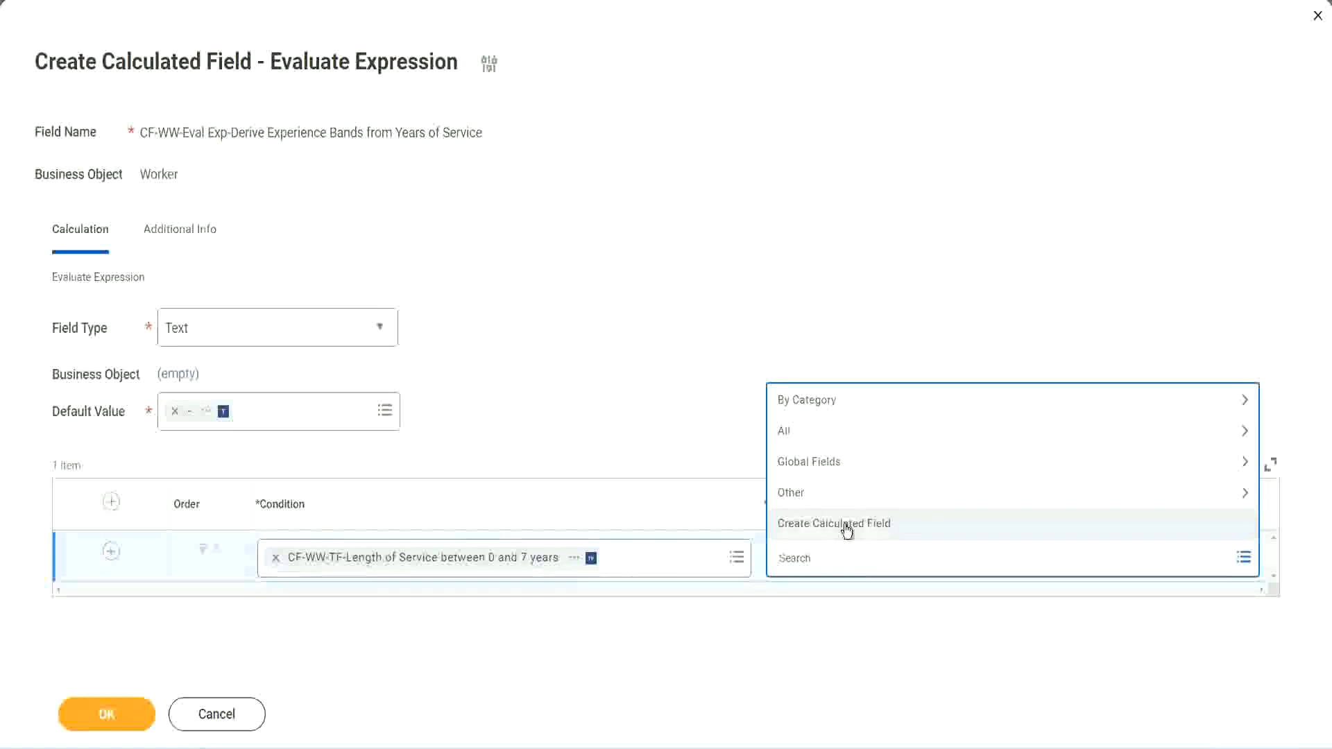
pyautogui.click(769, 340)
pyautogui.click(802, 561)
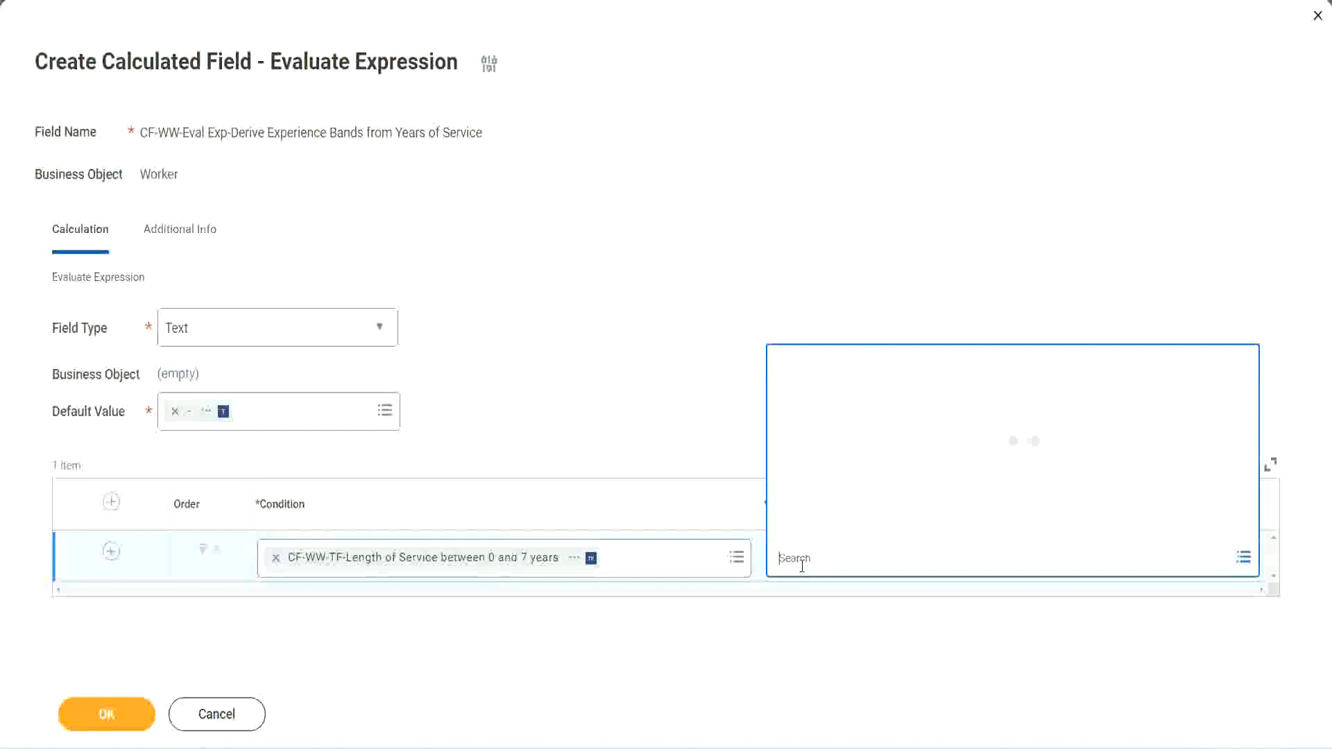
pyautogui.write('Amaterue')
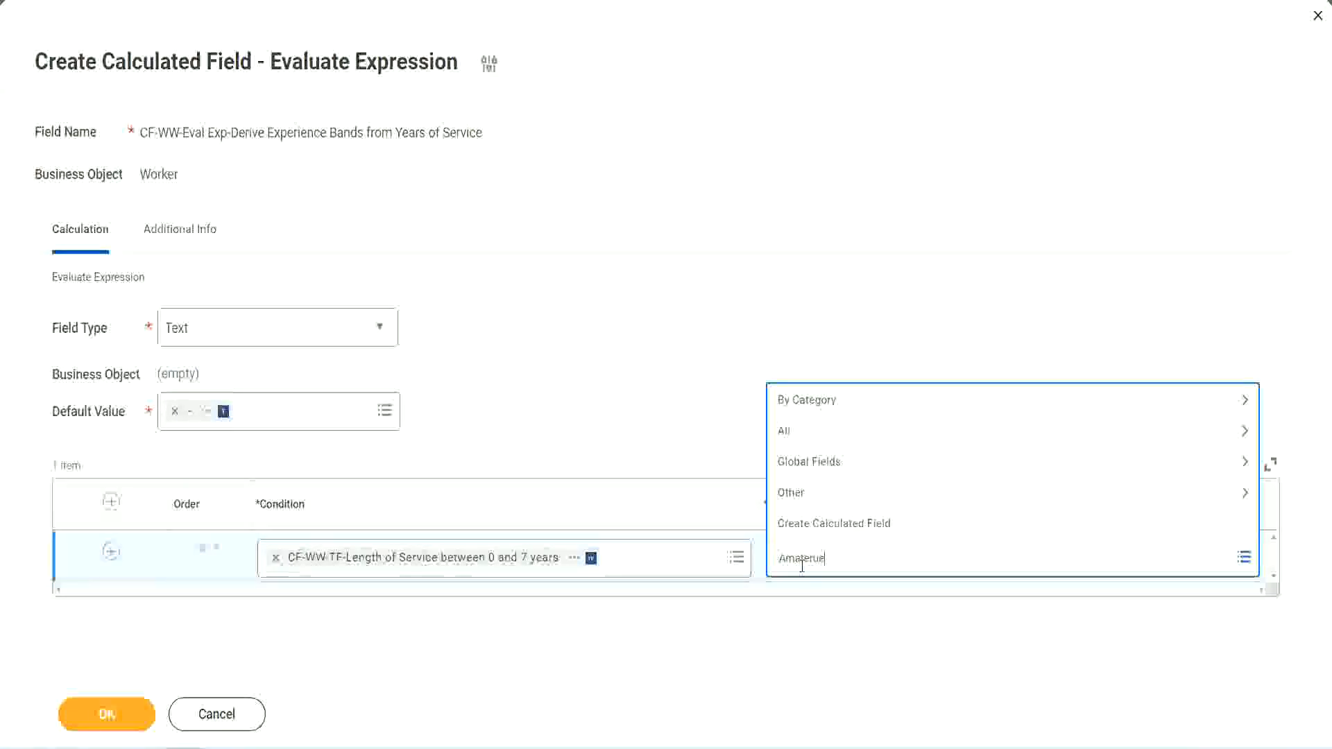
pyautogui.click(672, 403)
pyautogui.click(840, 570)
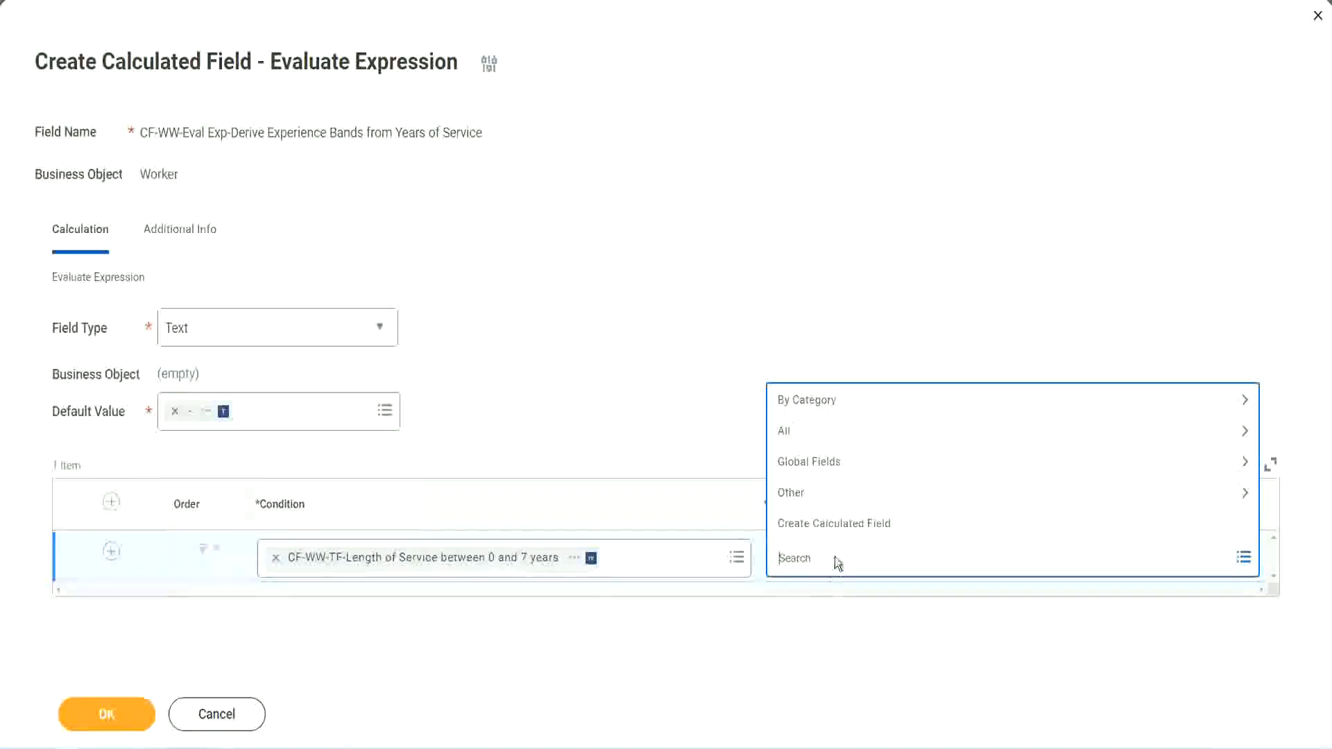
pyautogui.click(671, 402)
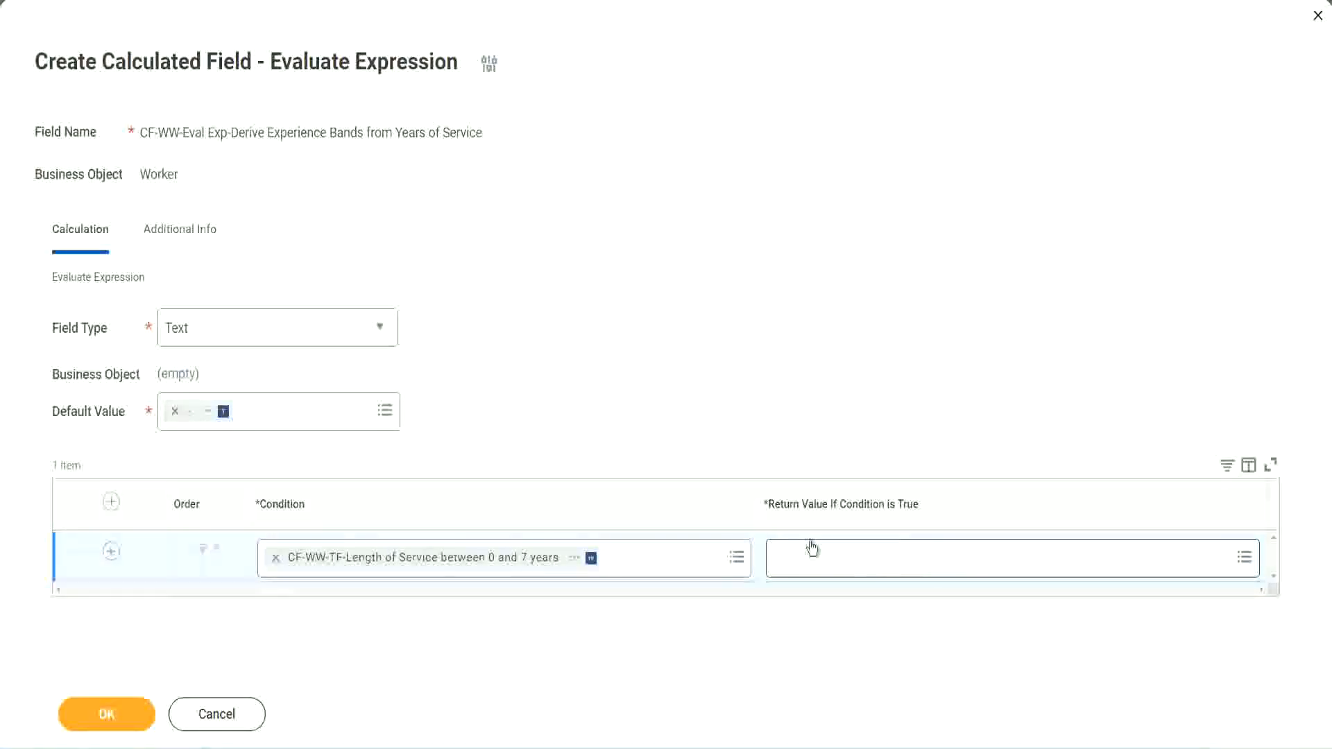
# Start creating a new calculated field for the first row's return value and name it CF-WW-TC-Amateur
pyautogui.click(863, 557)
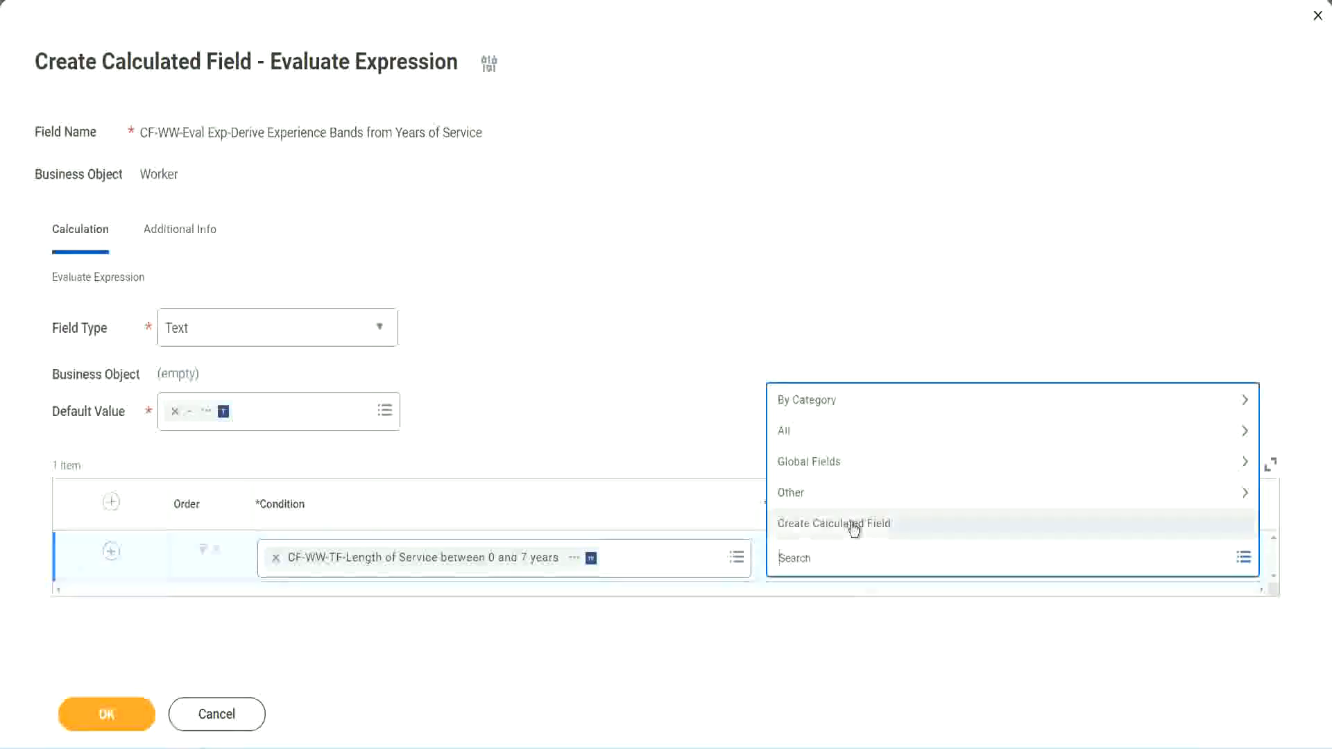
pyautogui.click(853, 525)
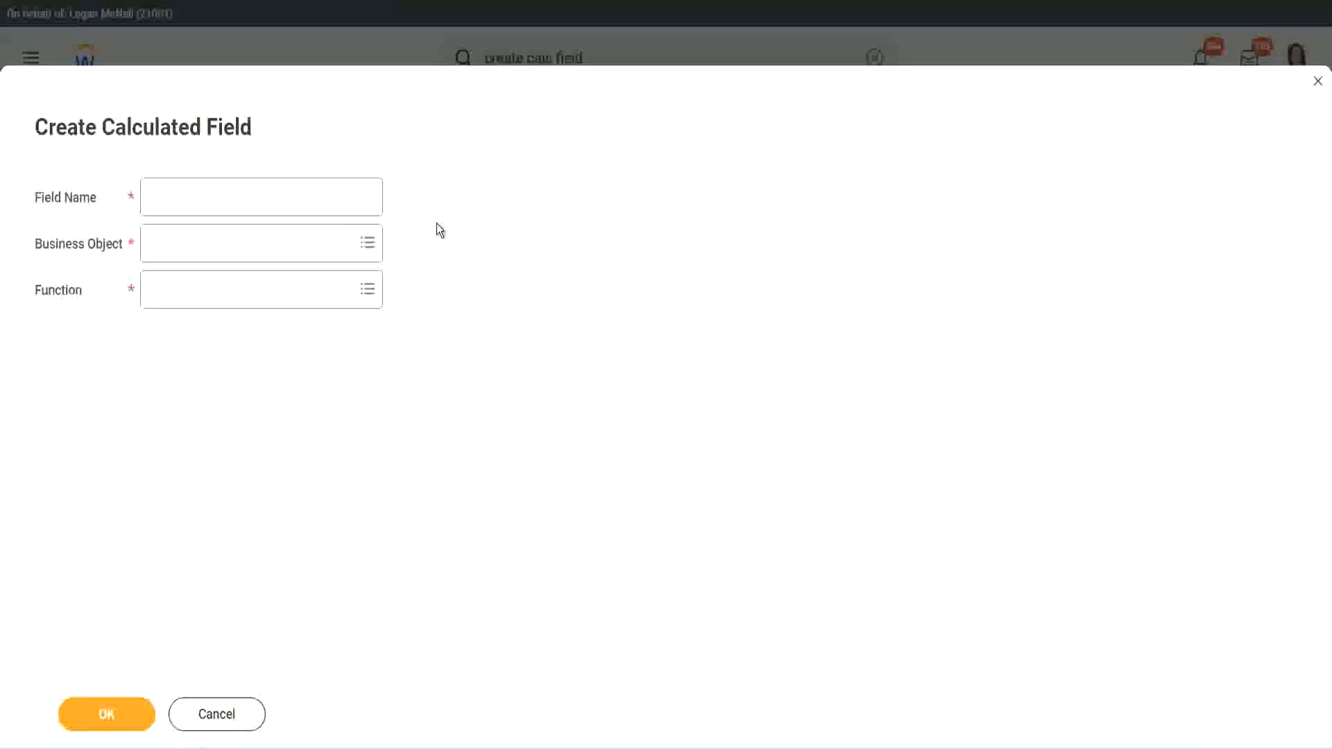
pyautogui.click(164, 199)
pyautogui.write('CF')
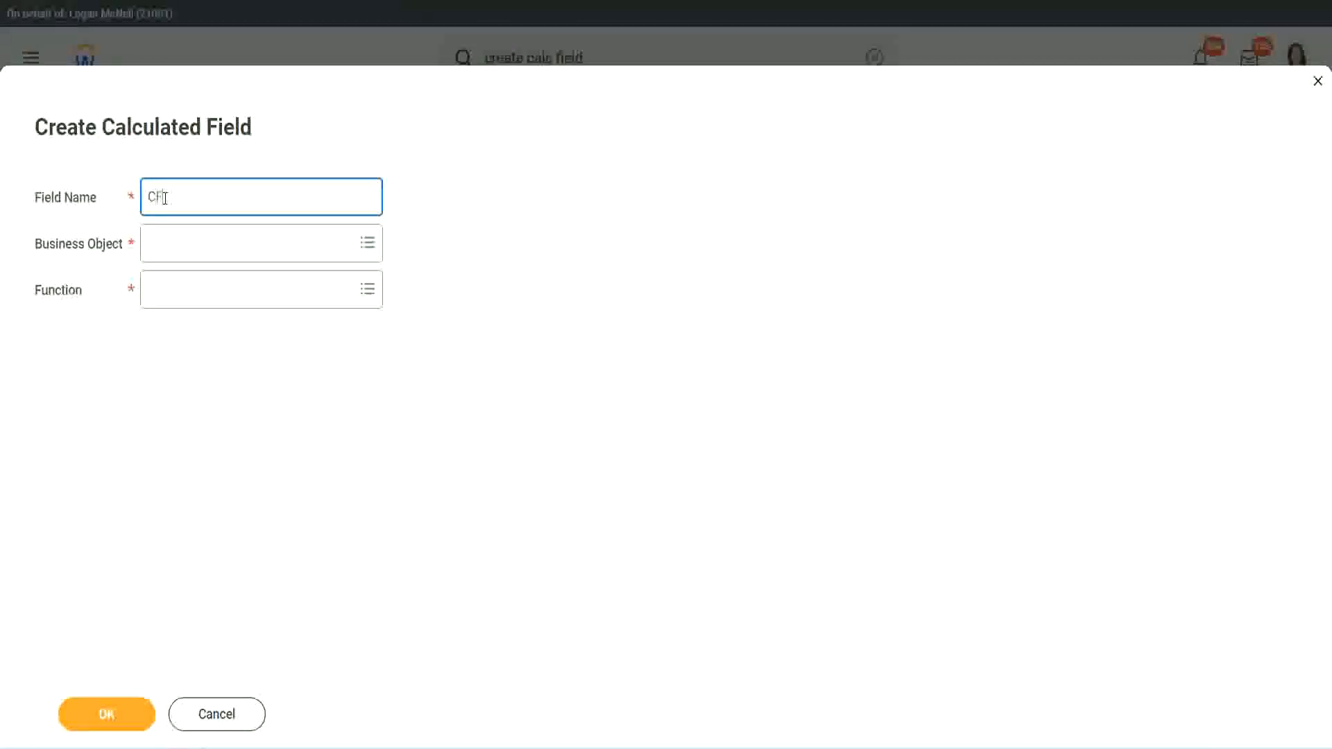
pyautogui.write('_TC')
pyautogui.write('-Am')
pyautogui.write('ateur')
pyautogui.click(166, 197)
pyautogui.write('WW')
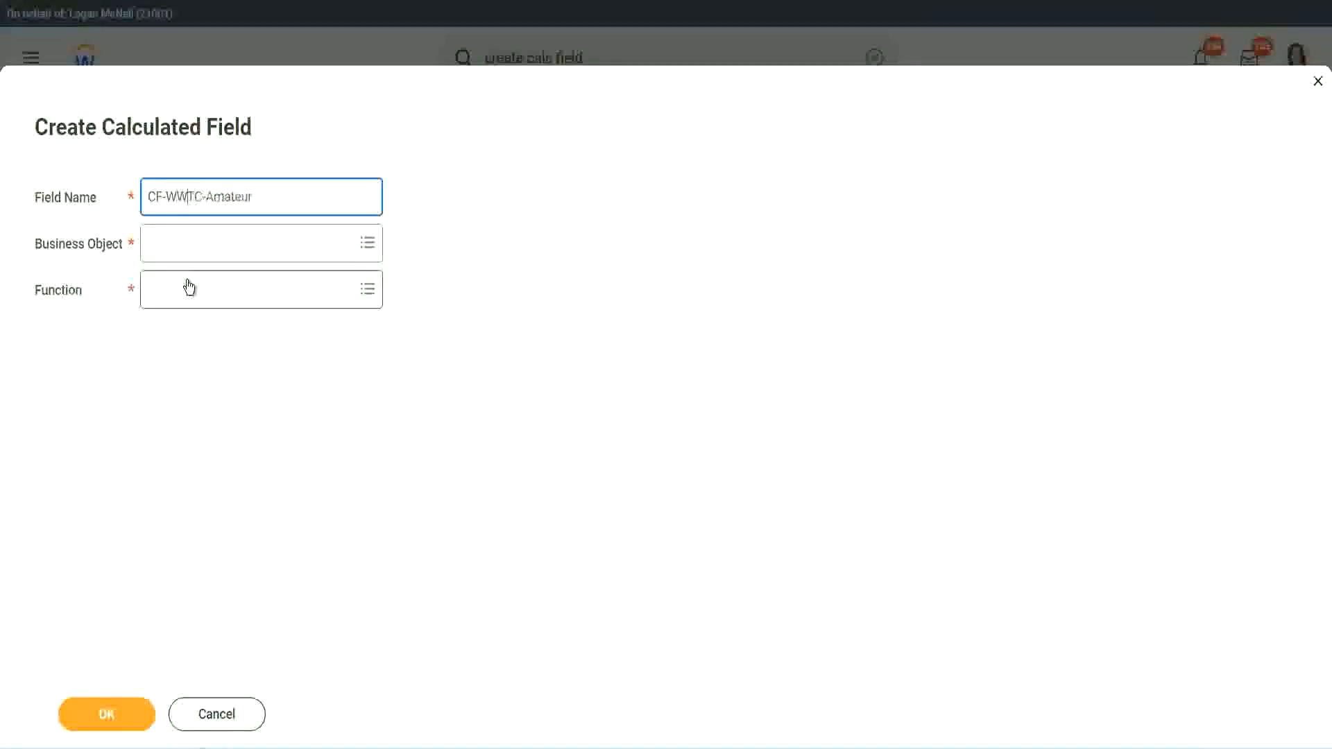
pyautogui.write('-')
# Set the new field's business object to Global
pyautogui.click(188, 244)
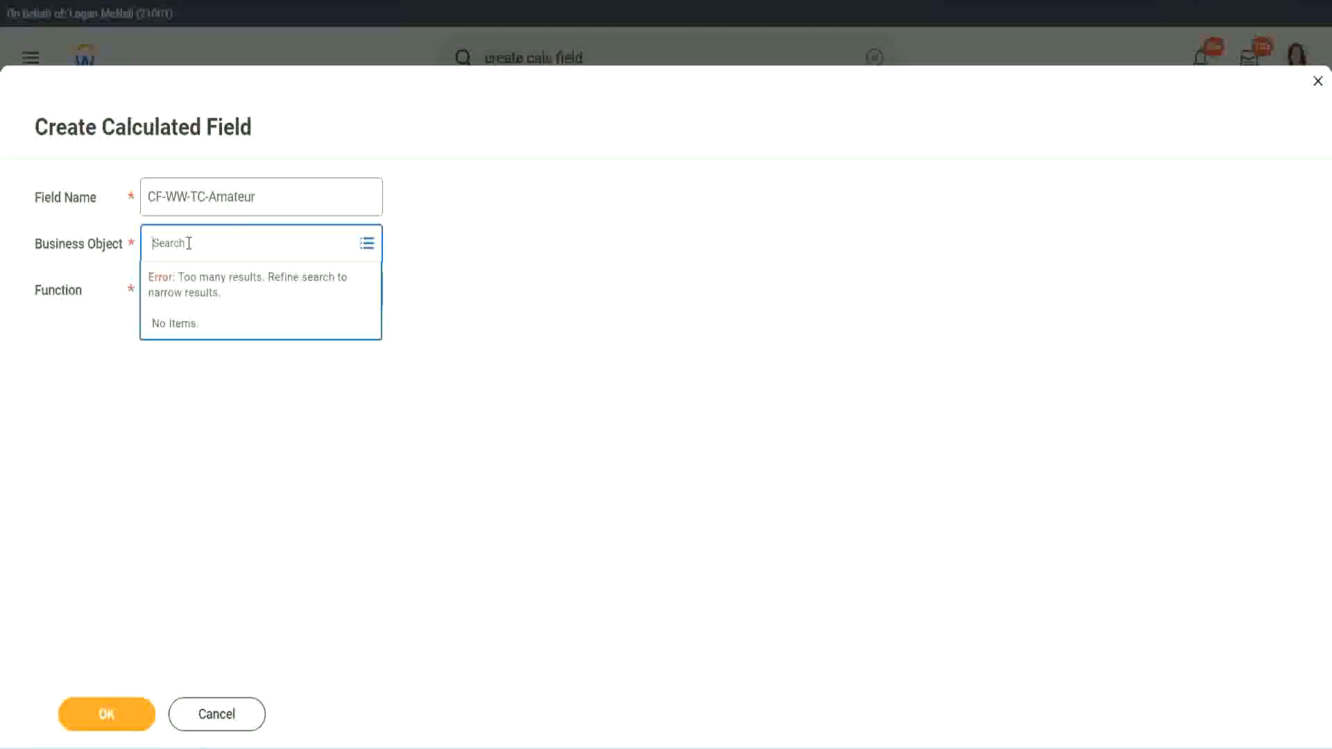
pyautogui.write('worker')
pyautogui.press('BackSpace')
pyautogui.press('BackSpace')
pyautogui.write('glob')
pyautogui.press('Return')
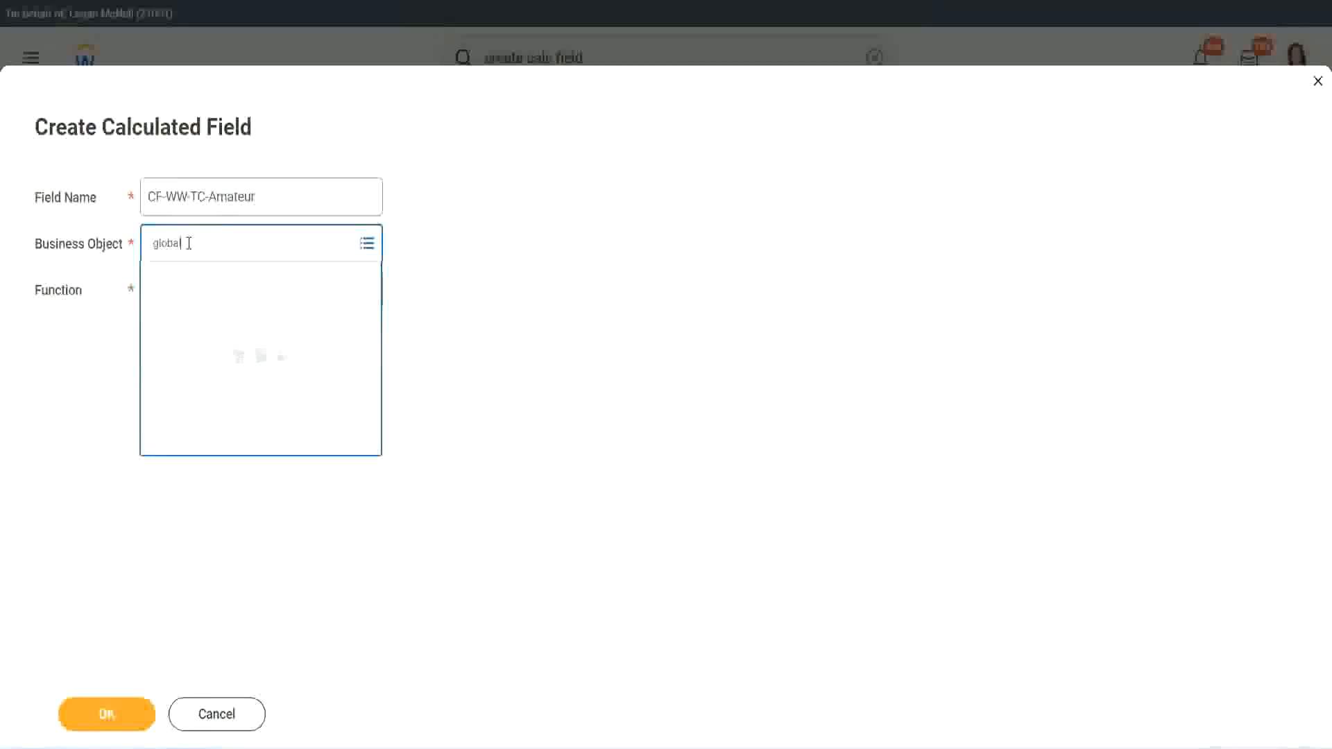
pyautogui.click(210, 332)
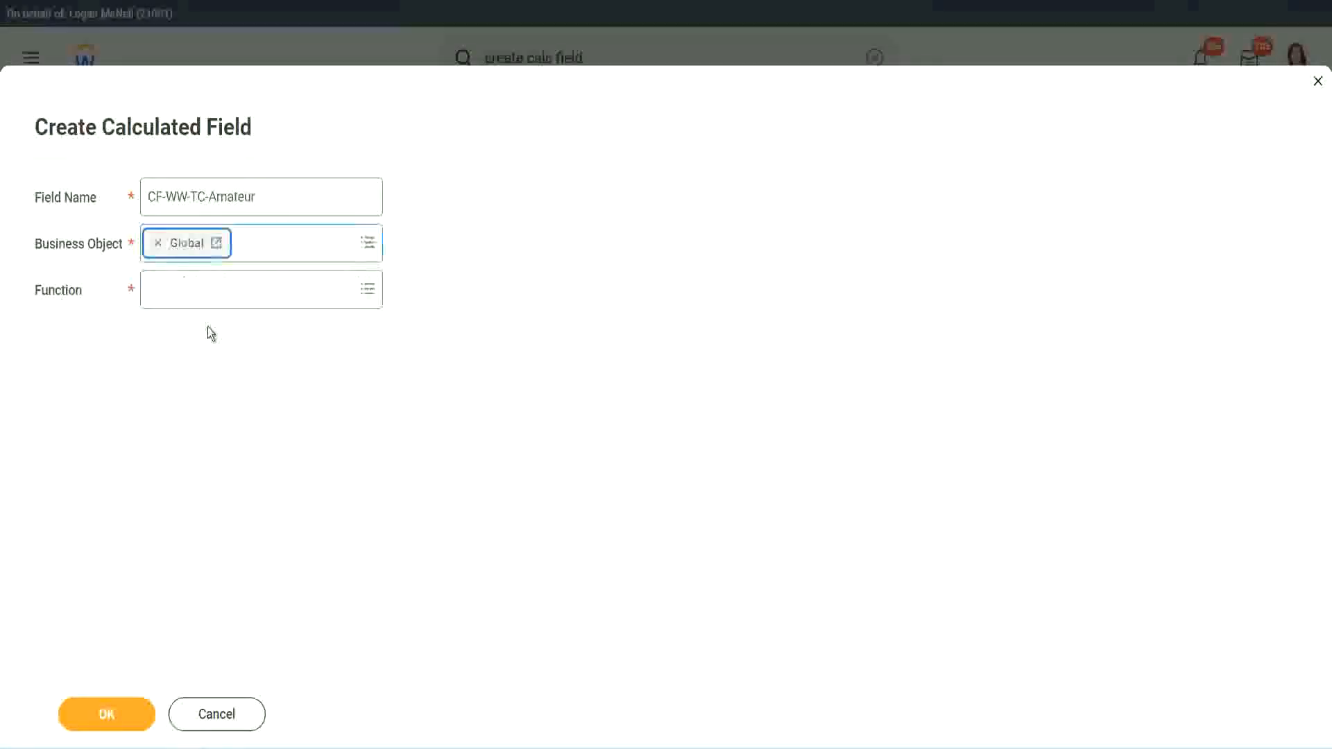
pyautogui.moveTo(257, 198); pyautogui.dragTo(244, 197)
pyautogui.moveTo(45, 131); pyautogui.dragTo(43, 131)
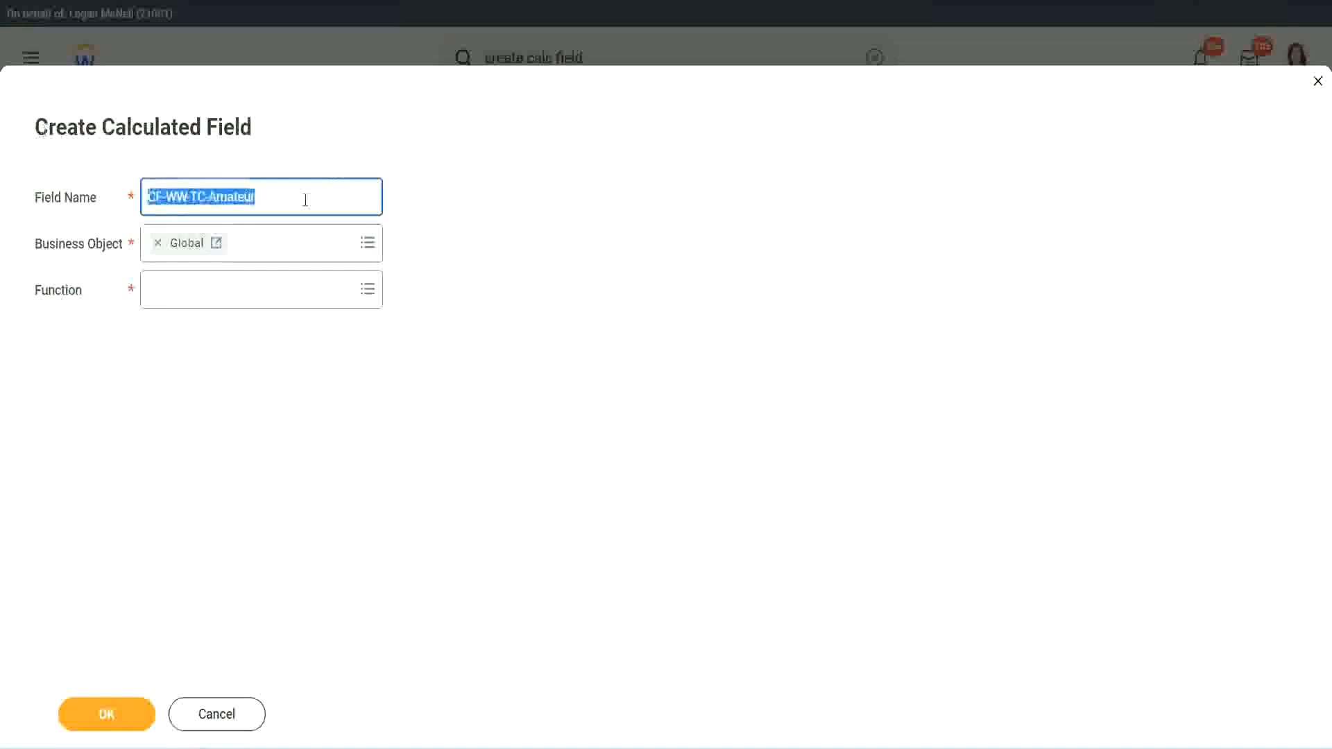
pyautogui.click(290, 201)
pyautogui.doubleClick(229, 195)
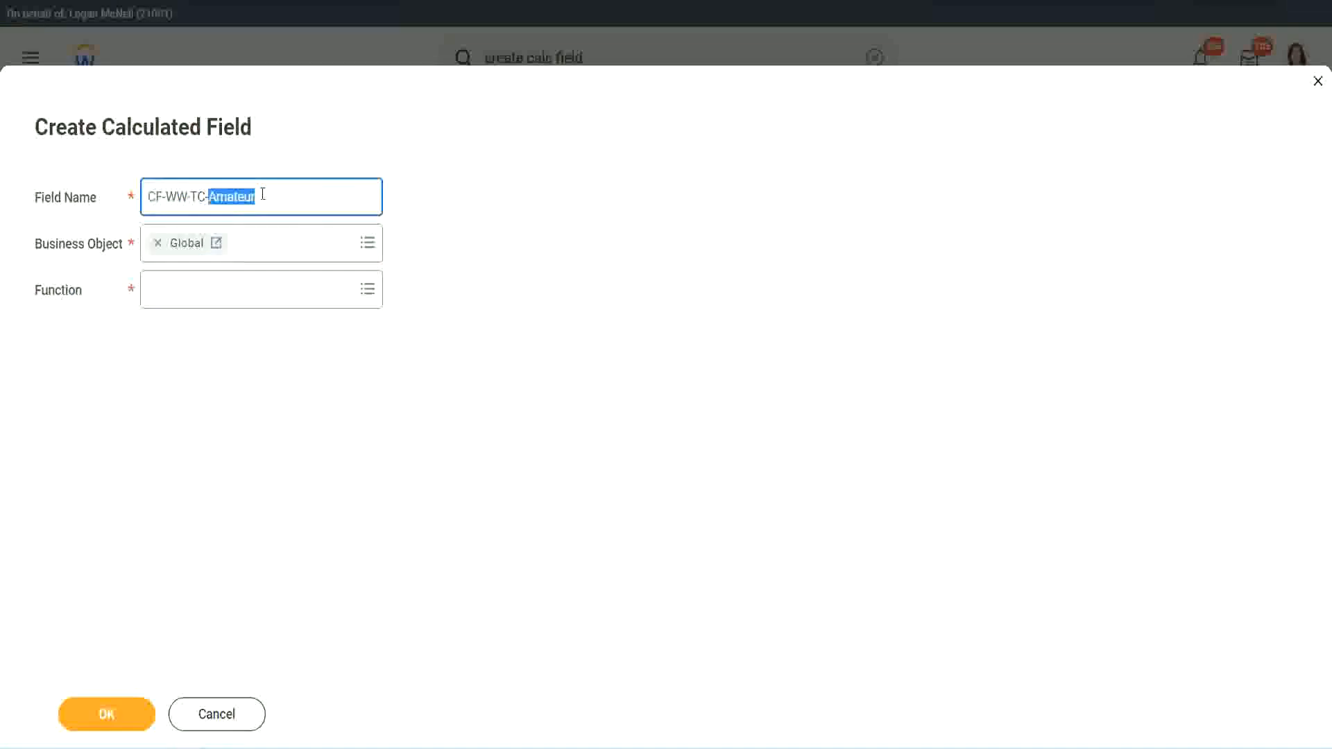
pyautogui.click(276, 193)
pyautogui.doubleClick(249, 200)
# Choose Text Constant as the function of CF-WW-TC-Amateur and continue to its calculation settings
pyautogui.click(186, 288)
pyautogui.write('text cons')
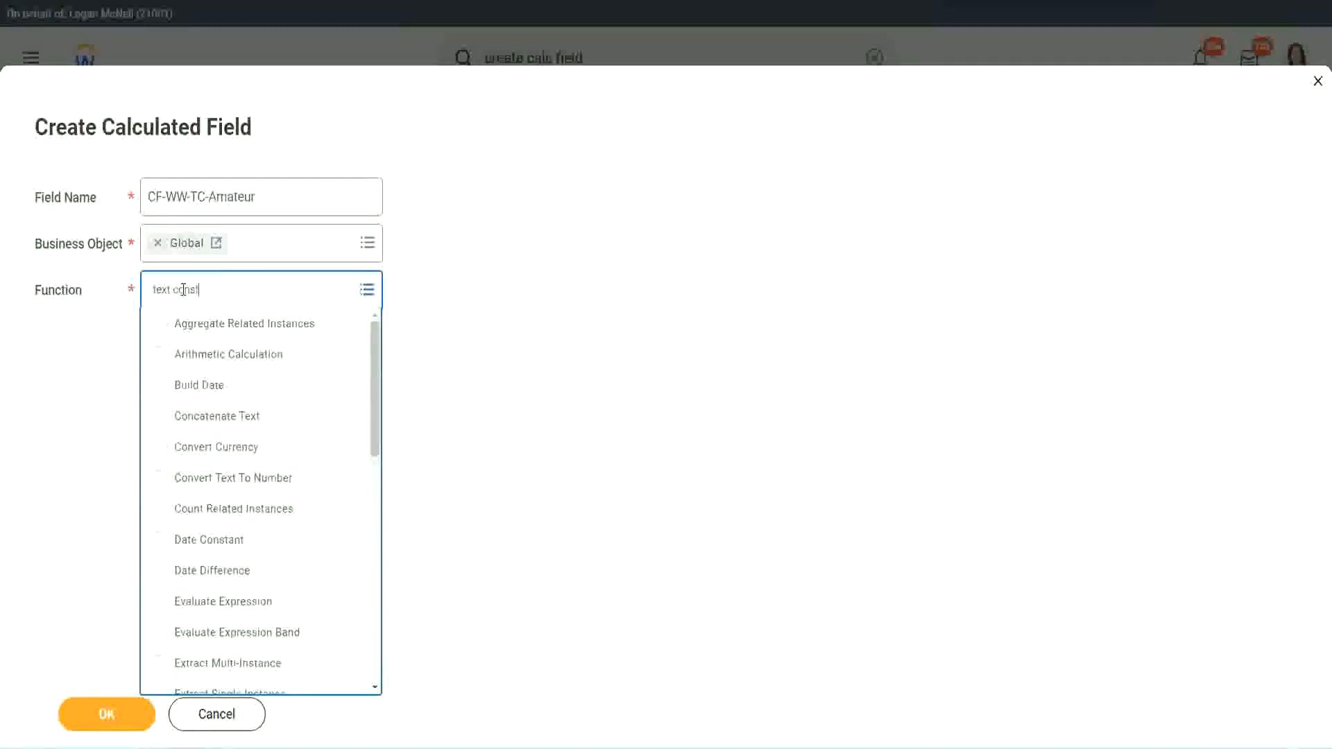
pyautogui.write('t')
pyautogui.press('Return')
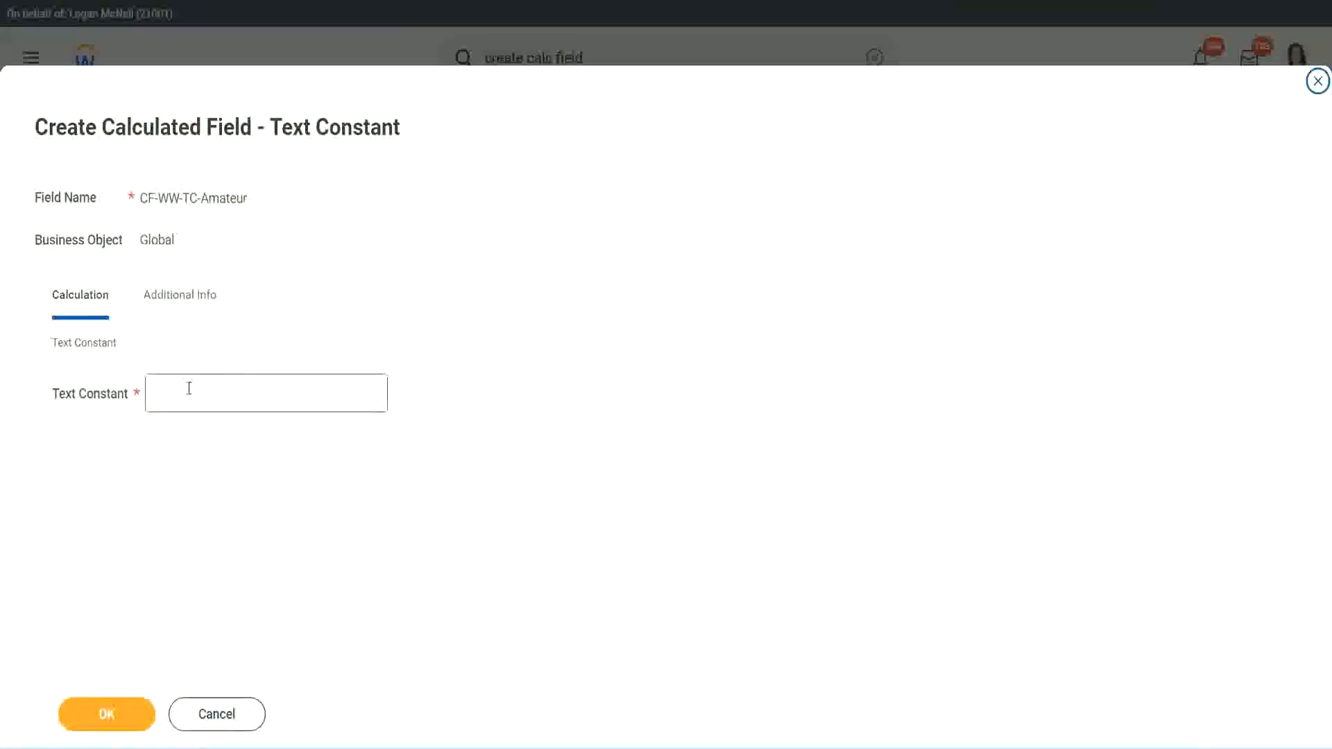
# Enter "Amateur" as the text constant and confirm the new calculated field
pyautogui.click(218, 391)
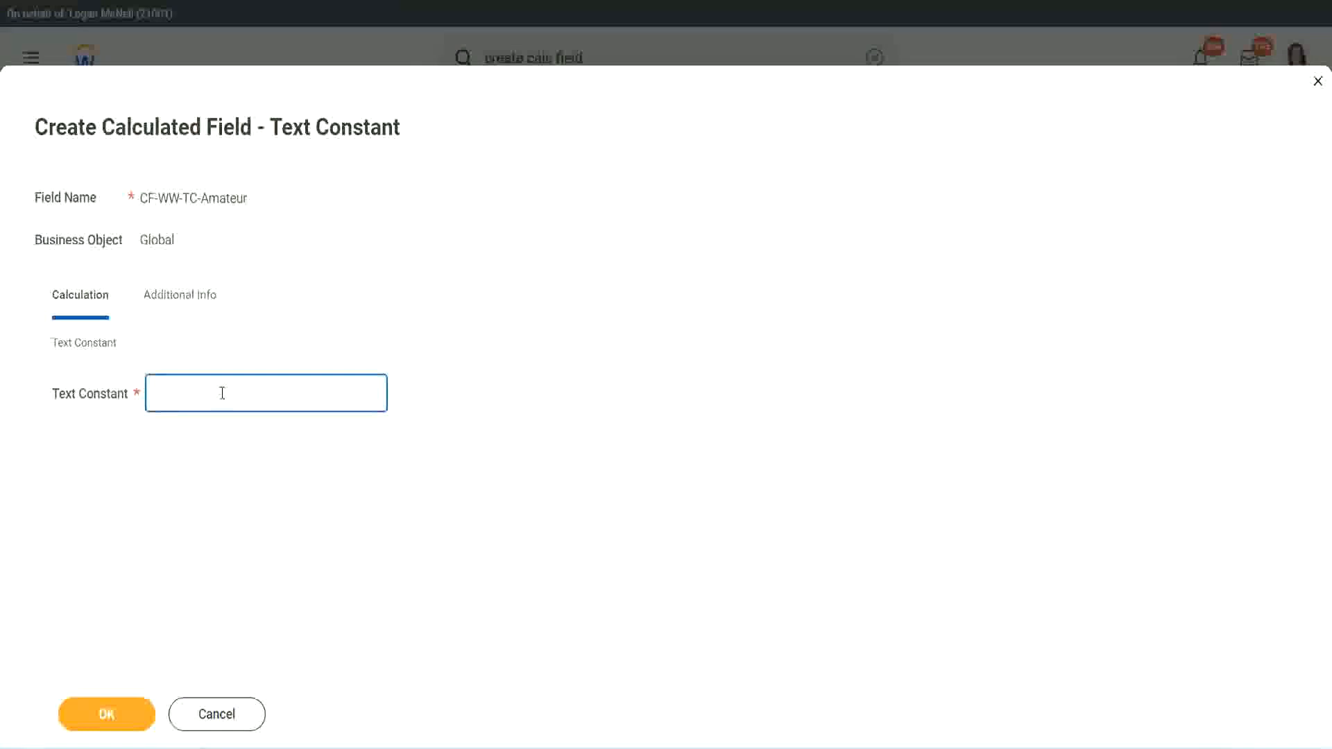
pyautogui.write('Amateur')
pyautogui.click(102, 716)
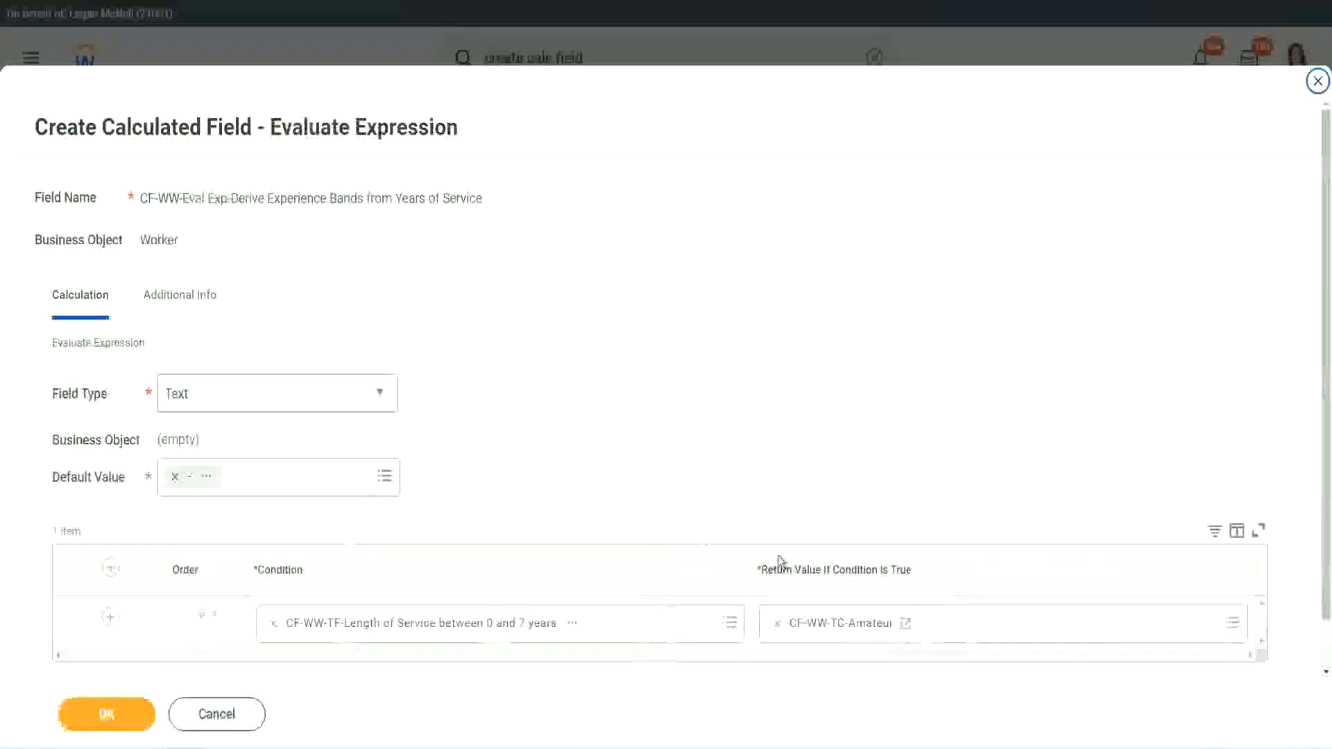
pyautogui.rightClick(828, 629)
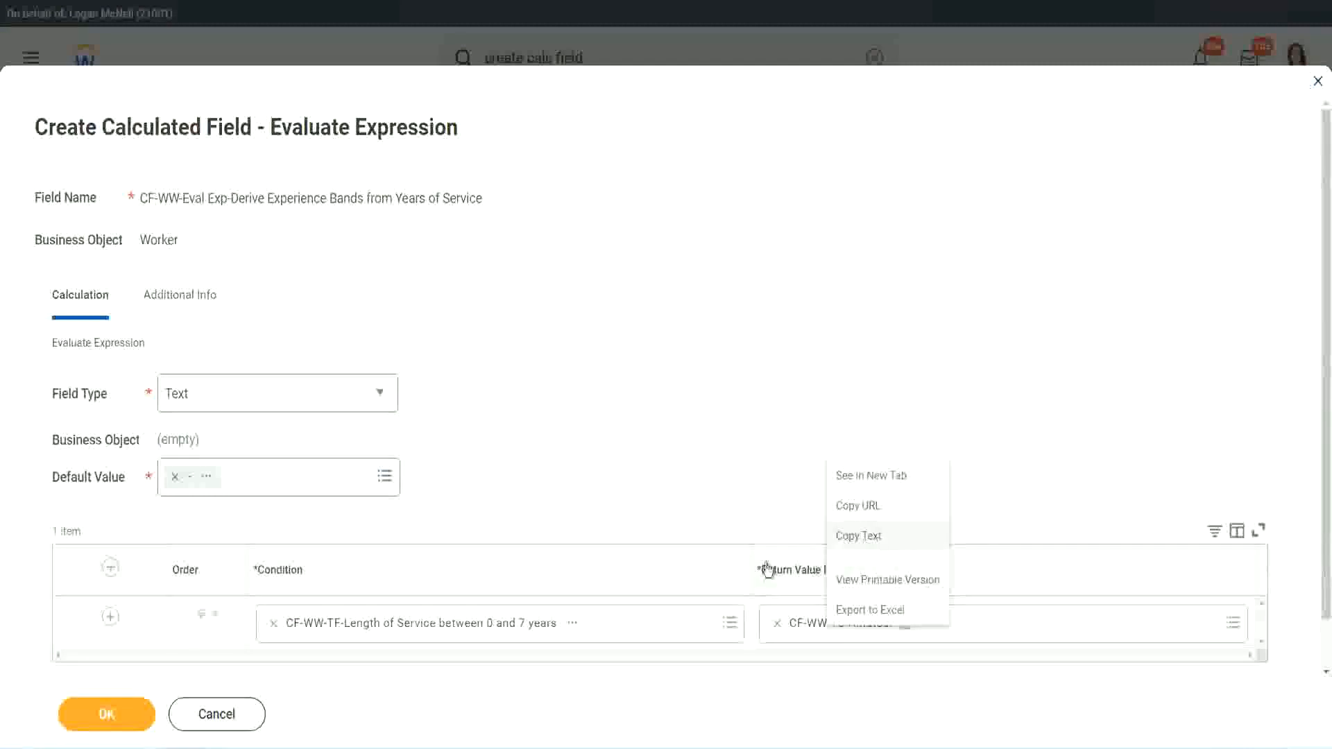
pyautogui.click(823, 631)
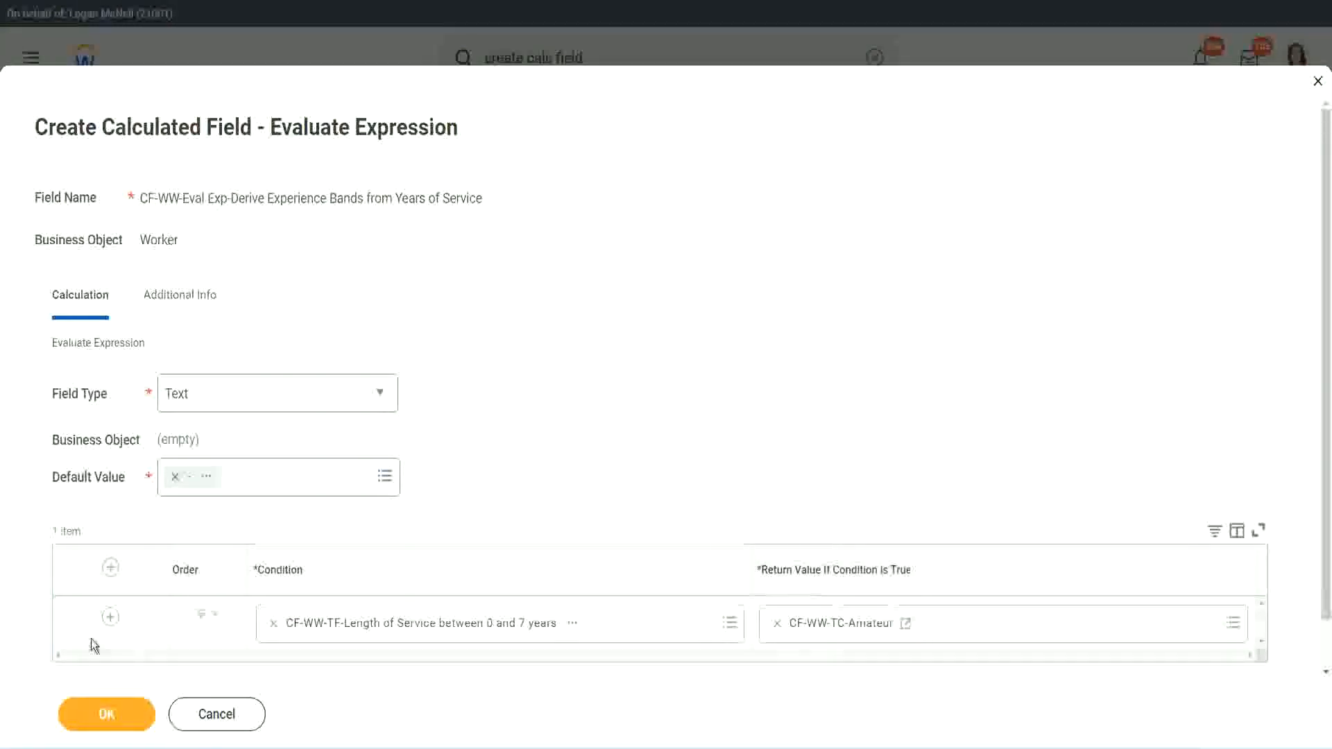
# Add three more condition rows below the first one in the Evaluate Expression table
pyautogui.click(108, 619)
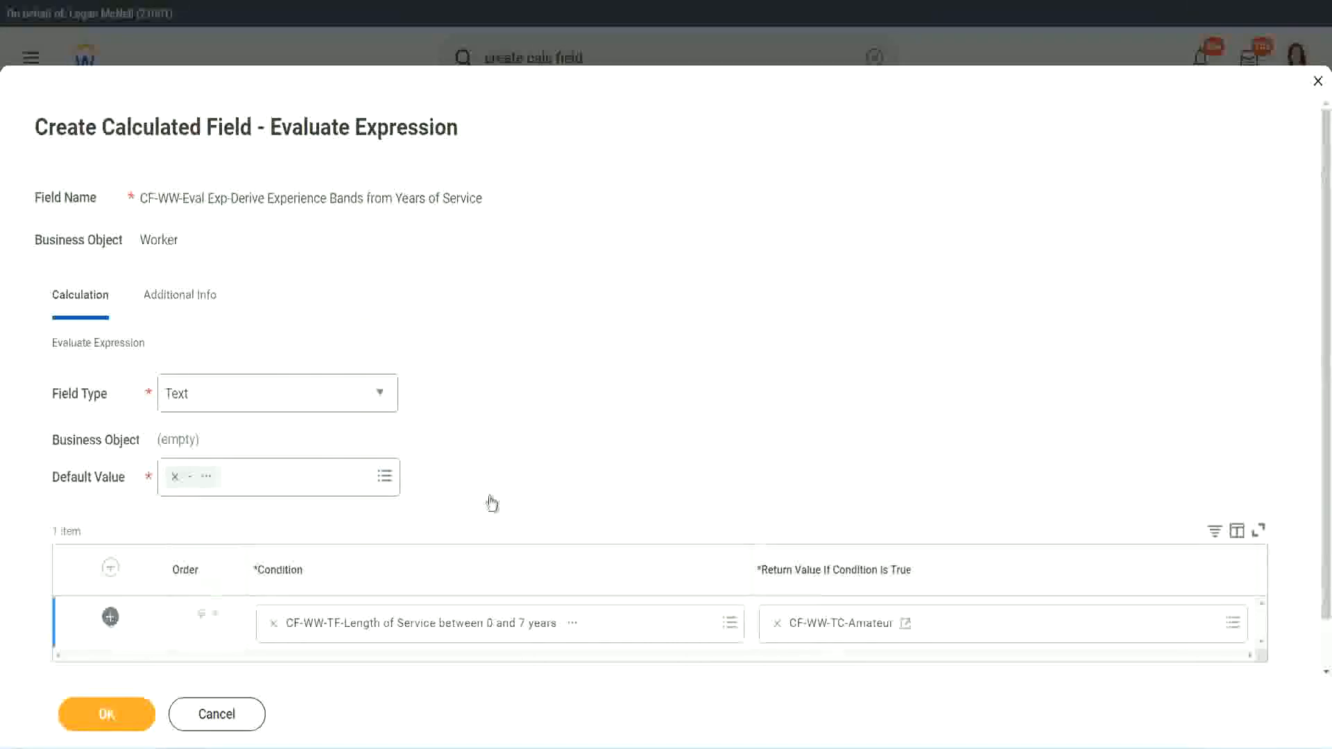
pyautogui.scroll(-3, 523, 489)
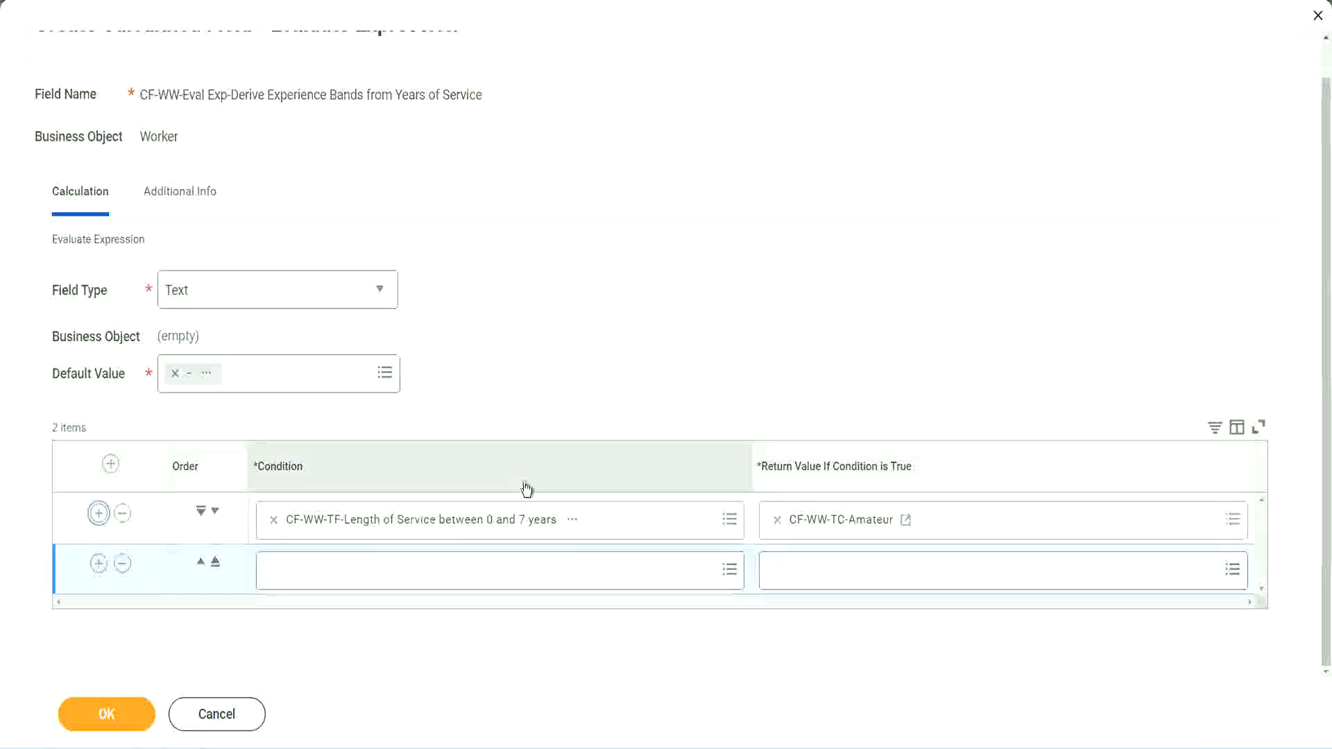
pyautogui.click(98, 564)
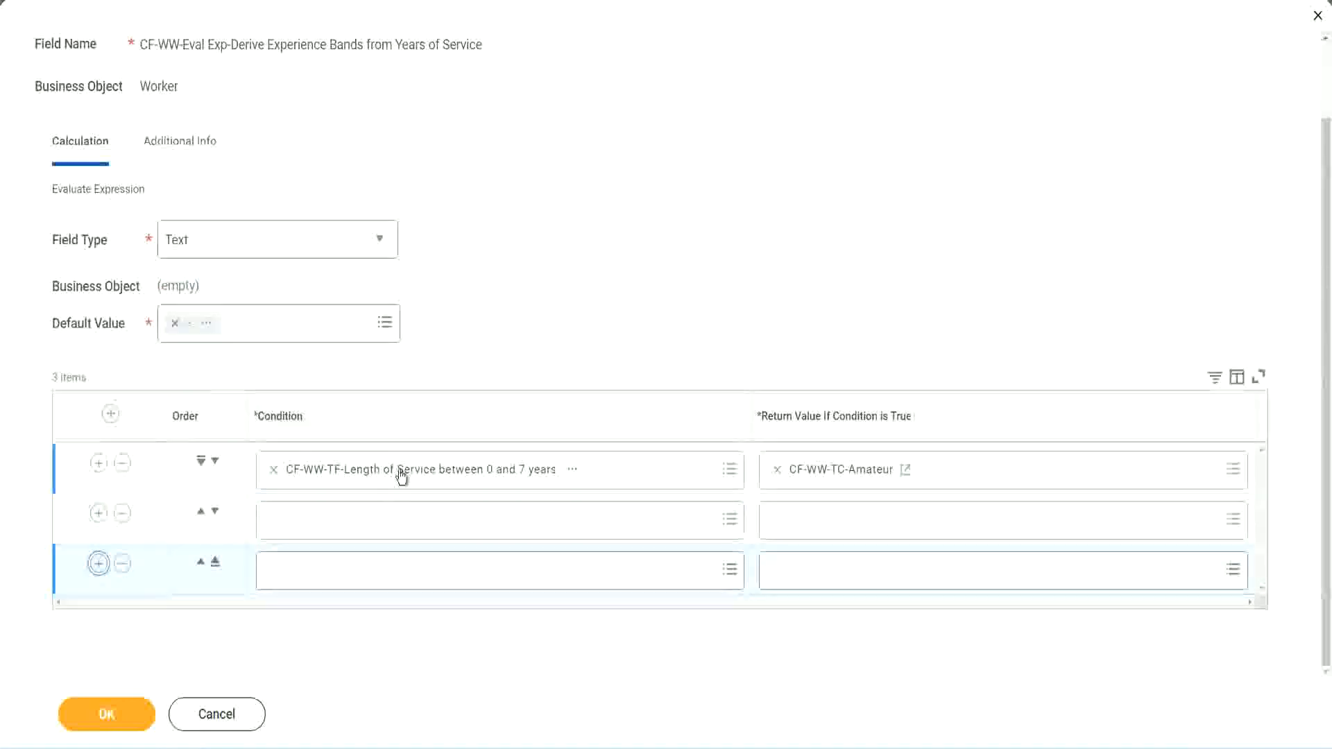
# Set the second row's condition to CF-WW-TF-Length of Service between 8 and 15 years, searching for "cf-ww-tf"
pyautogui.click(328, 523)
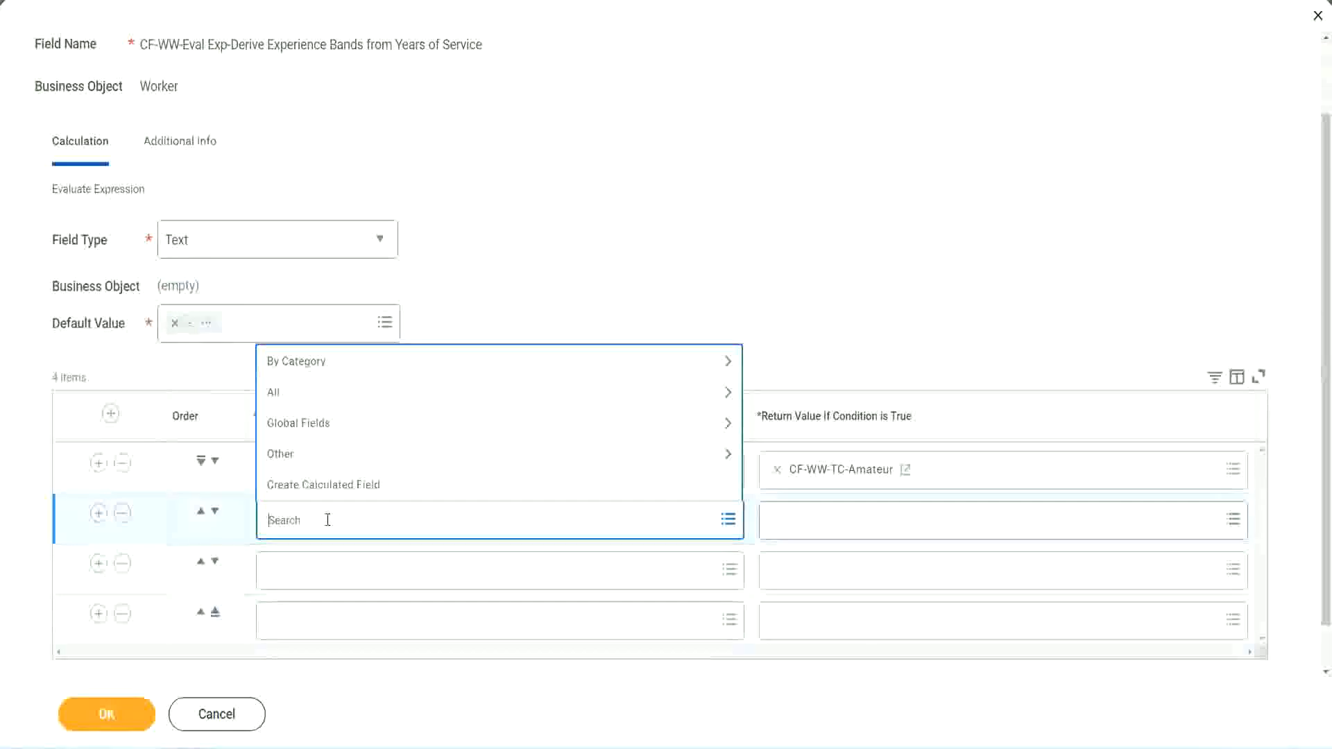
pyautogui.write('cf-ww')
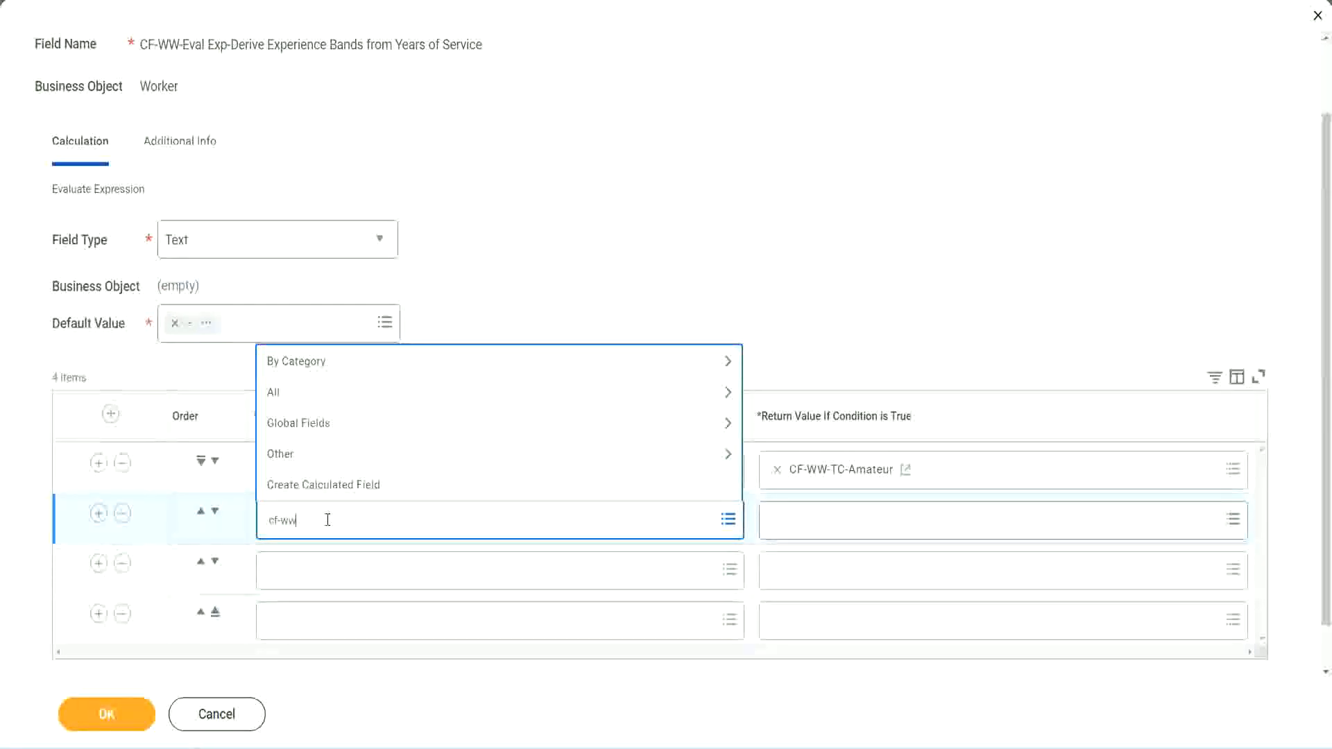
pyautogui.write('-tf')
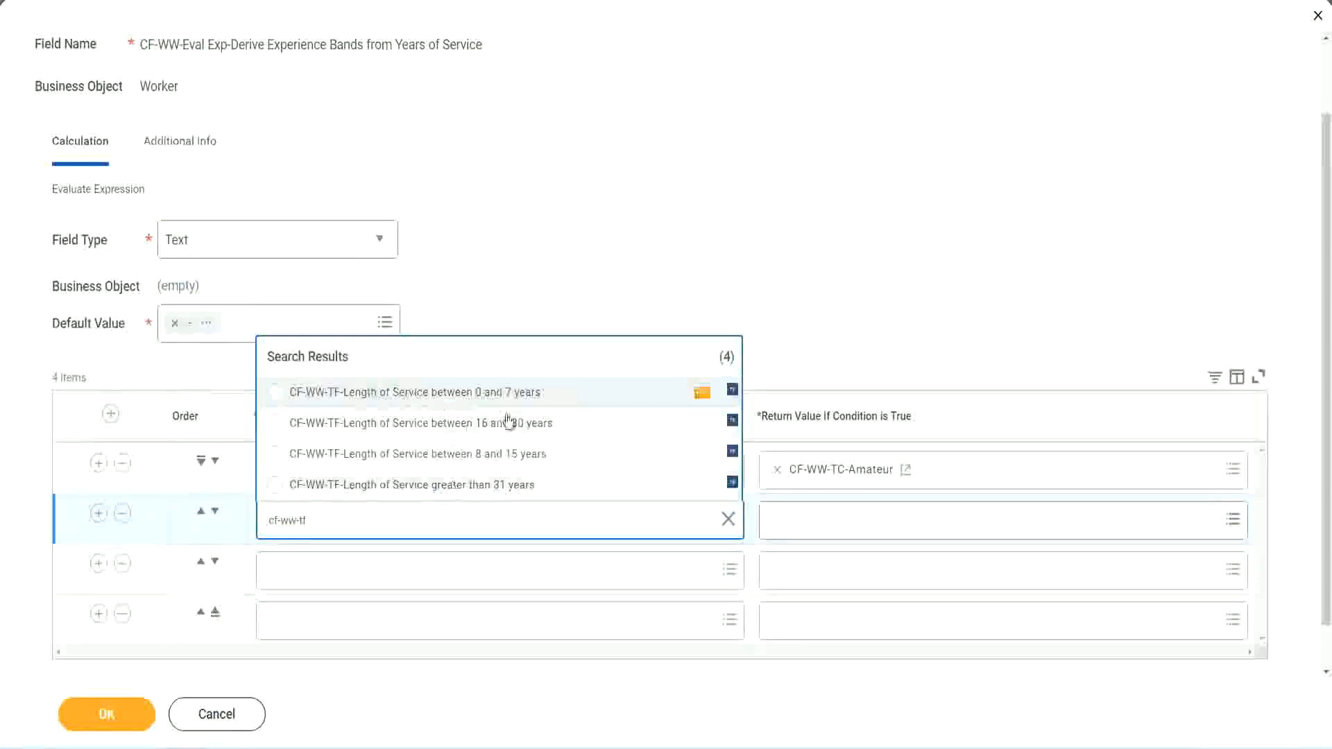
pyautogui.click(514, 458)
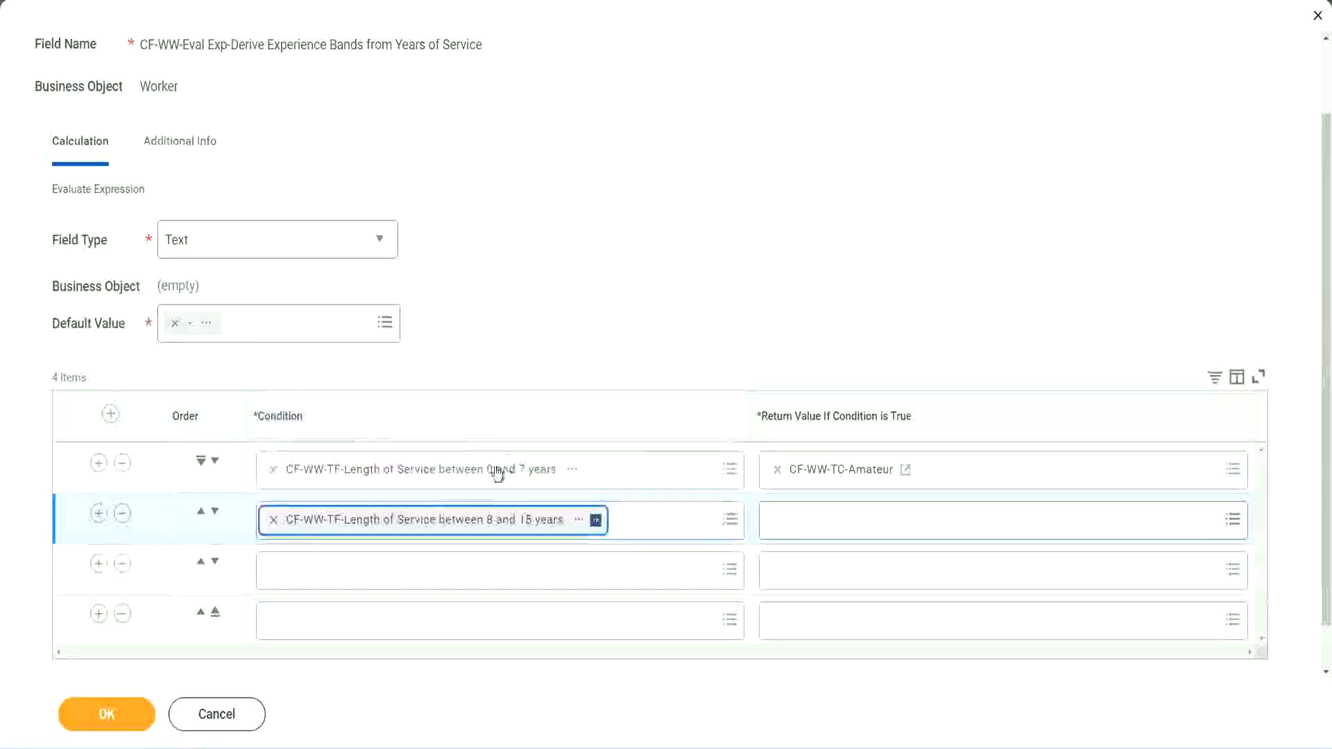
# Set the third row's condition to CF-WW-TF-Length of Service between 16 and 30 years, searching for "cf-ww-tf"
pyautogui.click(336, 569)
pyautogui.write('cf')
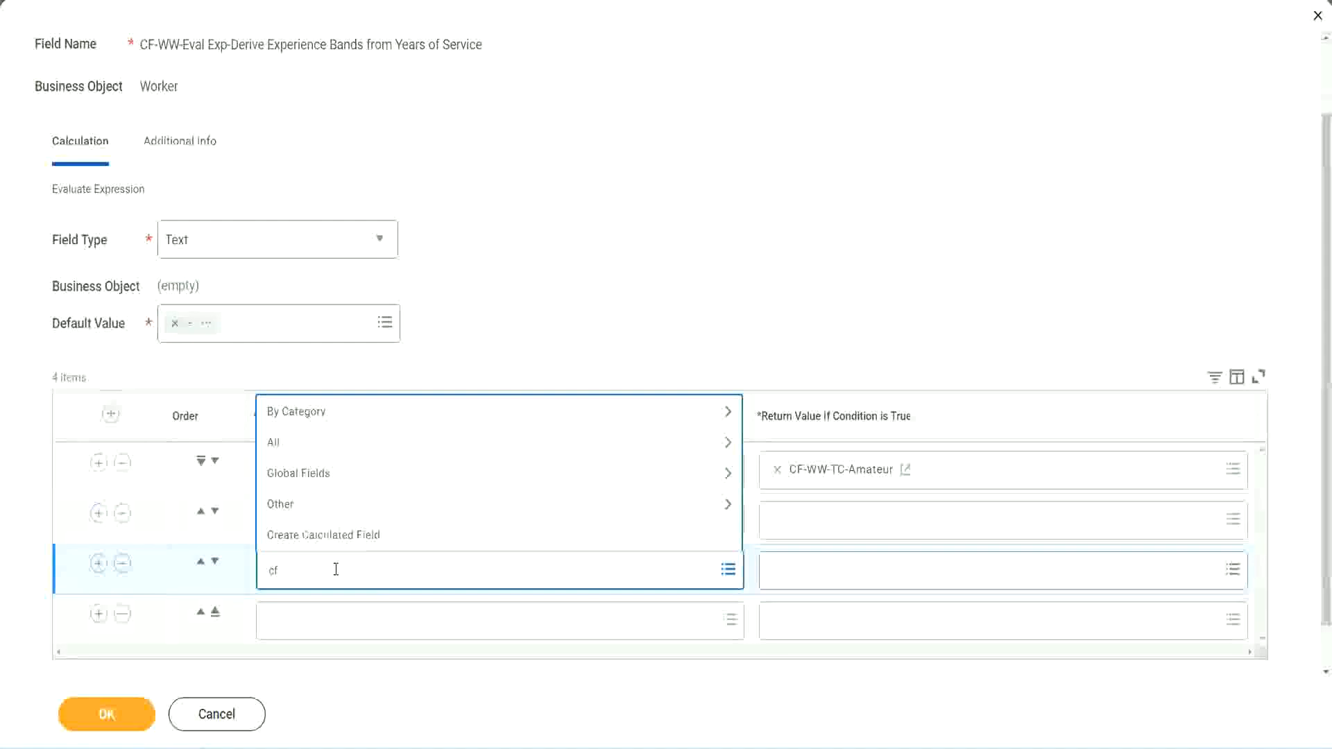
pyautogui.write('-ww-tc')
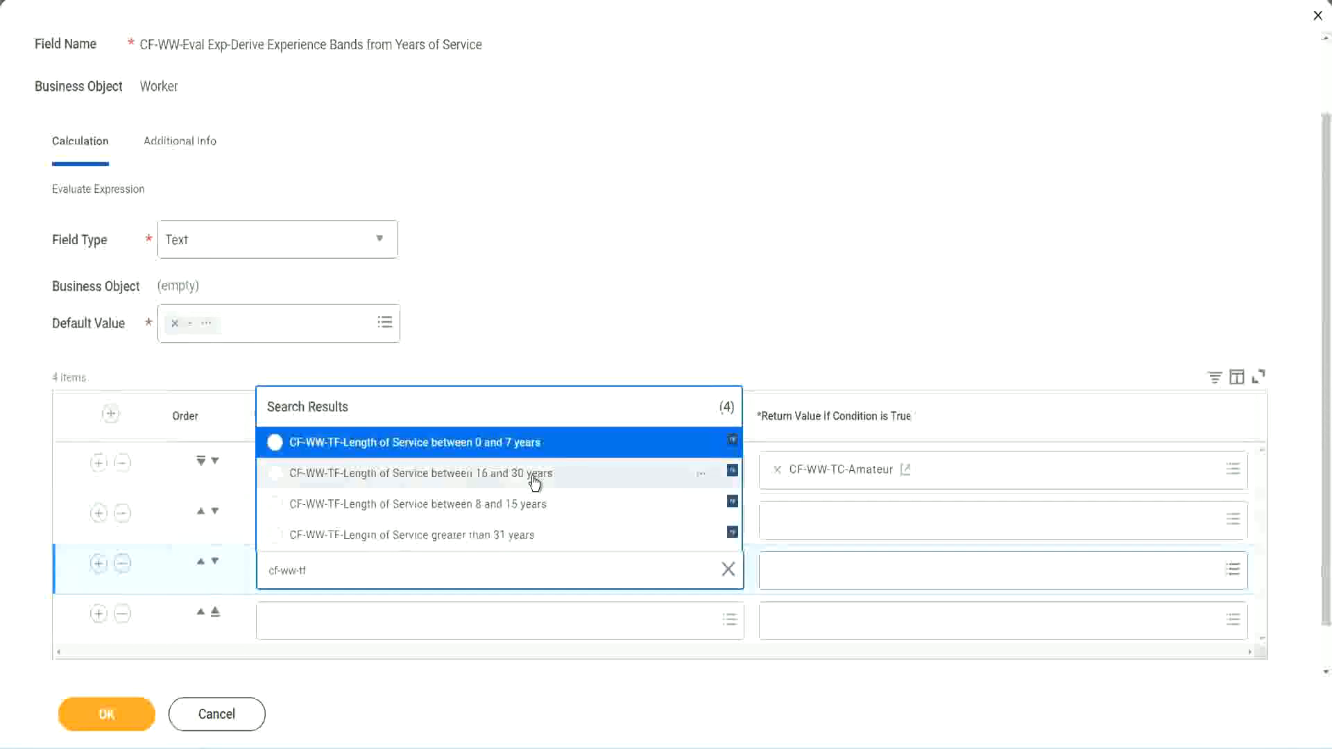
pyautogui.click(534, 481)
# Set the fourth row's condition to CF-WW-TF-Length of Service greater than 31 years, searching for "cf-ww tf 31"
pyautogui.click(313, 624)
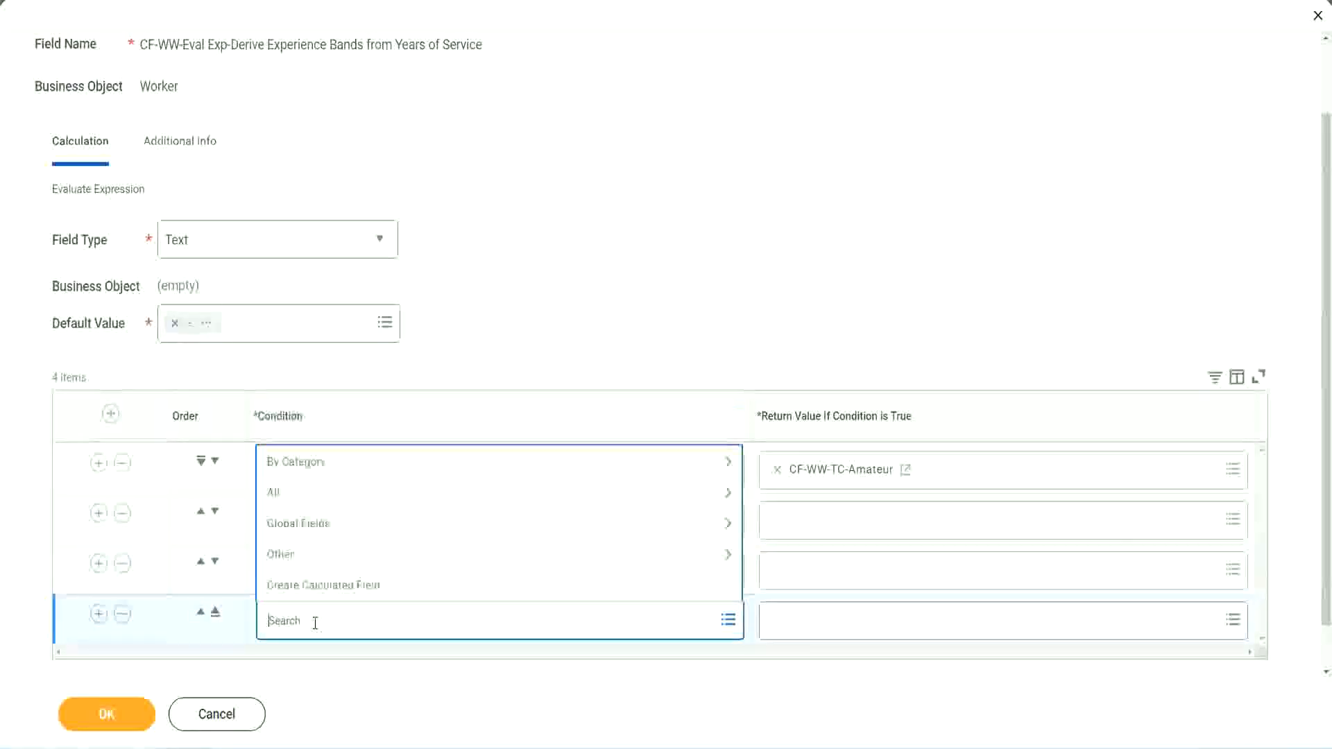
pyautogui.write('cf-ww')
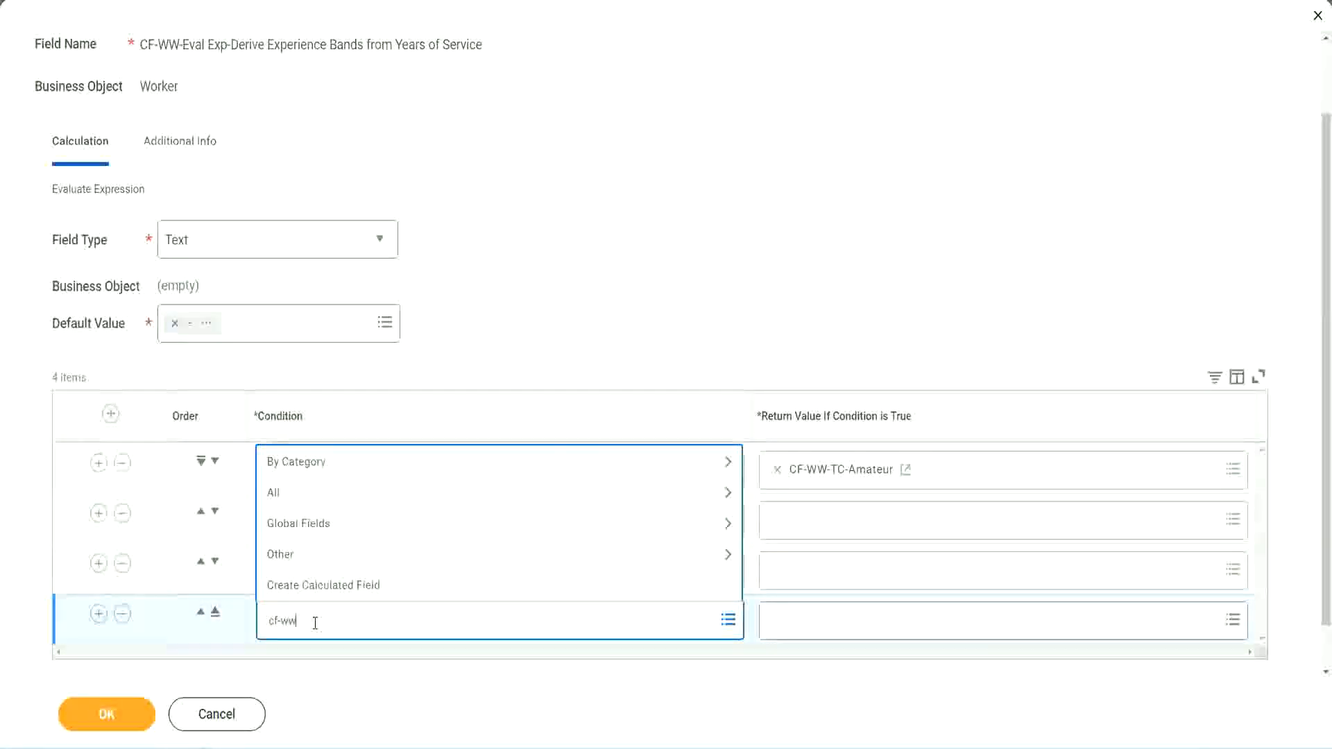
pyautogui.write(' tf 31')
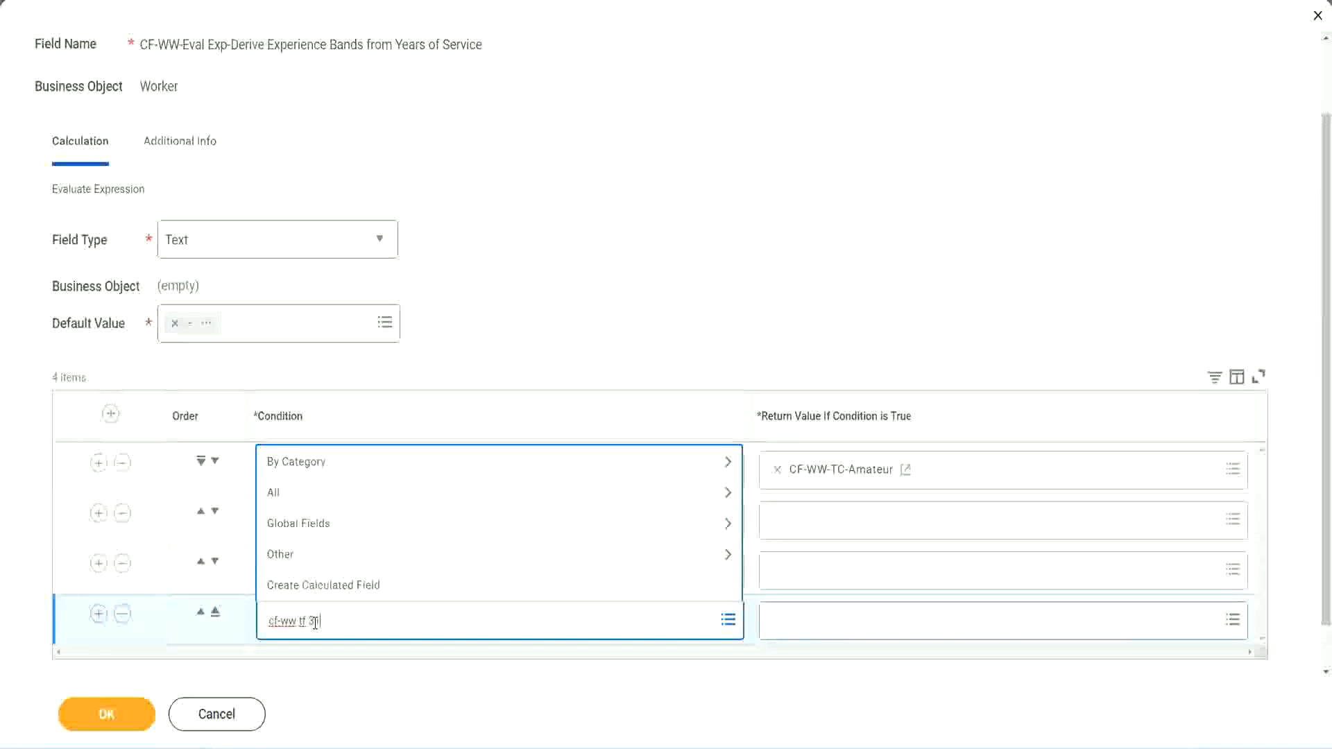
pyautogui.press('Return')
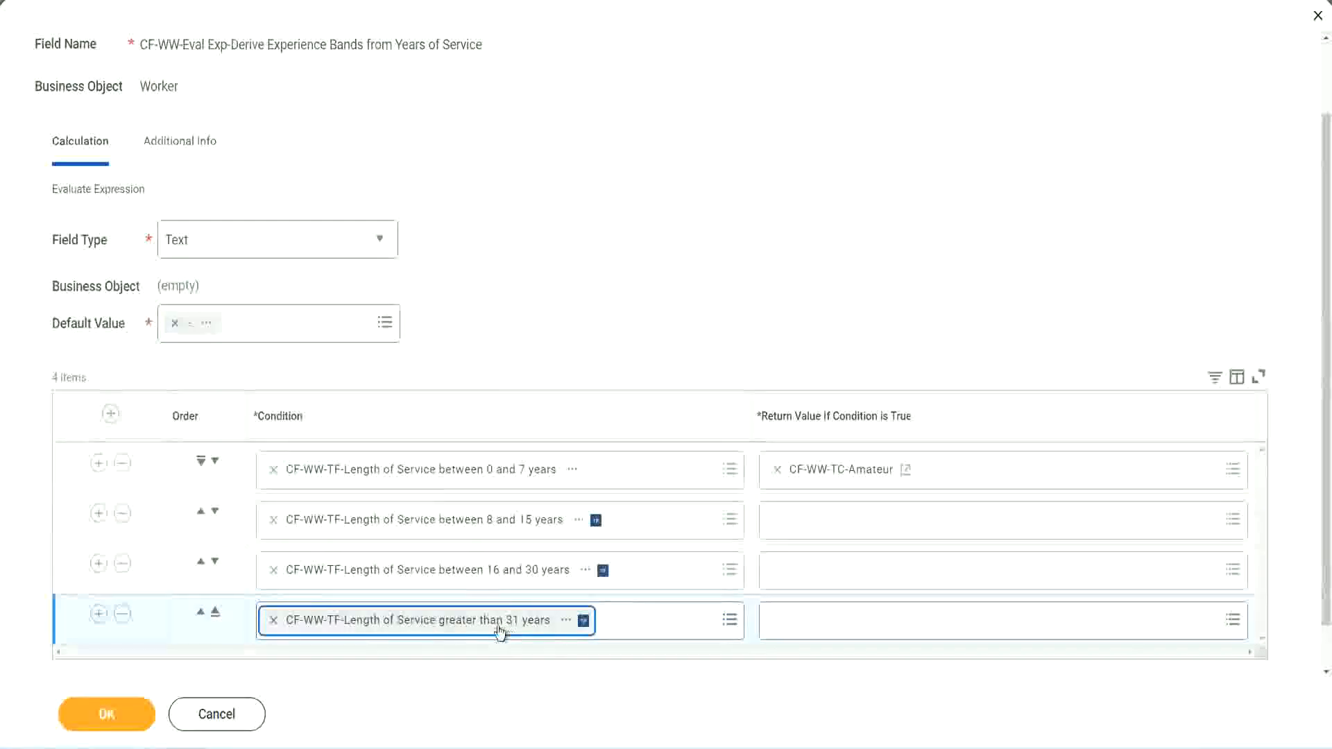
pyautogui.click(598, 287)
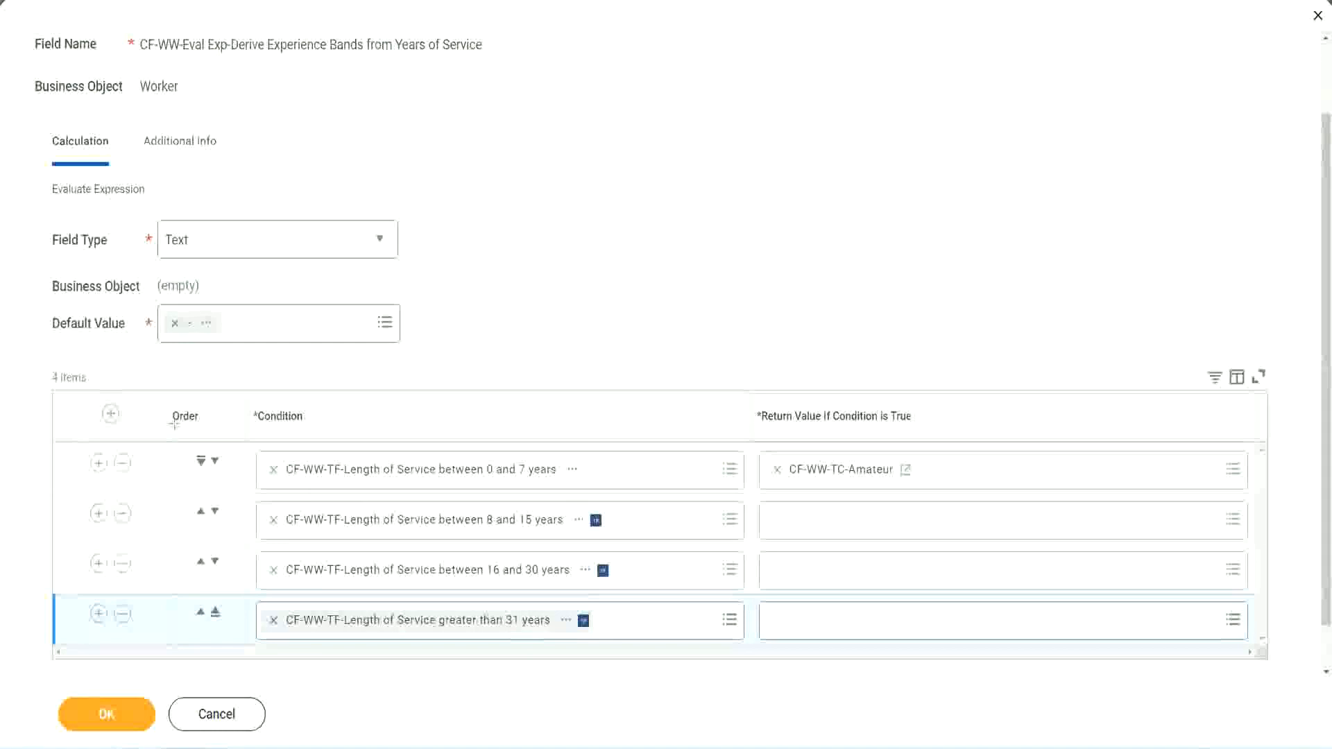
# Try reordering the conditions by moving the 8 to 15 years row above the 0 to 7 years row, back, and up again
pyautogui.moveTo(149, 406); pyautogui.dragTo(148, 548)
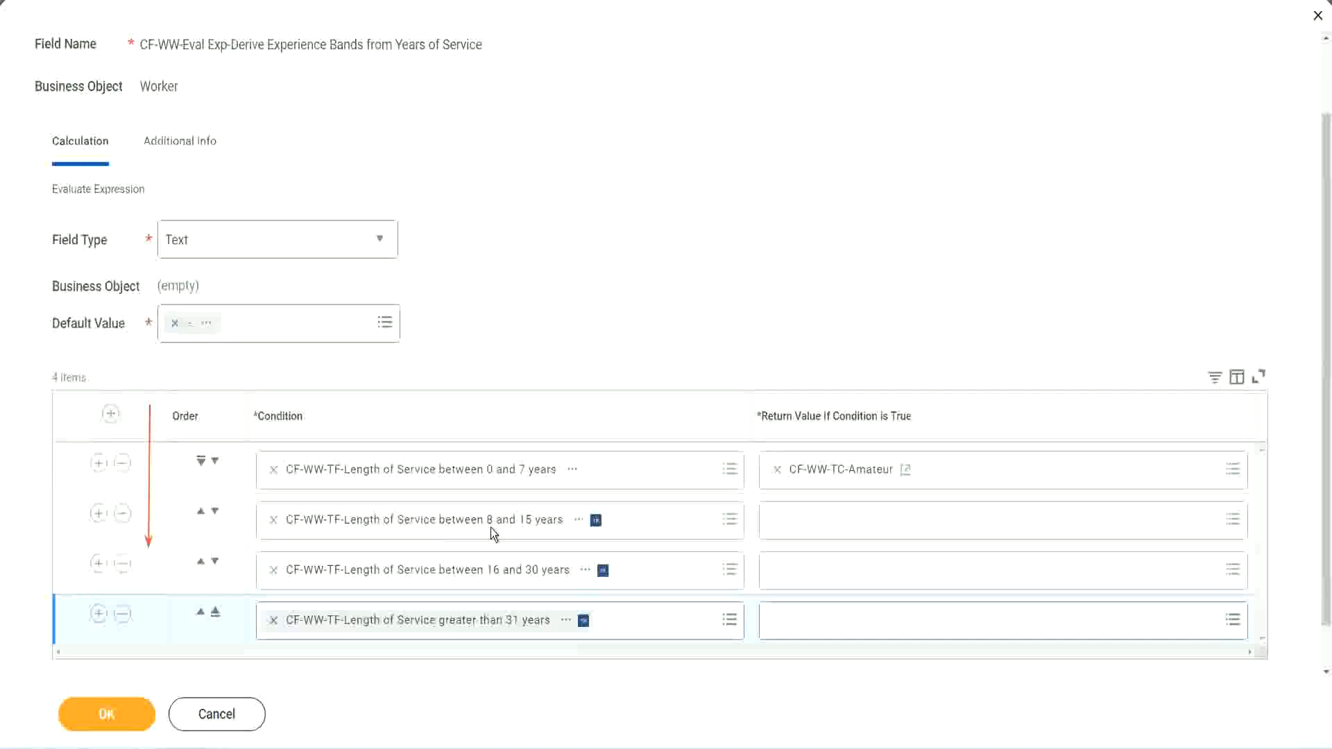
pyautogui.click(201, 515)
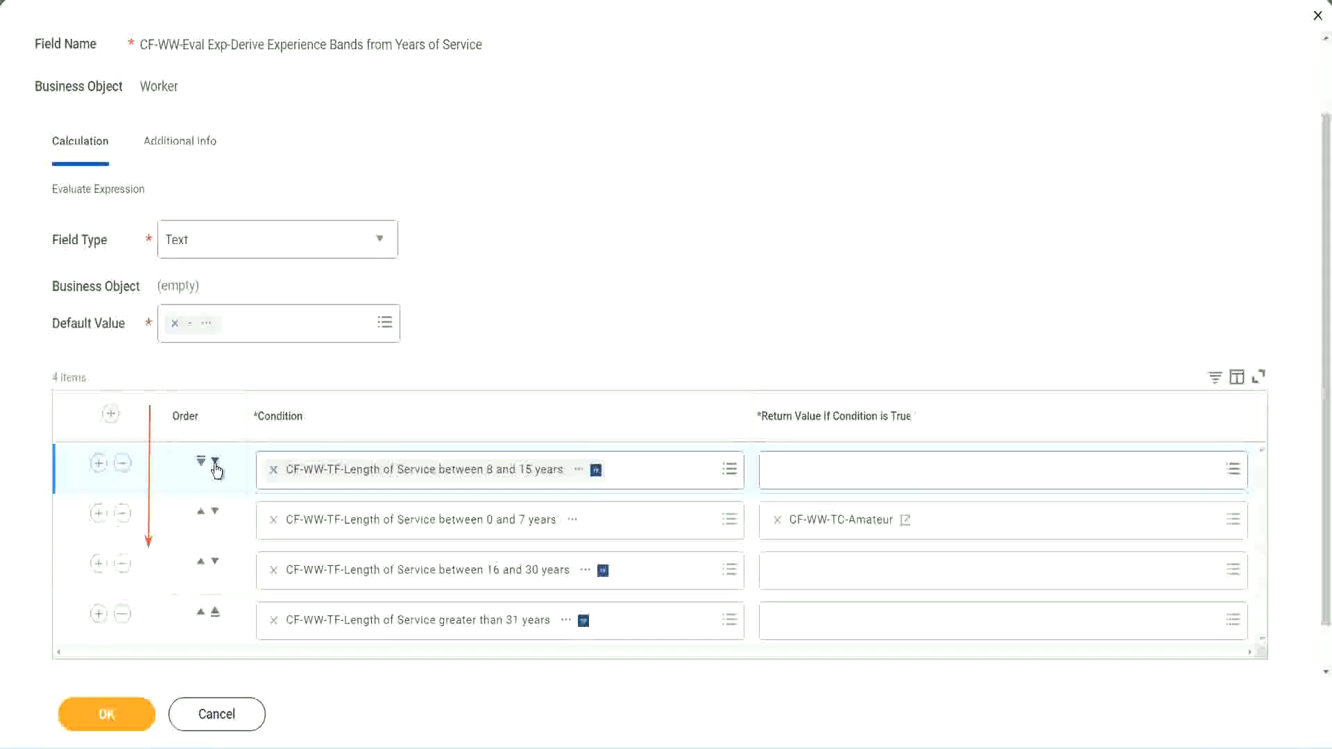
pyautogui.click(215, 461)
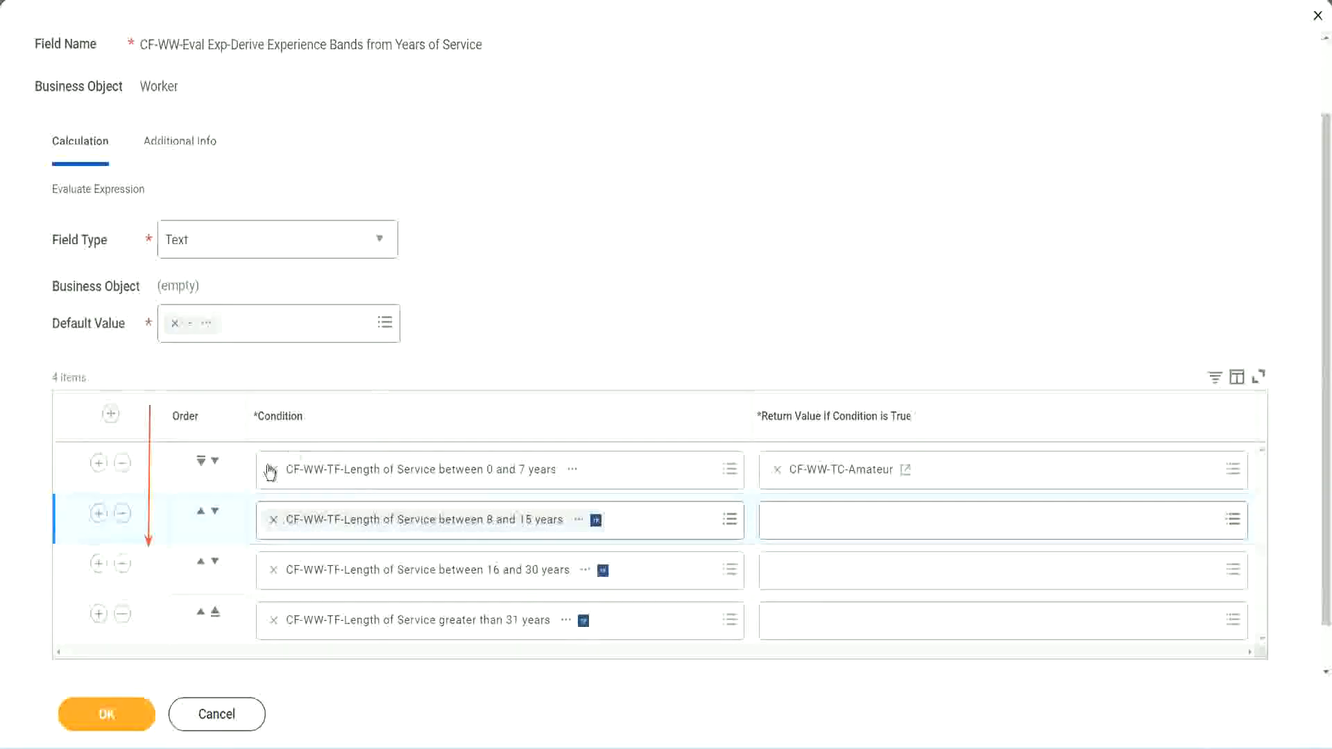
pyautogui.click(201, 514)
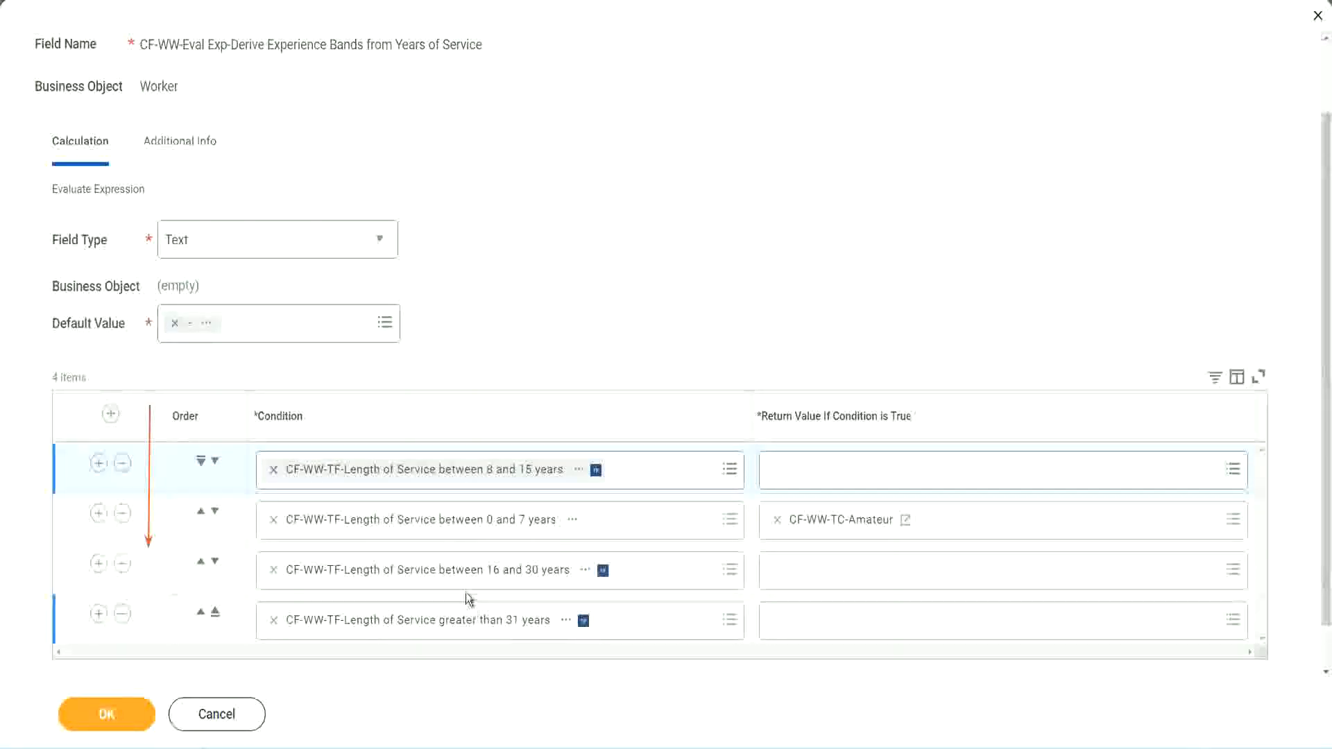
# Copy the text of the CF-WW-TC-Amateur return value and move the 8 to 15 years row back to second place
pyautogui.rightClick(843, 530)
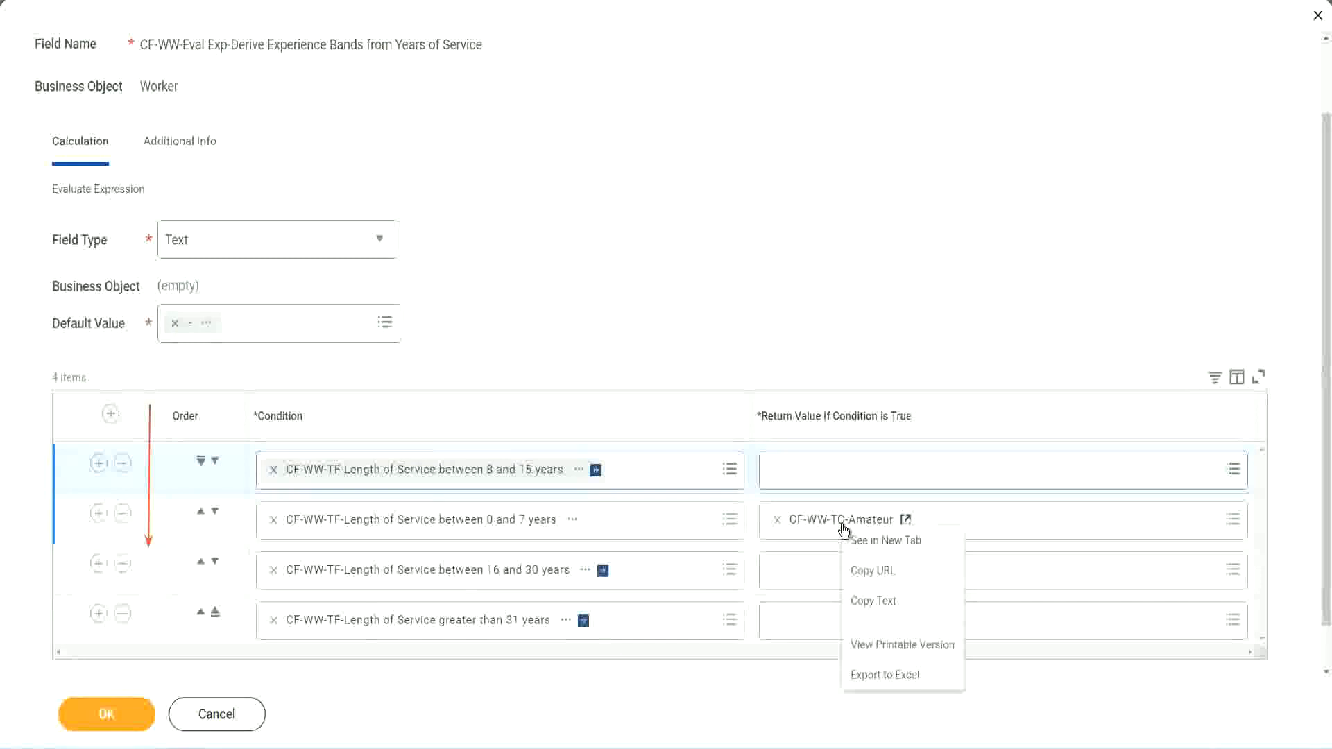
pyautogui.click(876, 601)
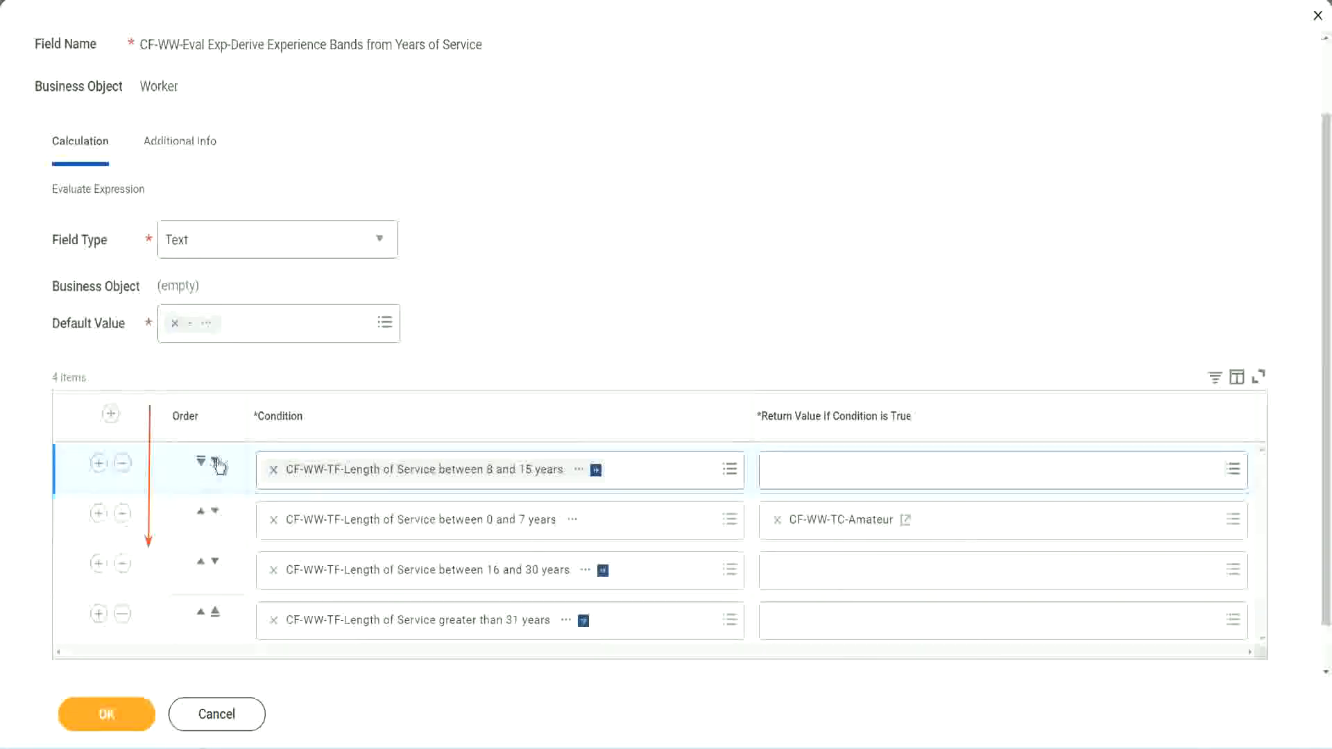
pyautogui.click(215, 461)
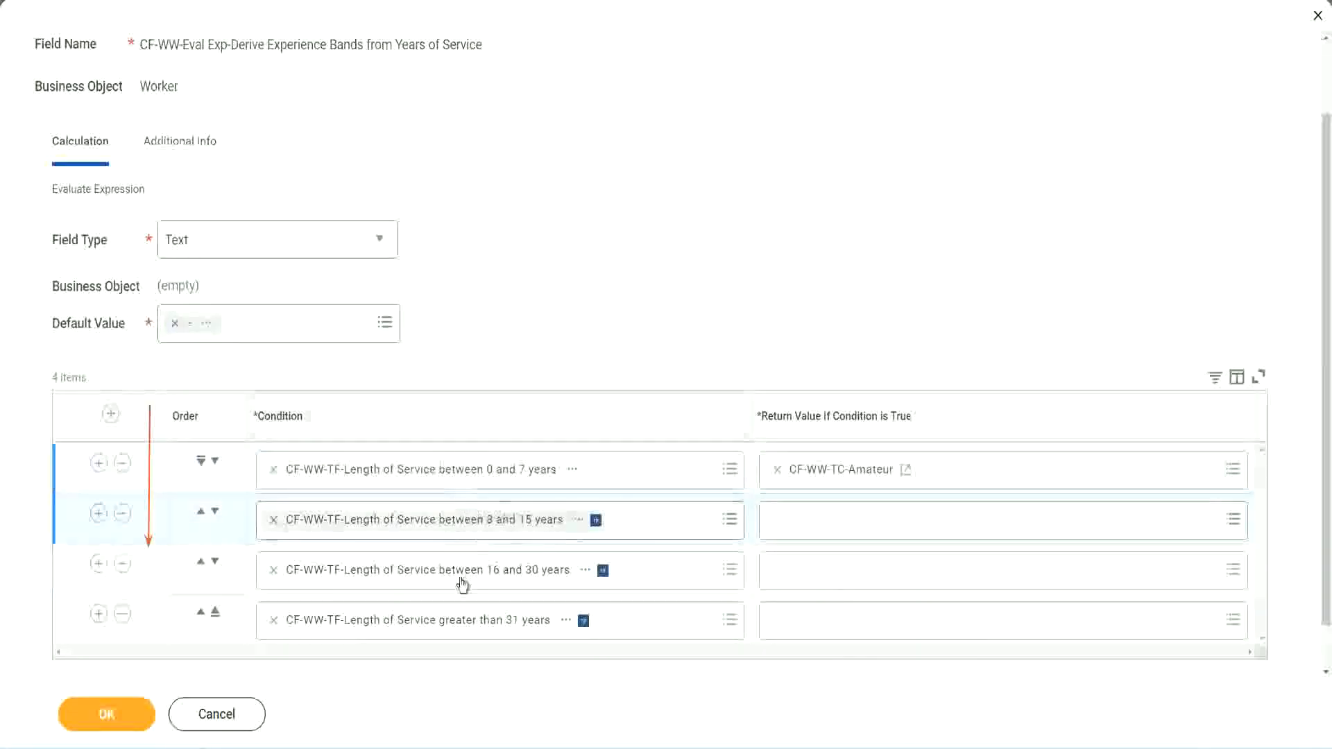
# Create a calculated field for the second row's return value, named CF-WW-TC-Experienced, with business object Global and function Text Constant
pyautogui.click(777, 519)
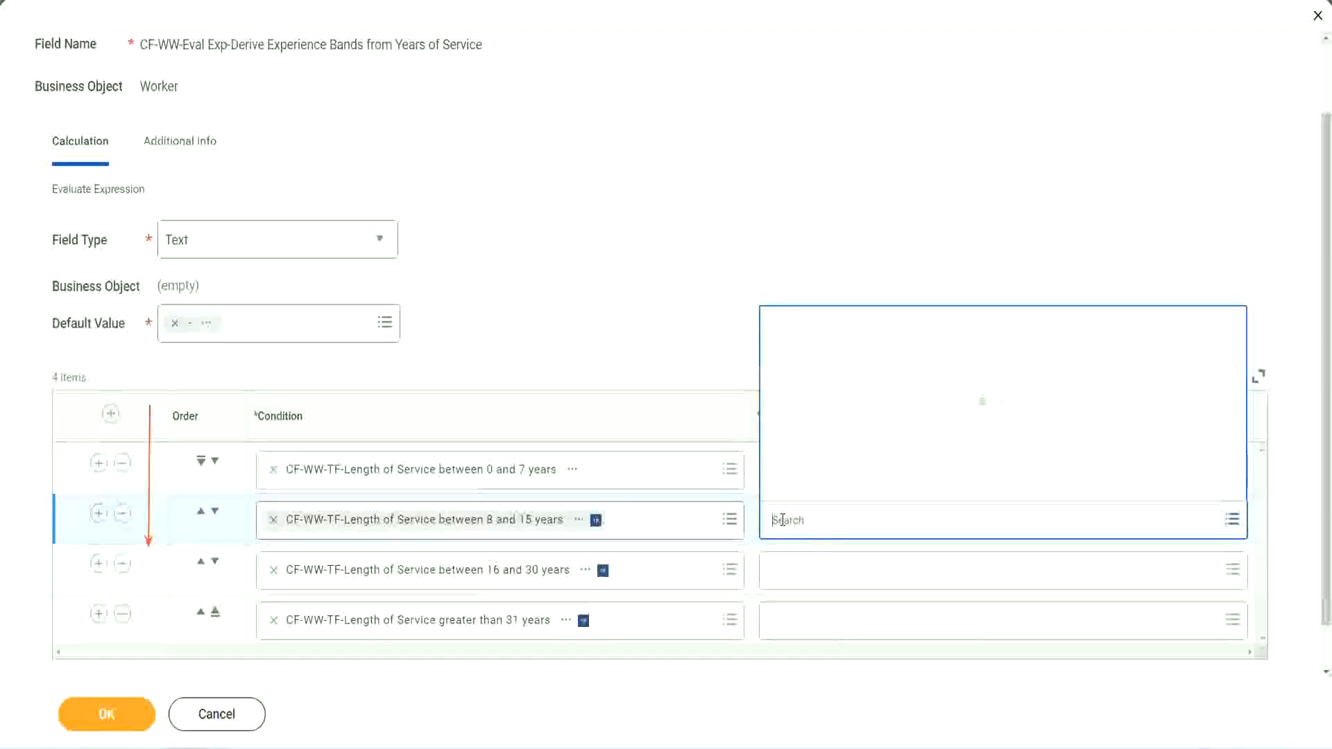
pyautogui.click(826, 486)
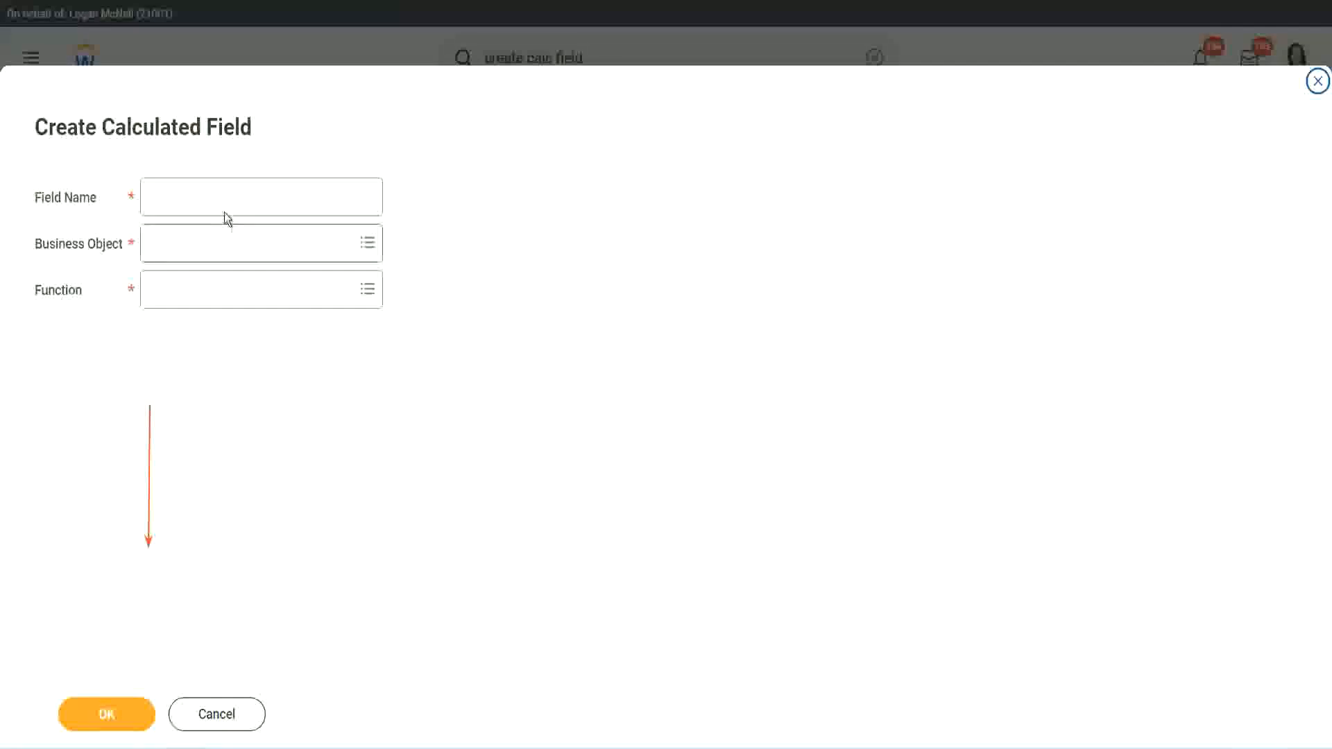
pyautogui.click(212, 196)
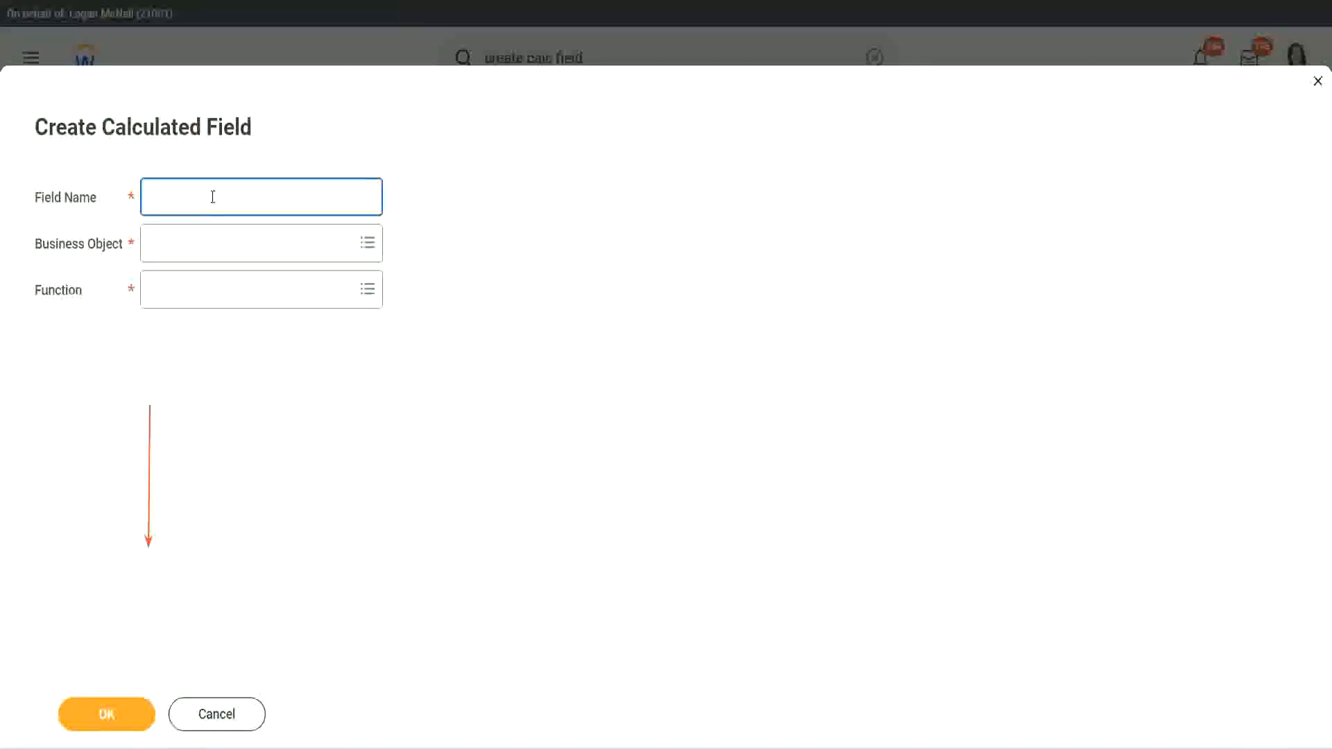
pyautogui.hotkey('ctrl', 'v')
pyautogui.doubleClick(256, 198)
pyautogui.write('Exper')
pyautogui.write('ienced')
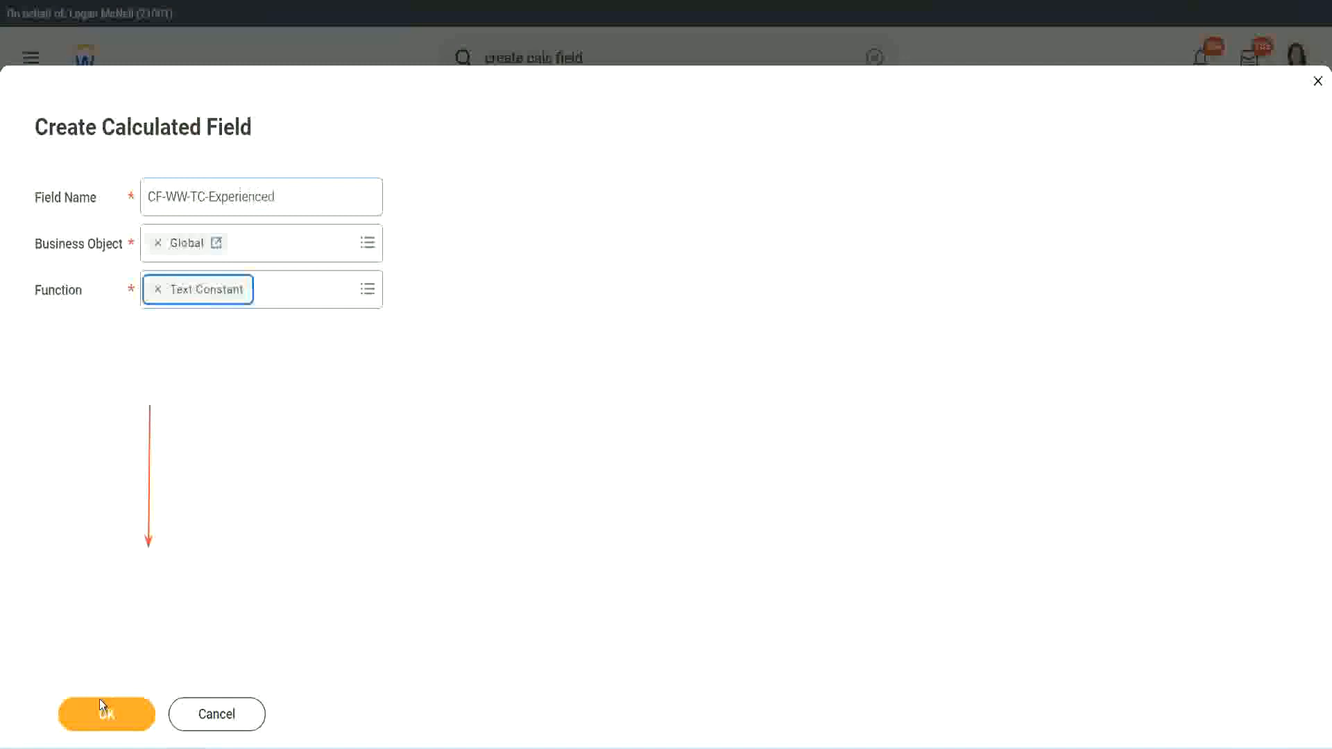
pyautogui.click(100, 709)
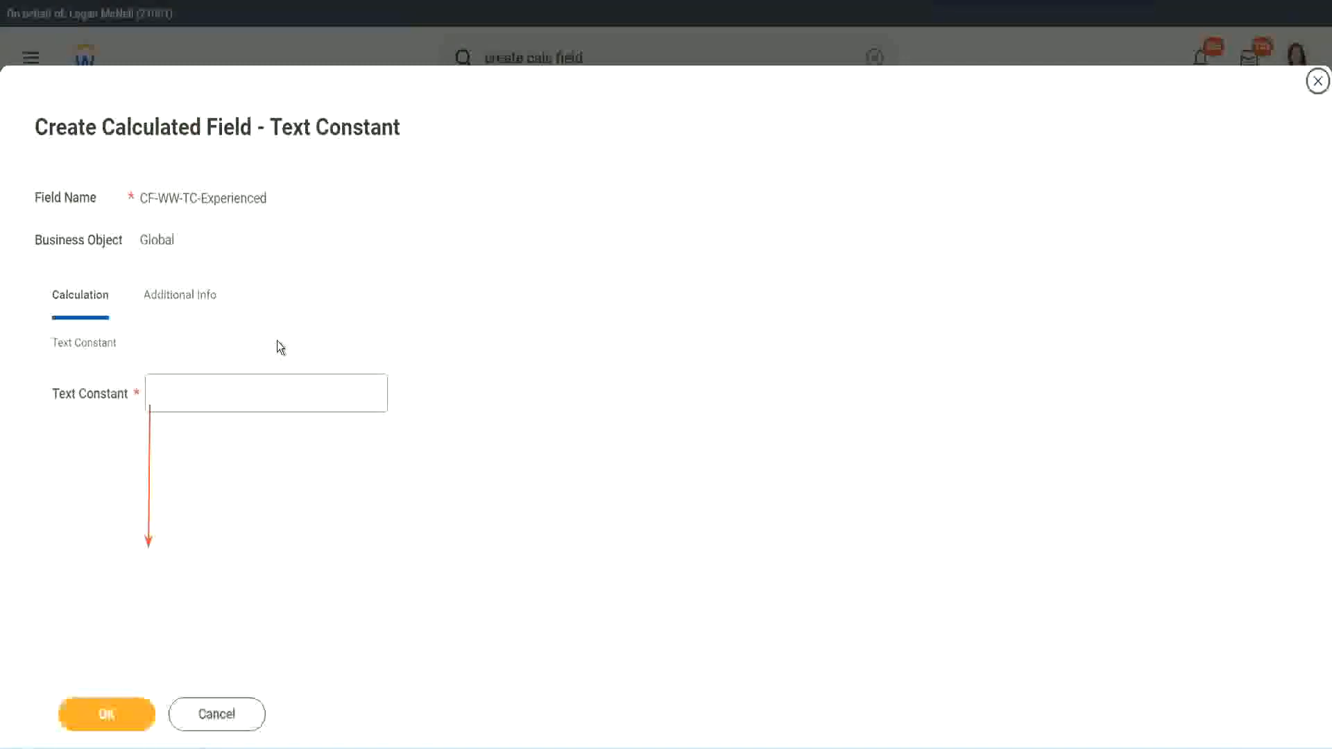
# Enter the Experienced band name as the text constant and confirm the new calculated field
pyautogui.click(204, 393)
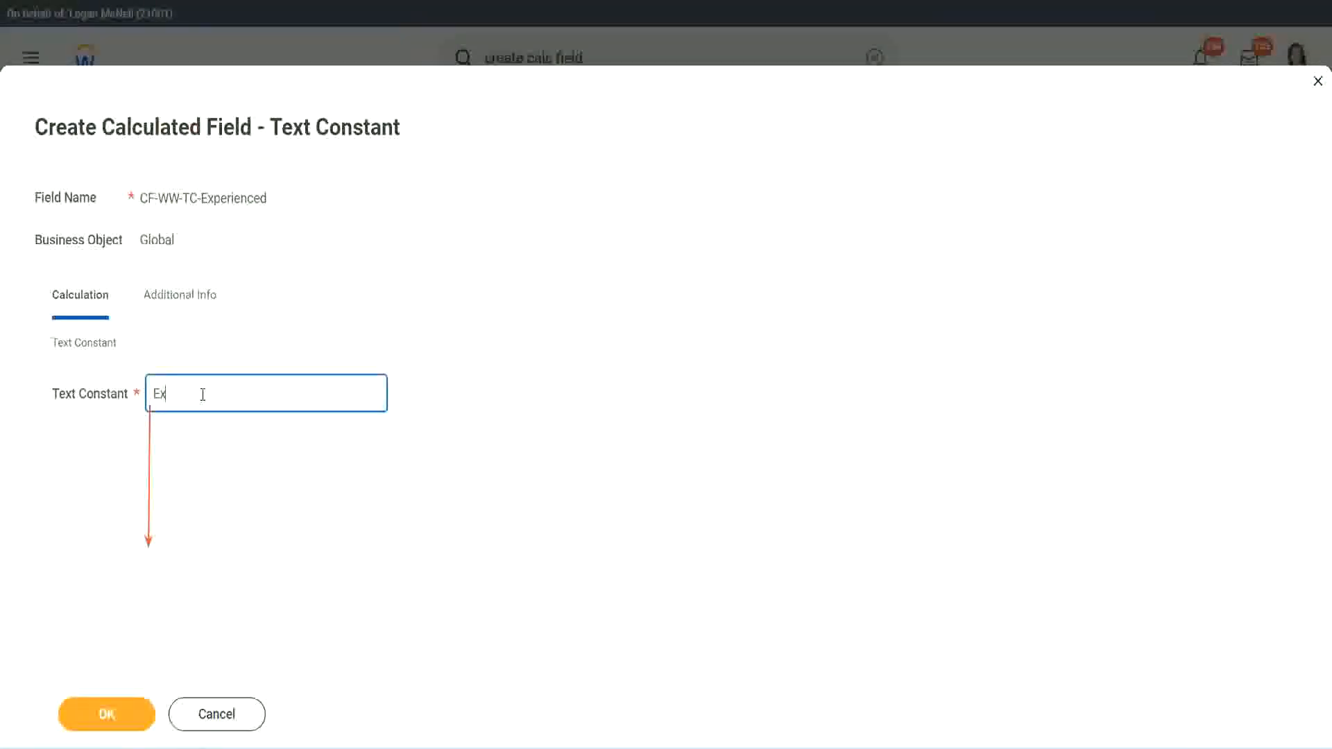
pyautogui.click(108, 714)
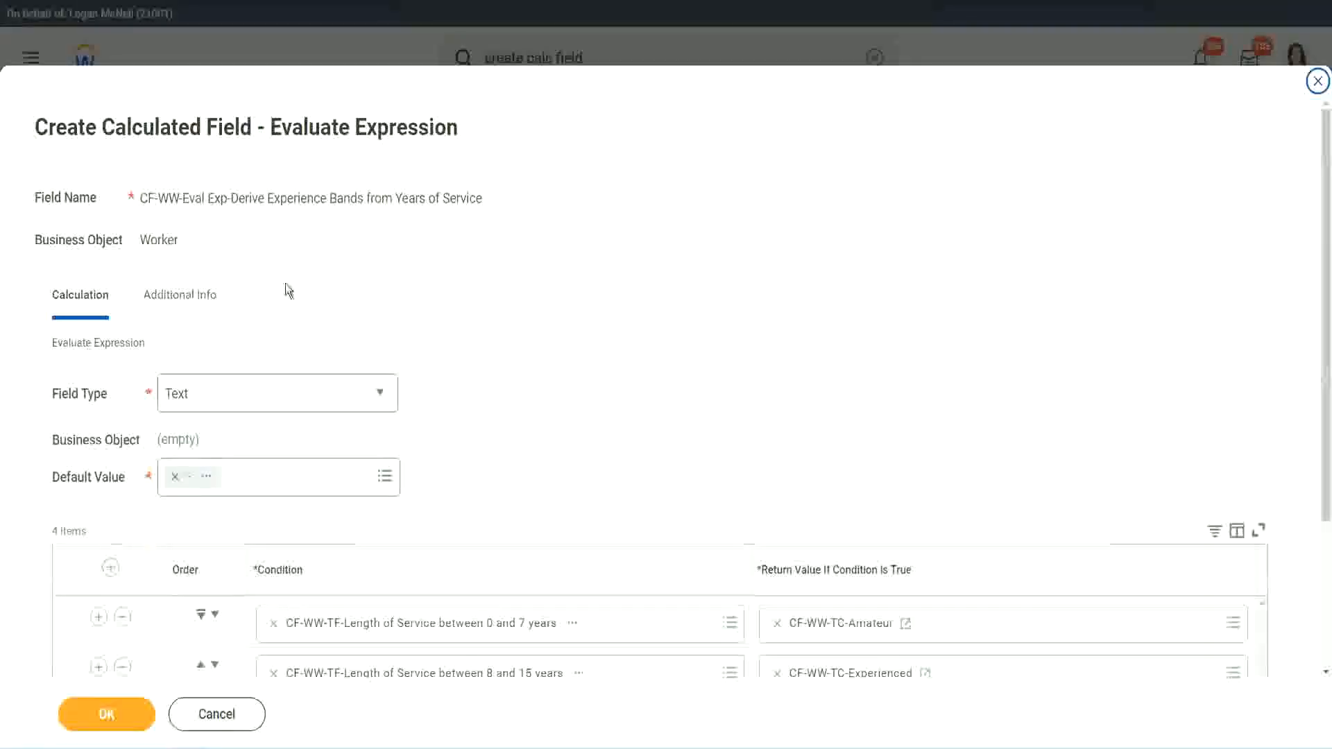
# Start a calculated field for the third row's return value, pasting the copied CF-WW-TC-Amateur name and setting the business object to Global
pyautogui.scroll(-3, 614, 361)
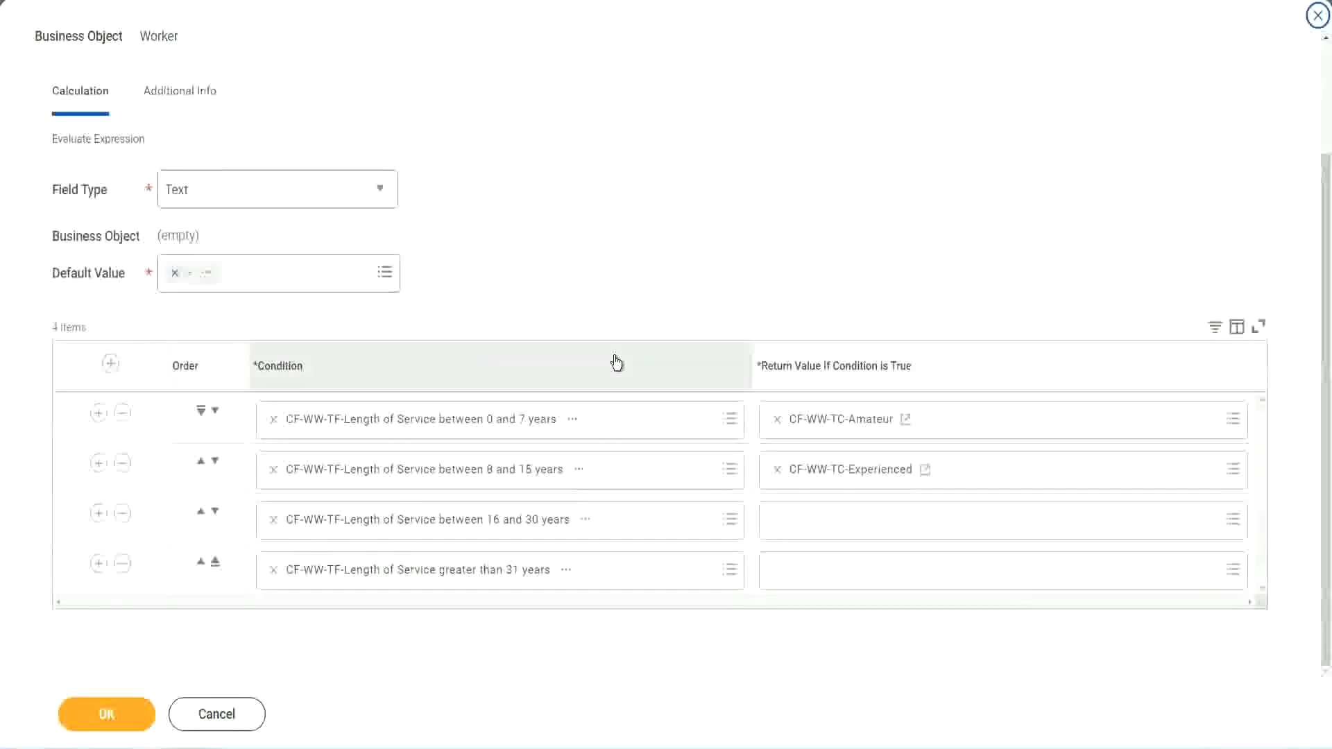
pyautogui.click(830, 521)
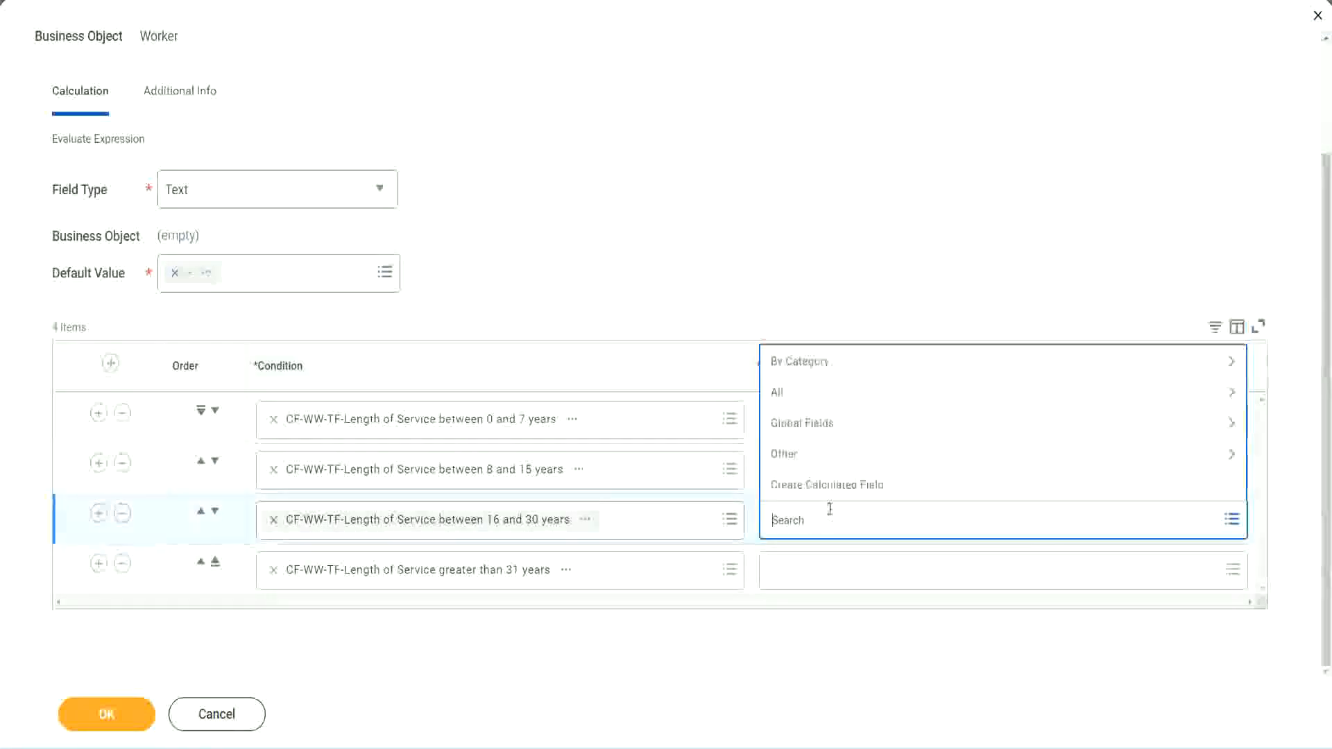
pyautogui.click(836, 486)
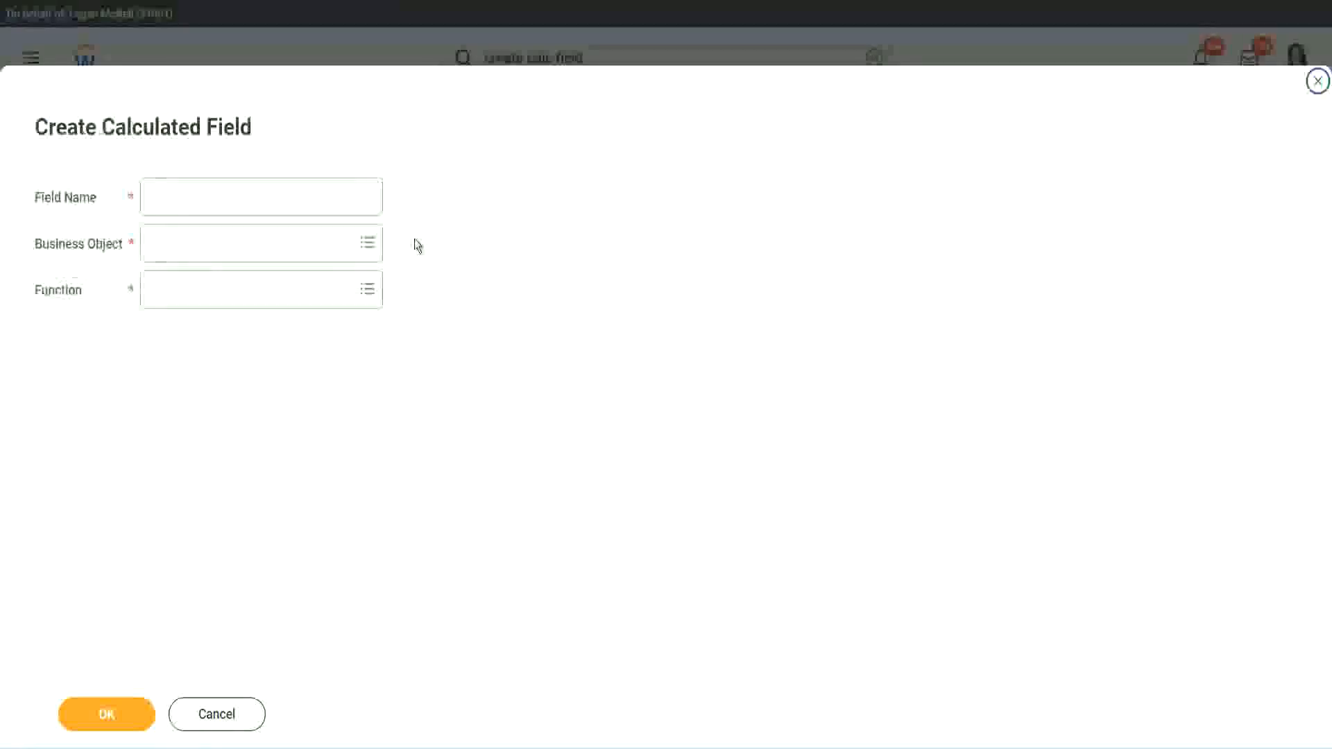
pyautogui.click(282, 197)
pyautogui.hotkey('ctrl', 'v')
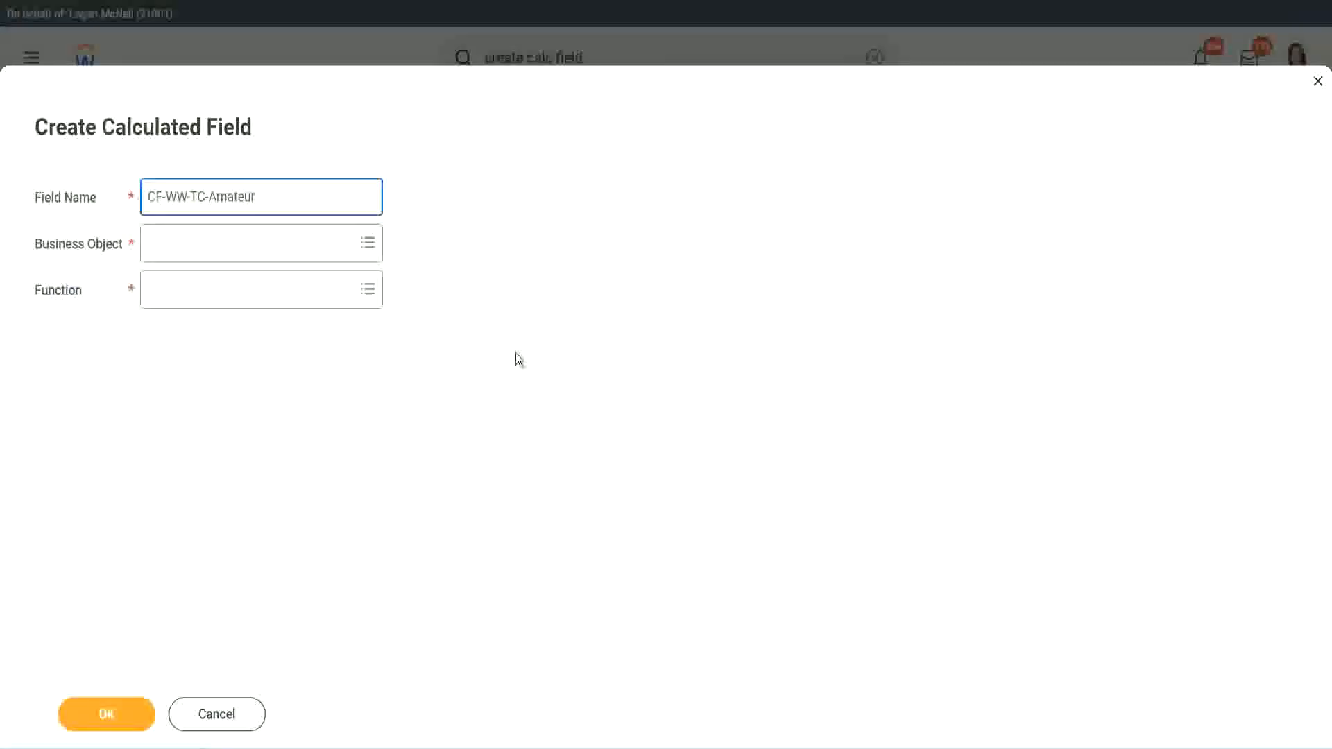
pyautogui.click(153, 244)
pyautogui.write('global')
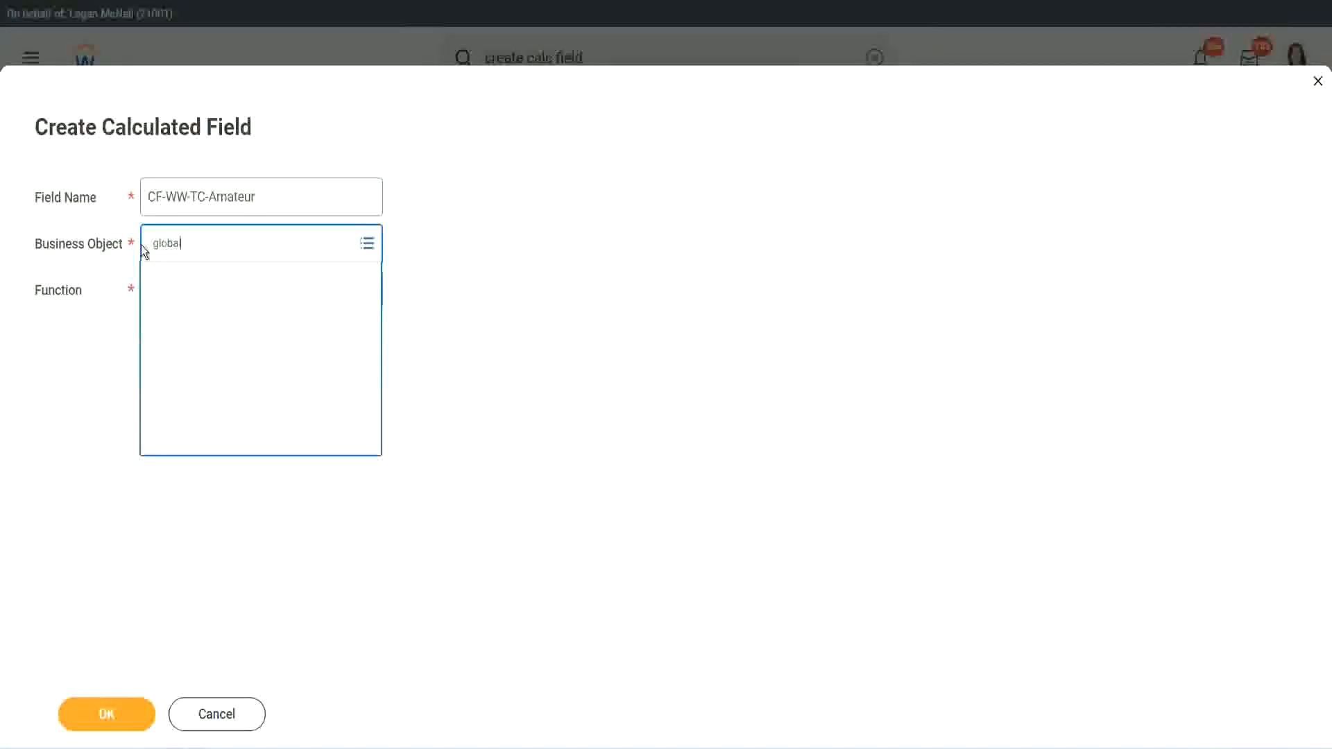
pyautogui.press('Return')
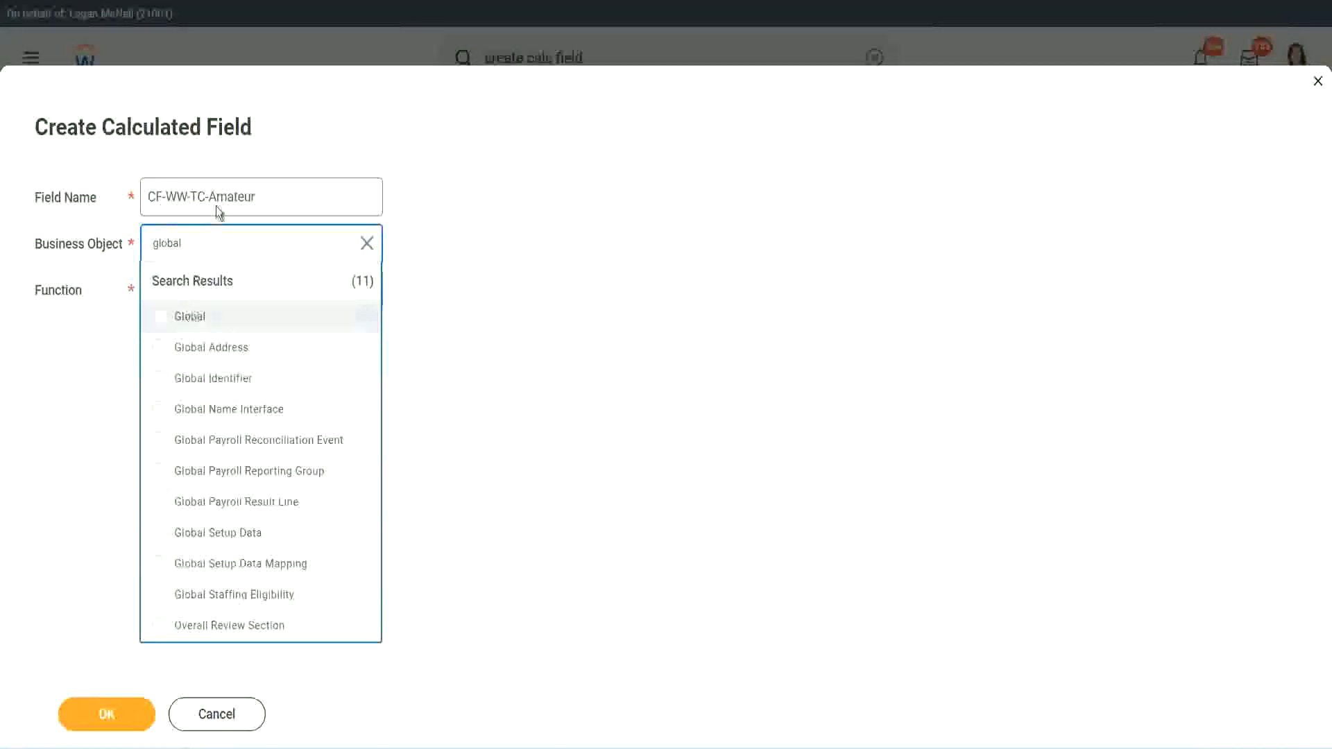
# Change the field name to CF-WW-TC-Senior and choose the Text Constant function, searching for "tc", and confirm
pyautogui.click(217, 207)
pyautogui.doubleClick(218, 200)
pyautogui.write('S')
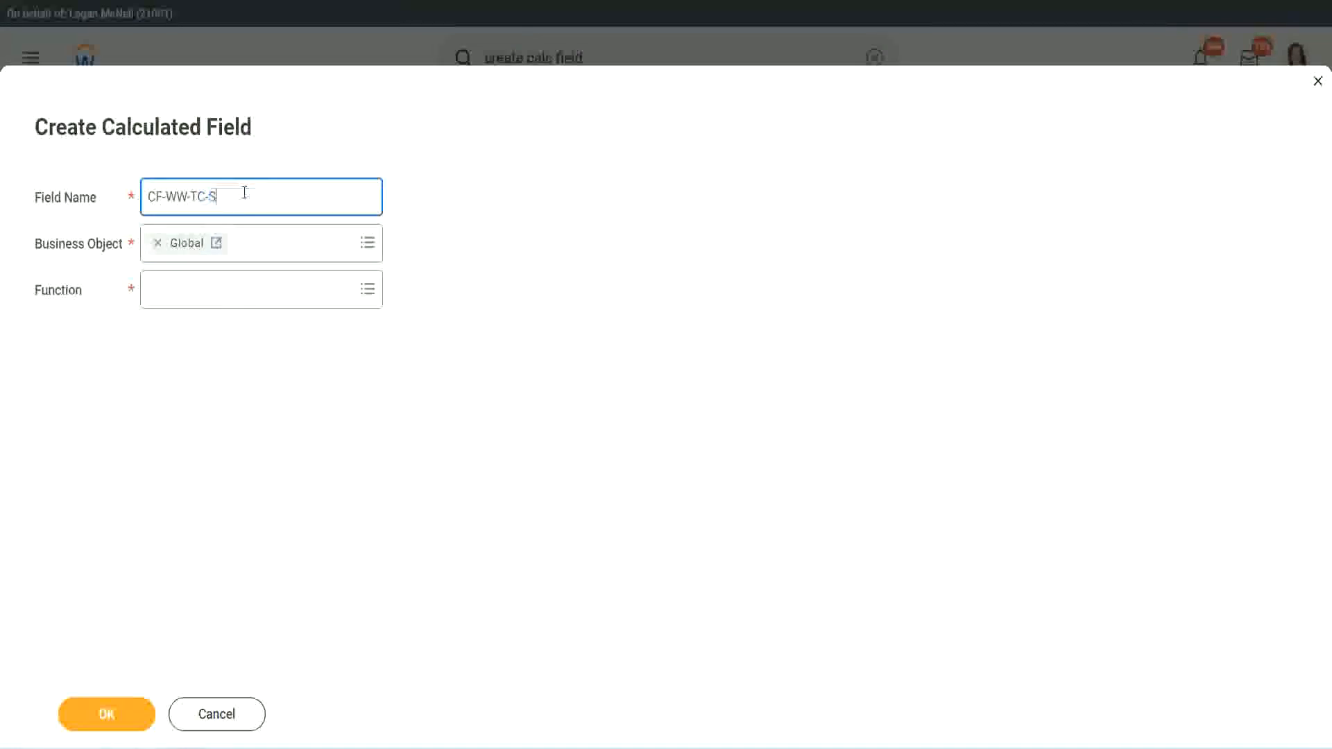
pyautogui.write('enior')
pyautogui.click(212, 303)
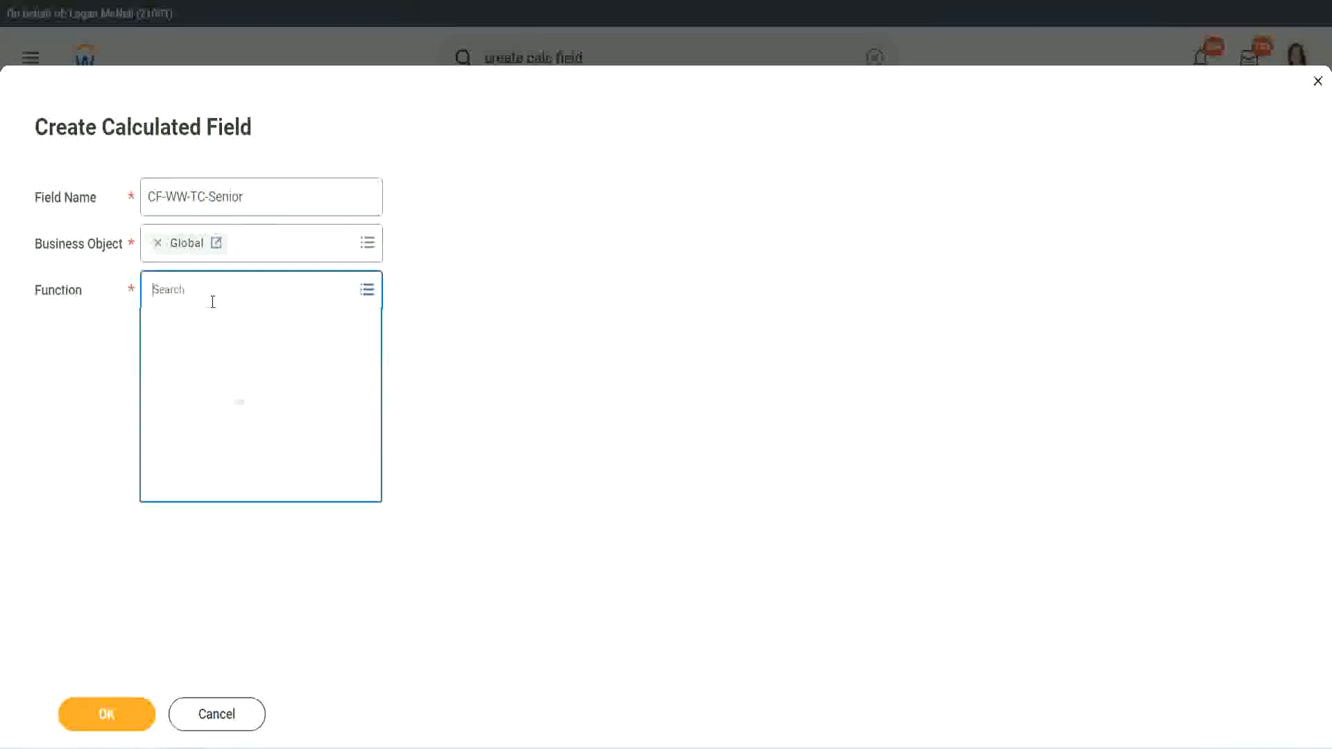
pyautogui.write('tc')
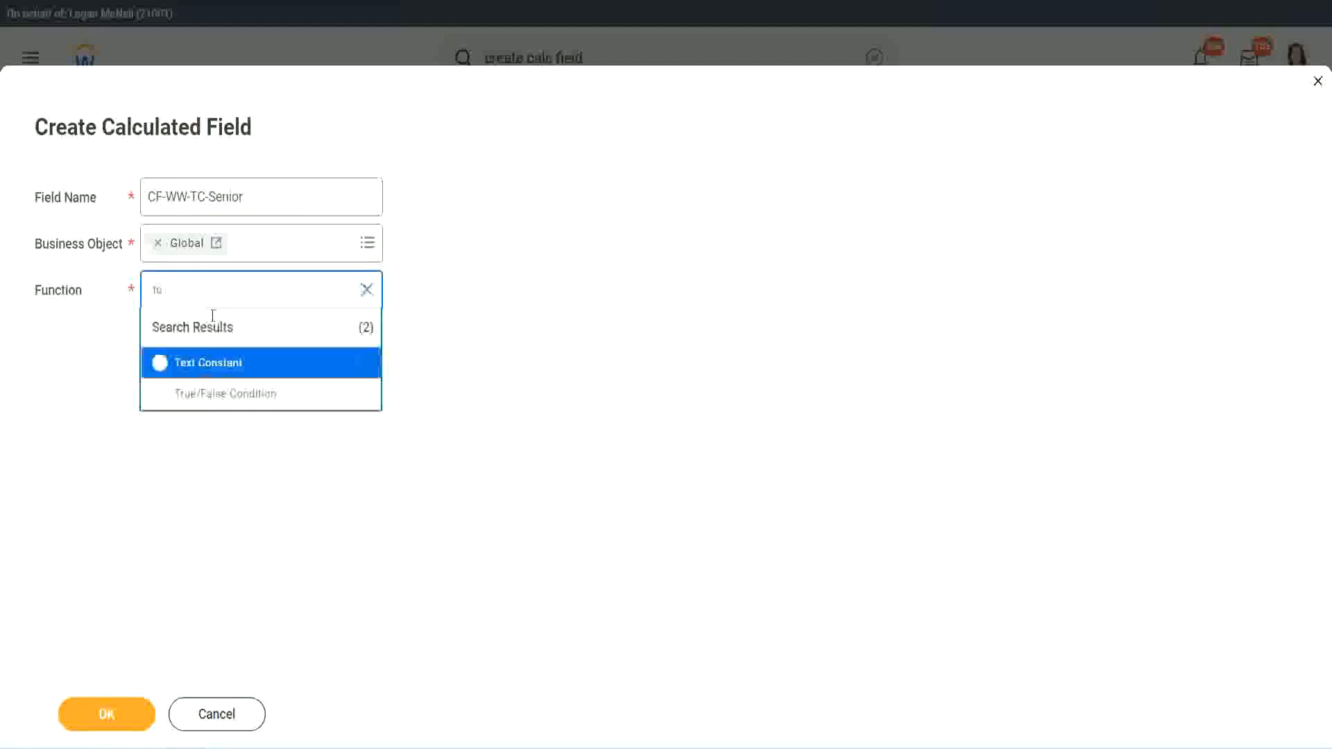
pyautogui.click(206, 361)
pyautogui.click(119, 720)
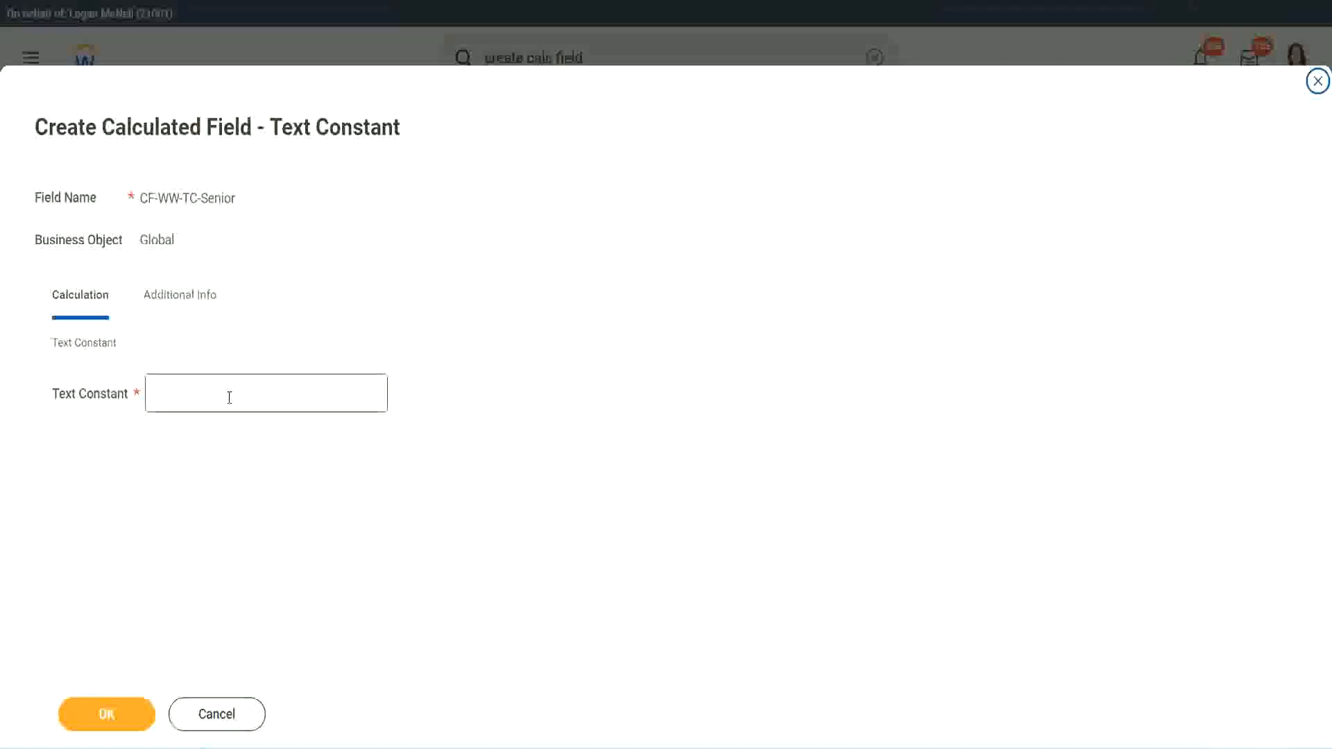
# Enter the Senior band name as the text constant and confirm the new calculated field
pyautogui.click(224, 389)
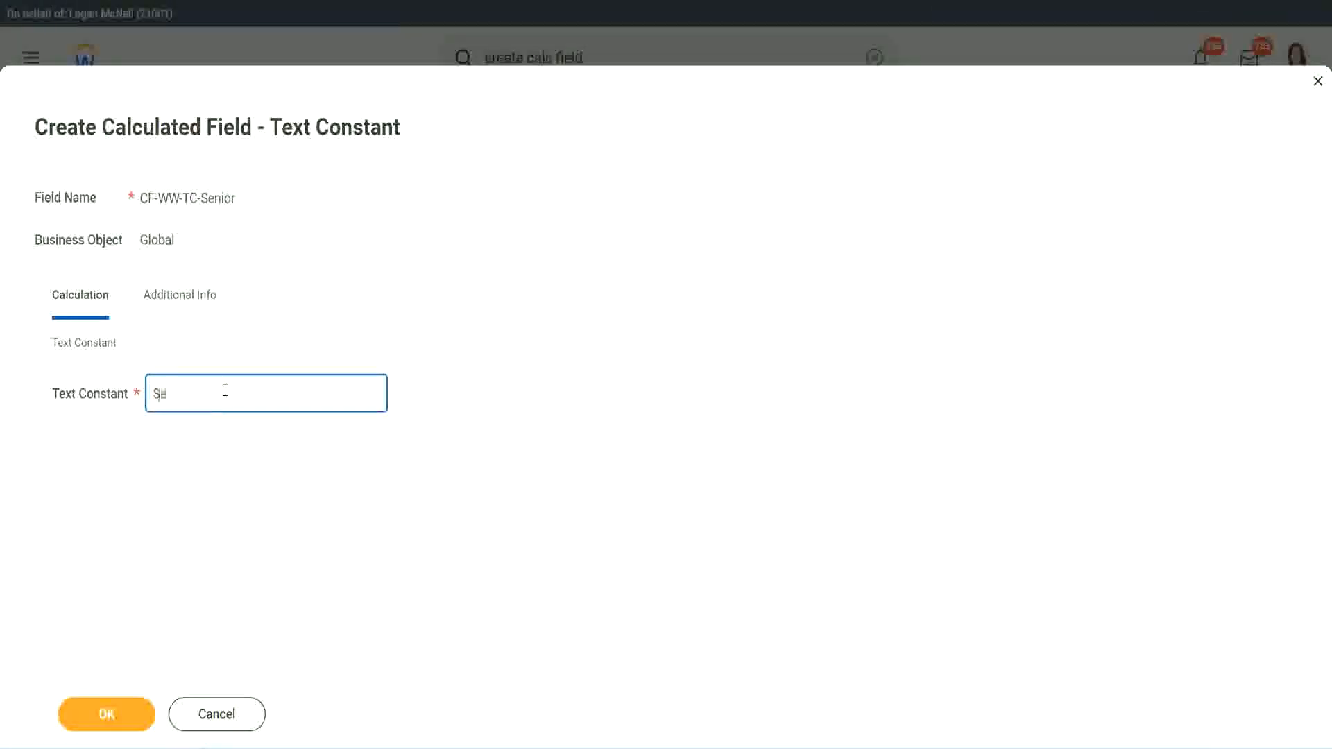
pyautogui.click(132, 715)
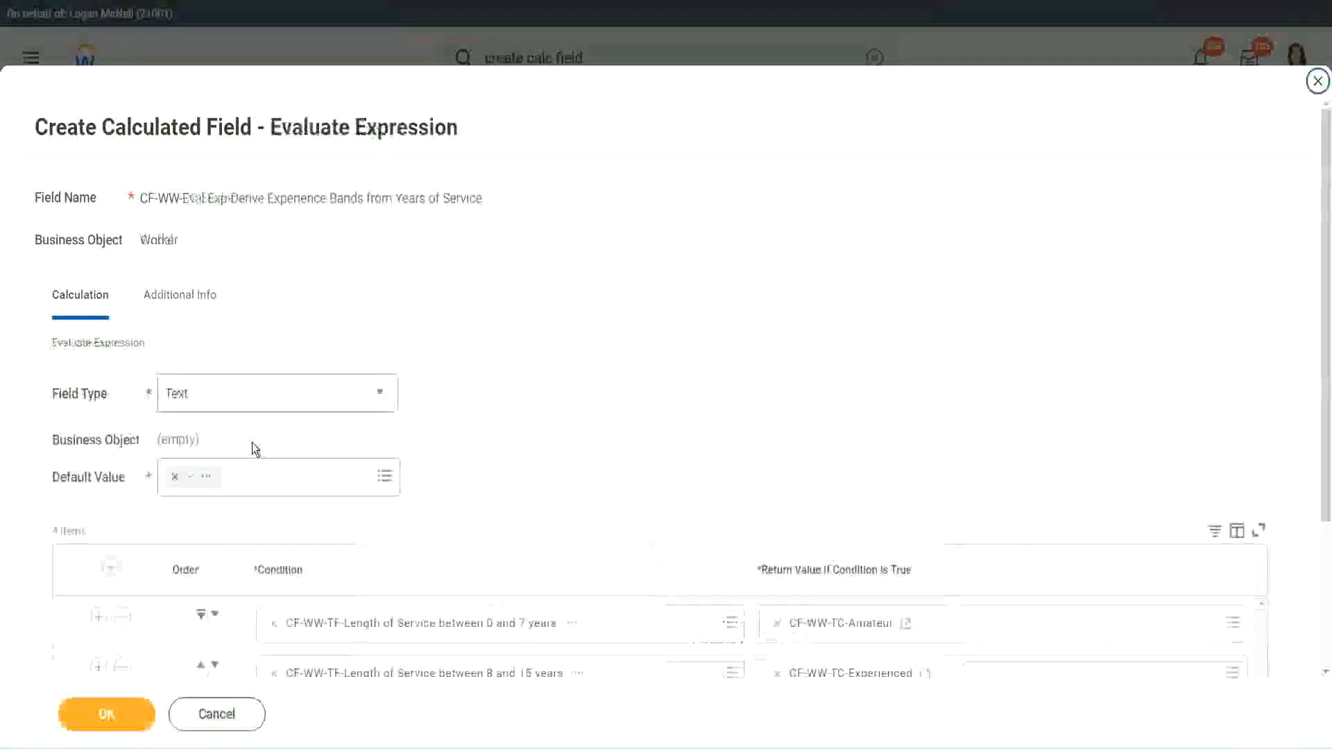
# Copy the text of the CF-WW-TC-Senior return value in the third row
pyautogui.scroll(-3, 963, 498)
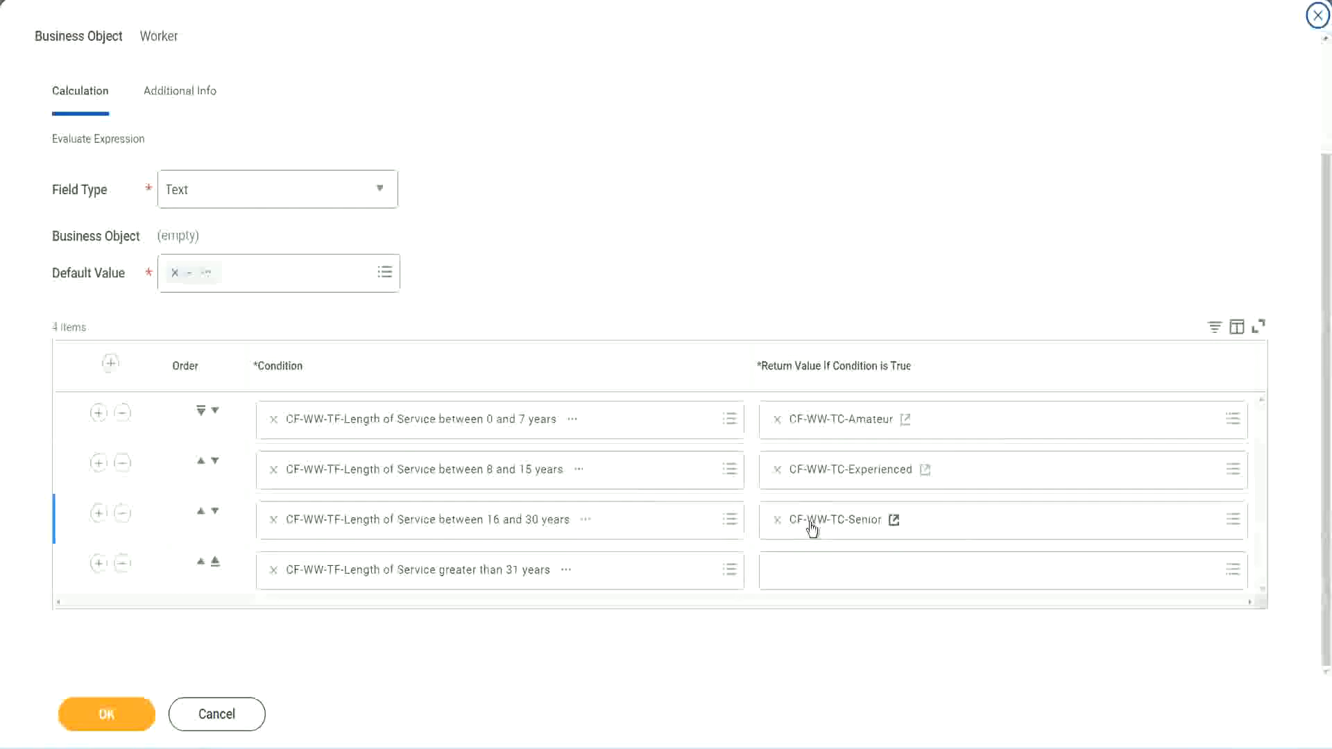
pyautogui.rightClick(809, 523)
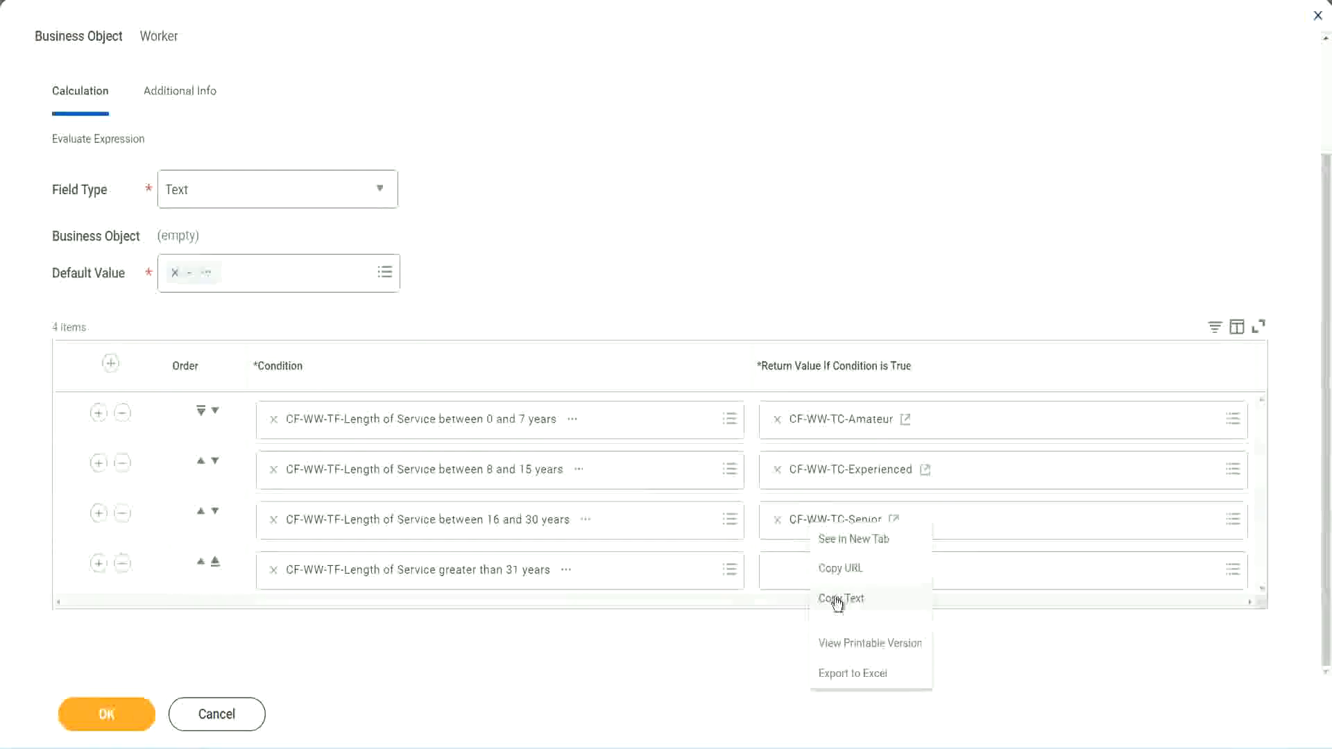
pyautogui.click(839, 595)
# Start a calculated field for the fourth row's return value and name it CF-WW-TC-Legend, reusing the copied name
pyautogui.click(810, 576)
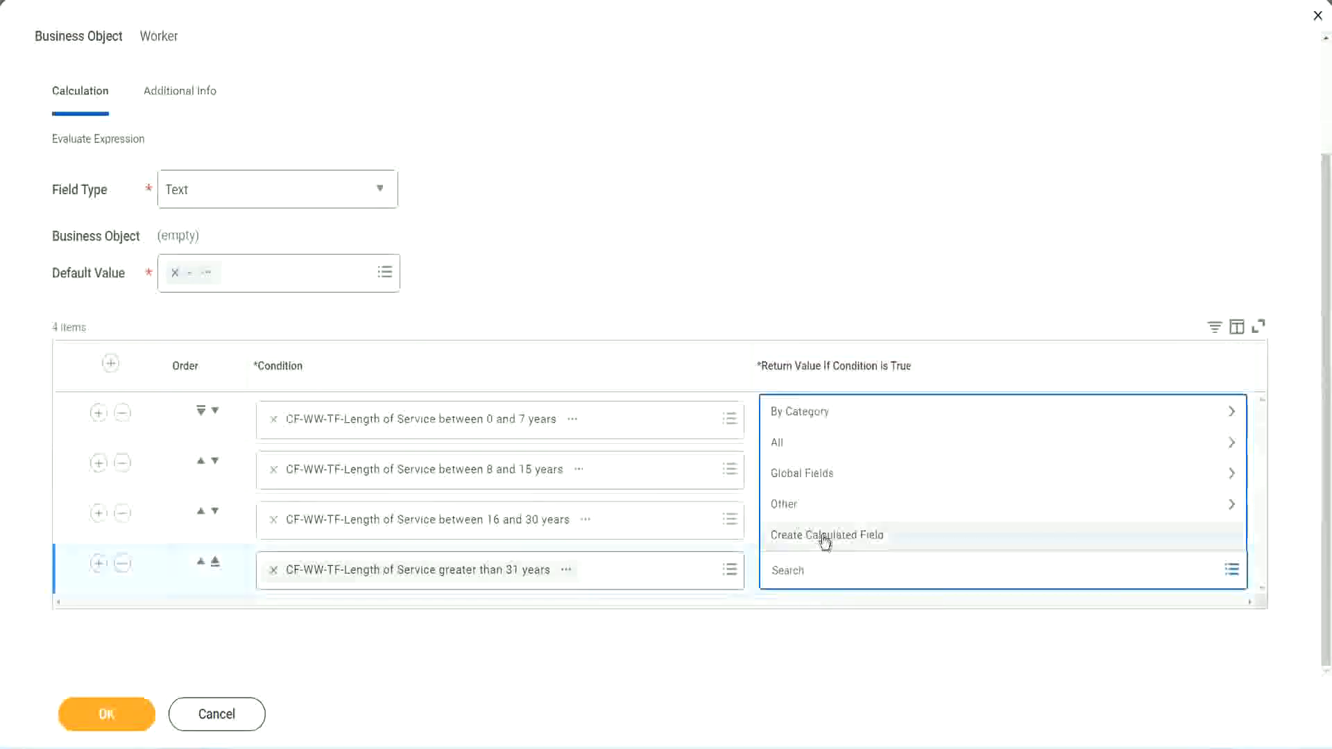
pyautogui.click(825, 540)
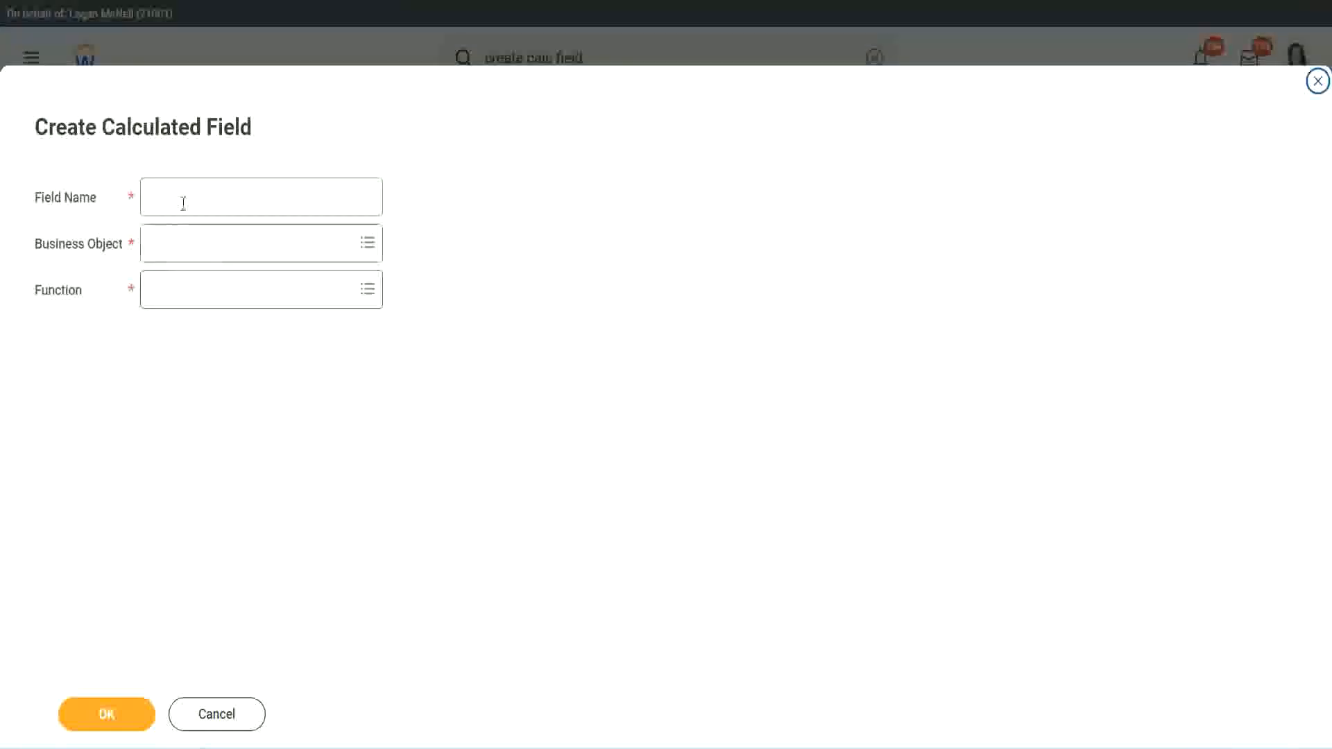
pyautogui.click(184, 203)
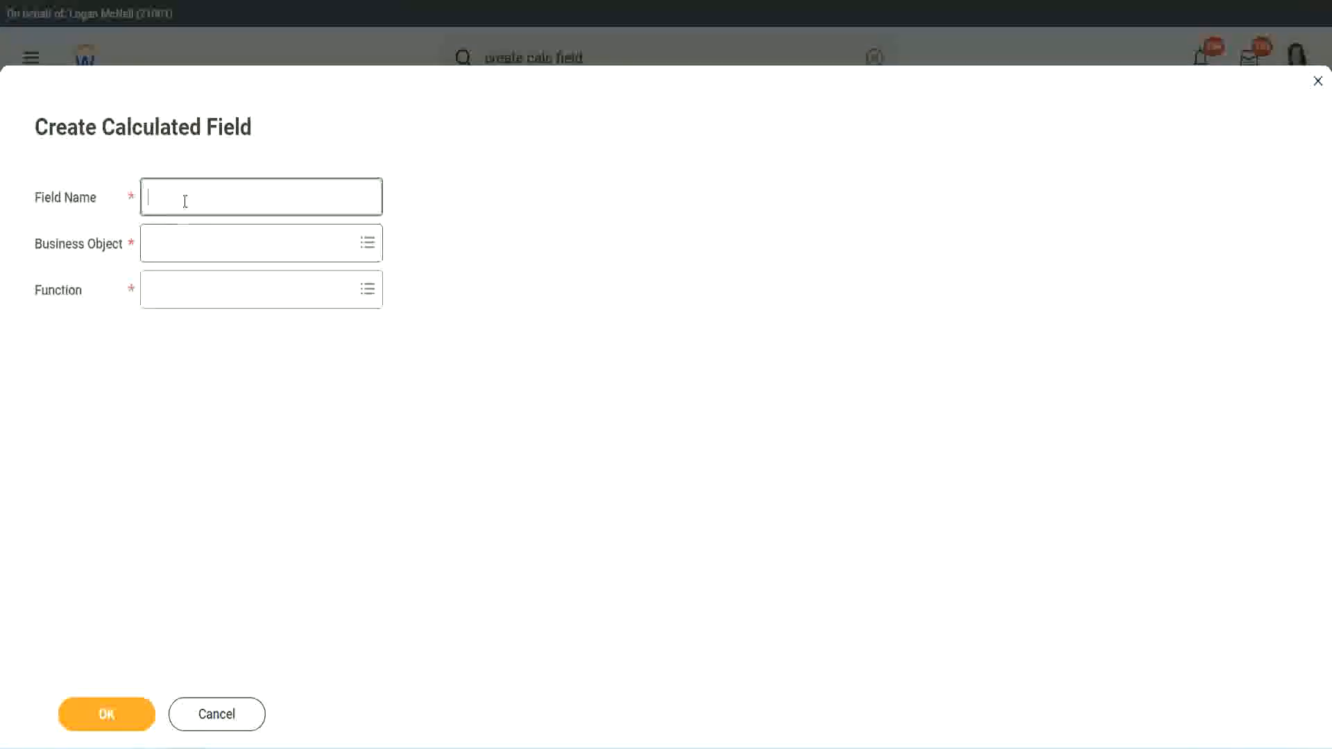
pyautogui.hotkey('ctrl', 'v')
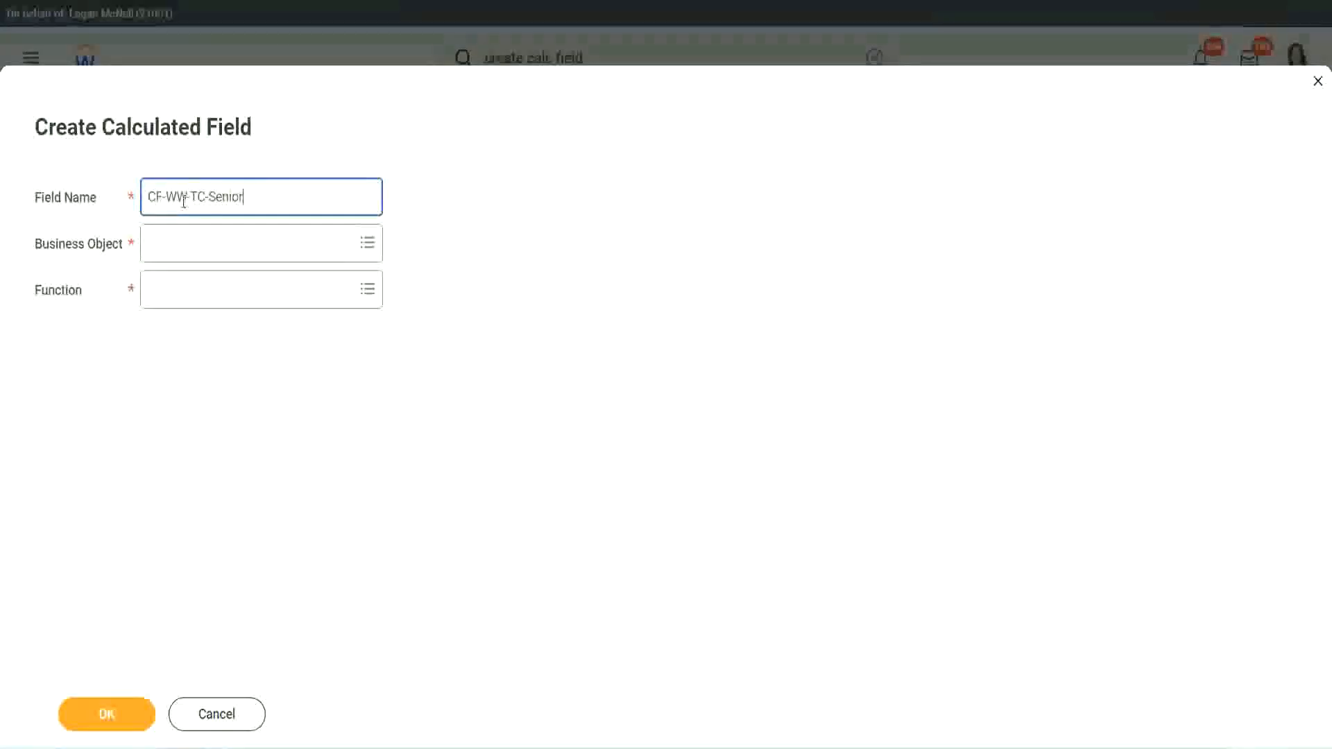
pyautogui.doubleClick(226, 197)
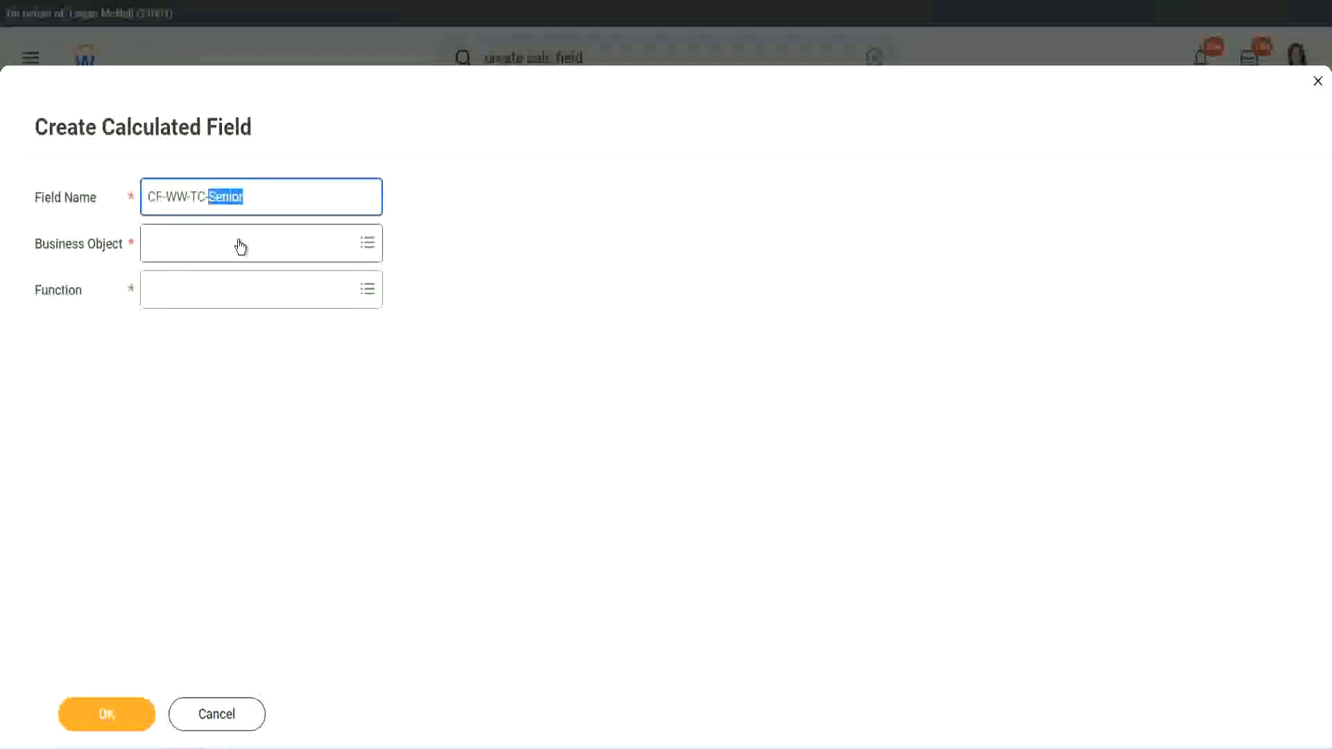
pyautogui.write('Legend')
# Set the new field's business object to Global and its function to Text Constant, searching for "tc", and confirm
pyautogui.click(188, 249)
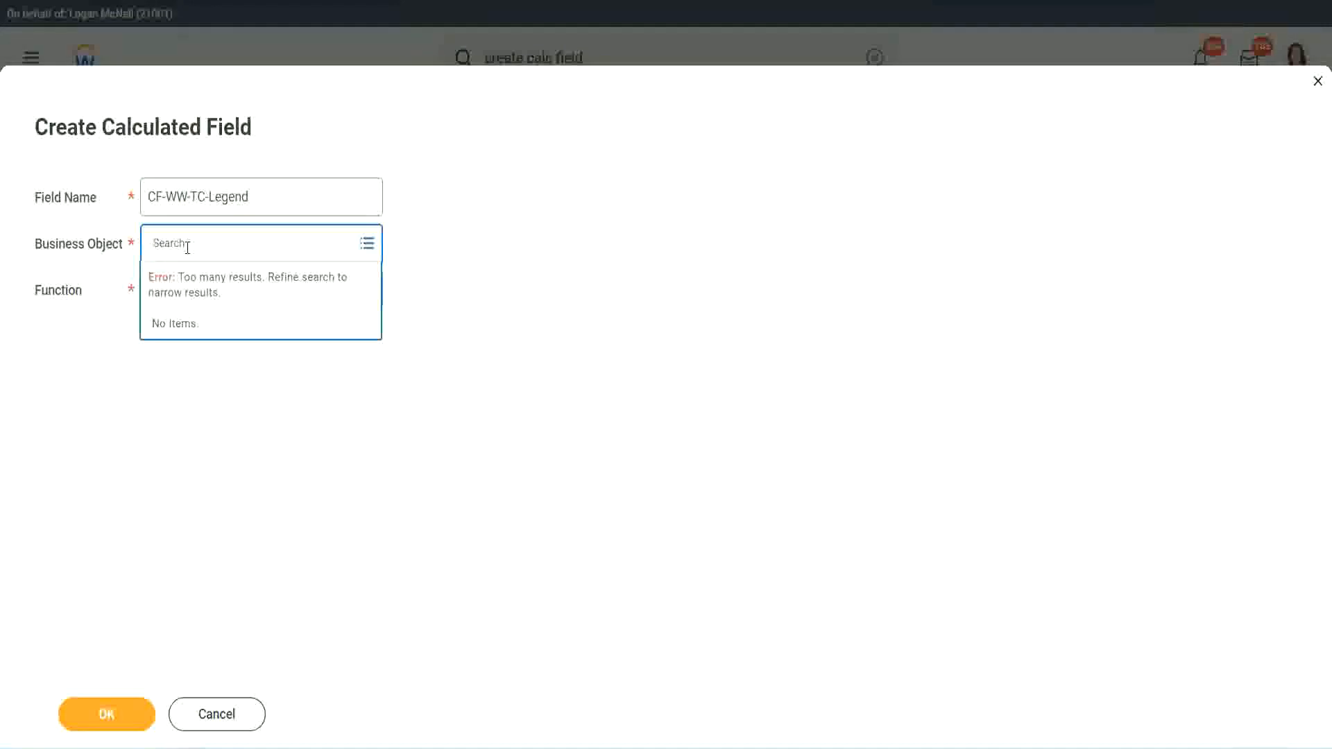
pyautogui.write('Global')
pyautogui.press('Return')
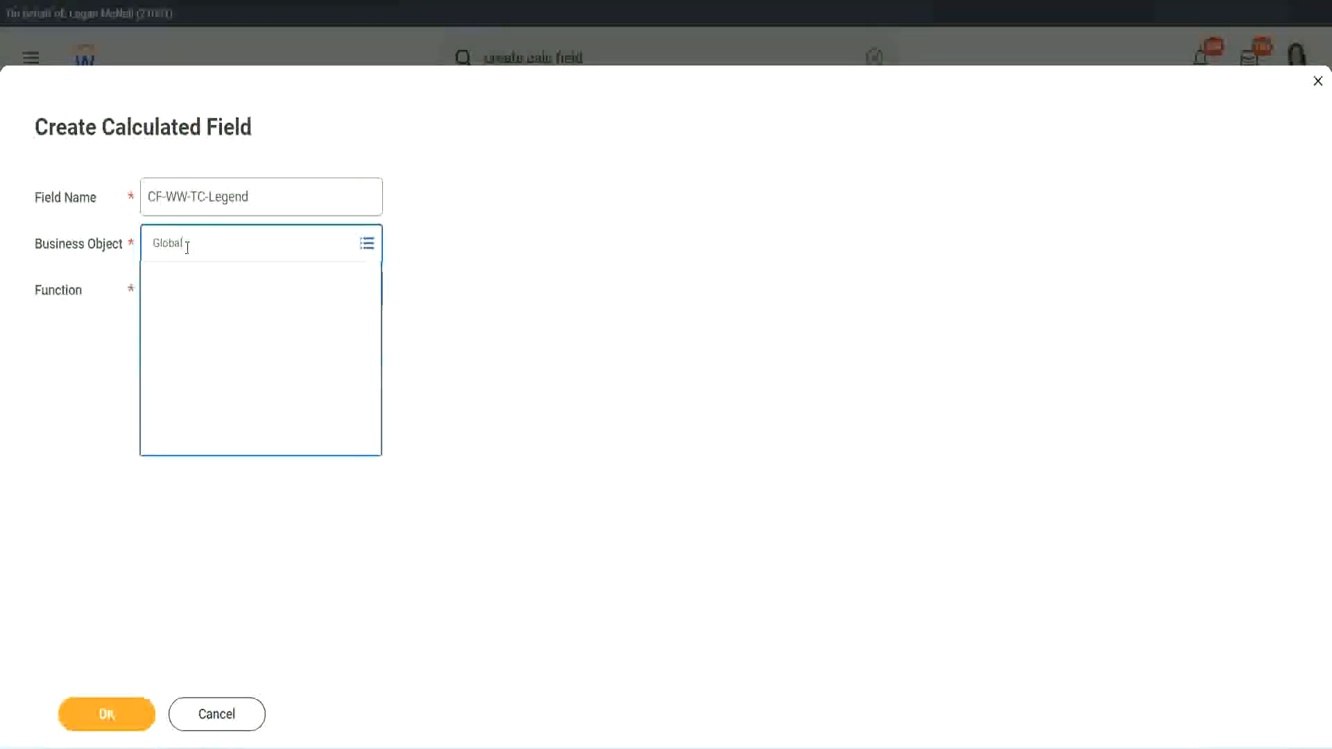
pyautogui.click(198, 319)
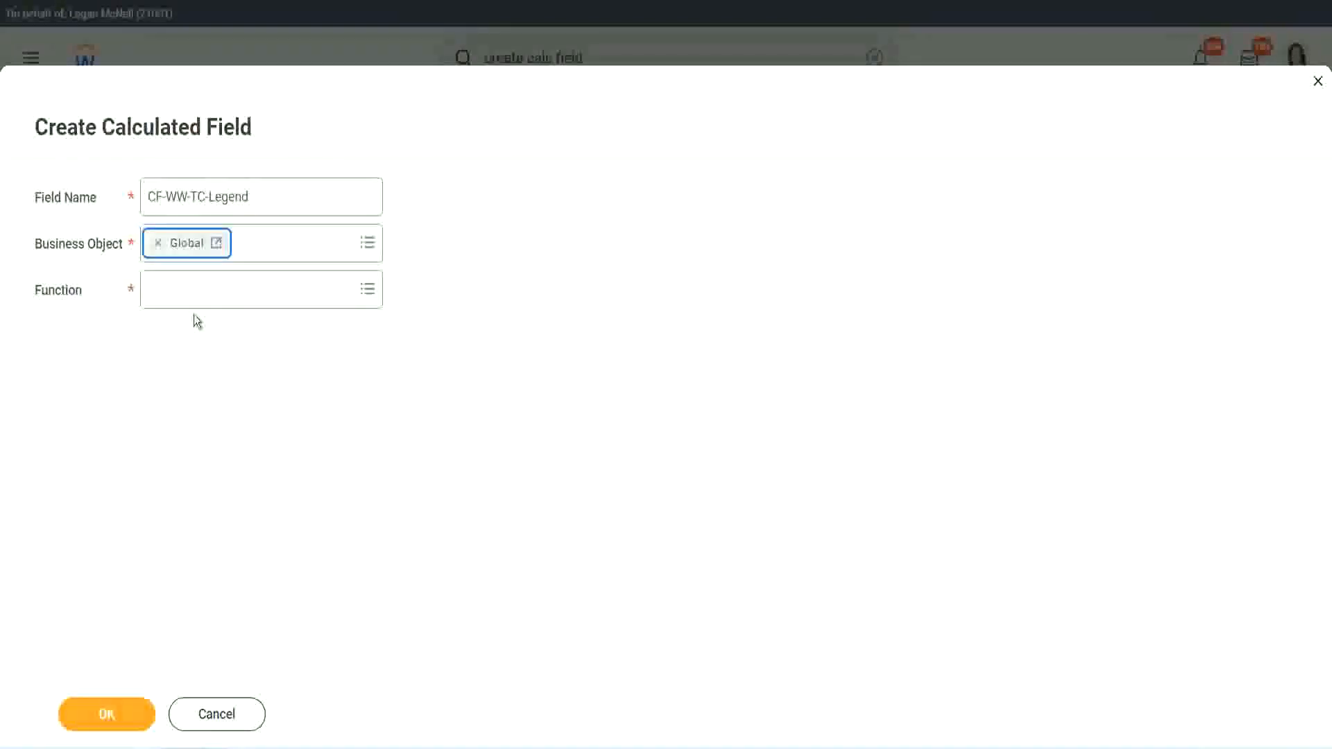
pyautogui.click(193, 291)
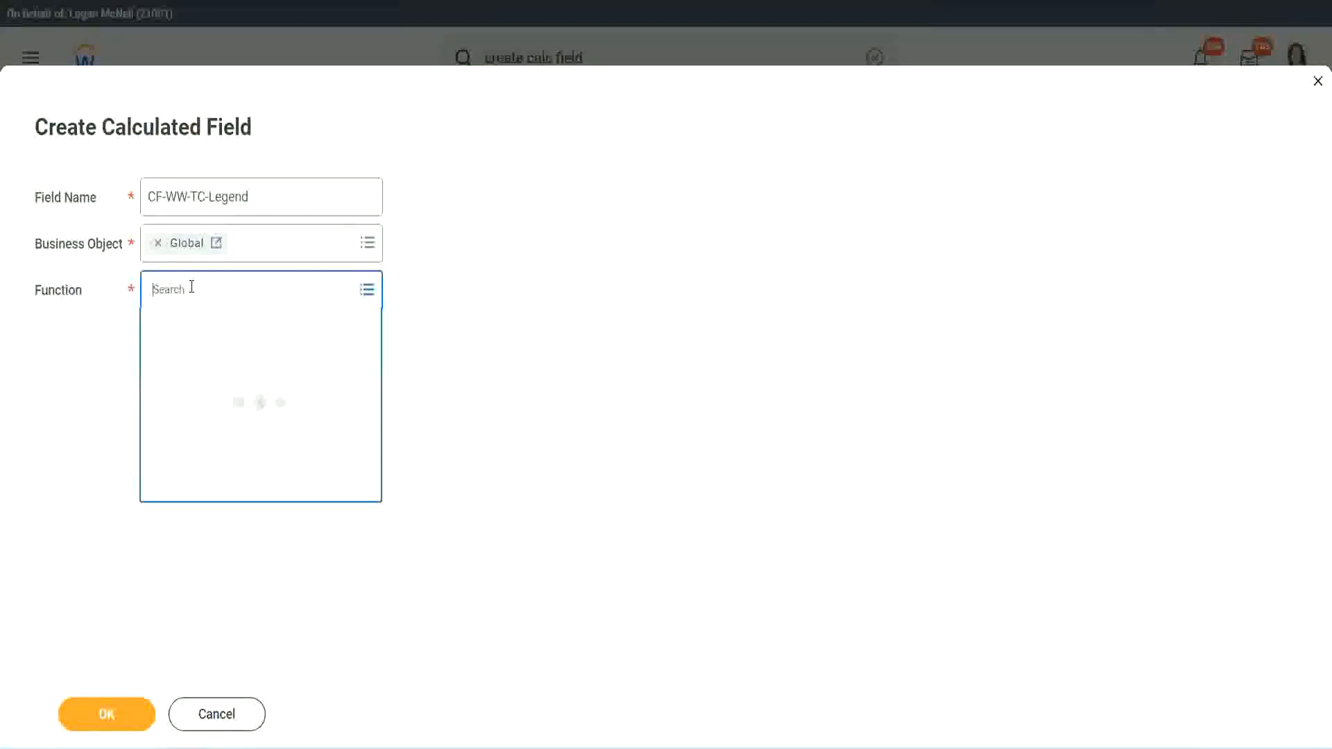
pyautogui.write('td')
pyautogui.press('Return')
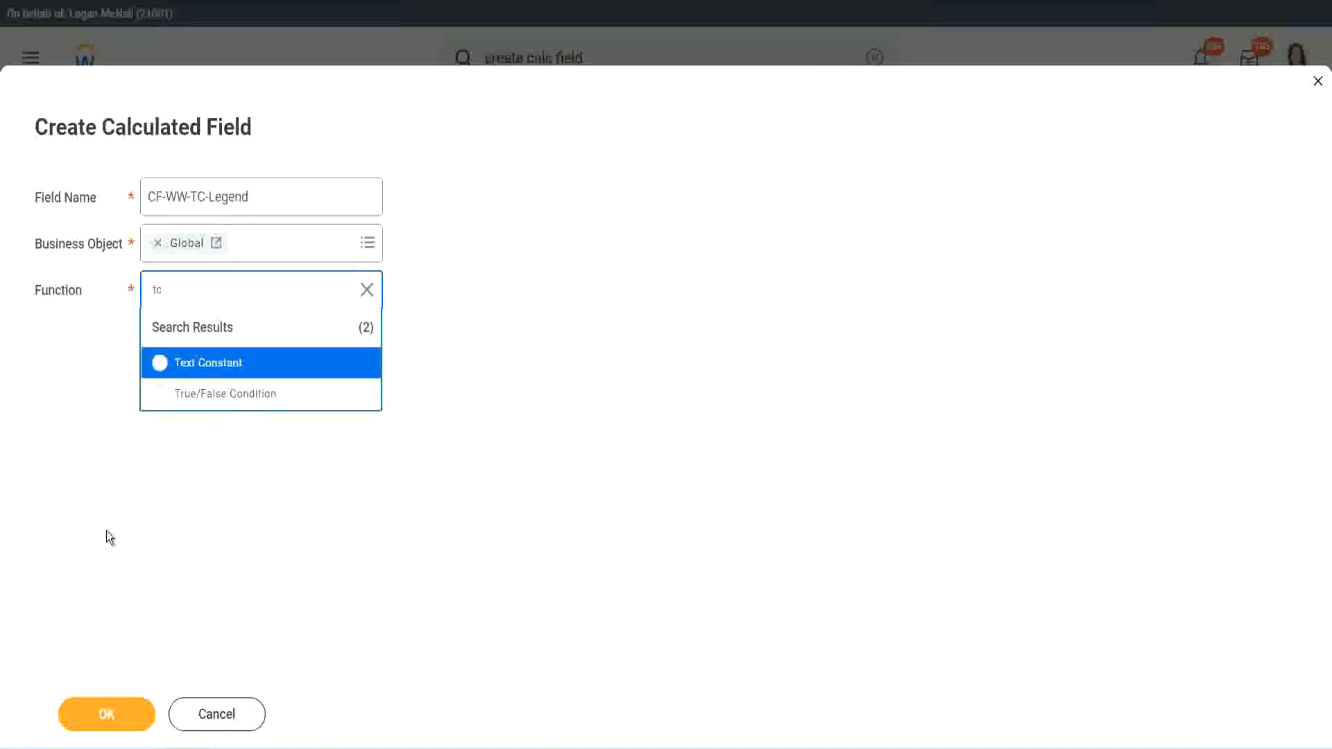
pyautogui.click(238, 375)
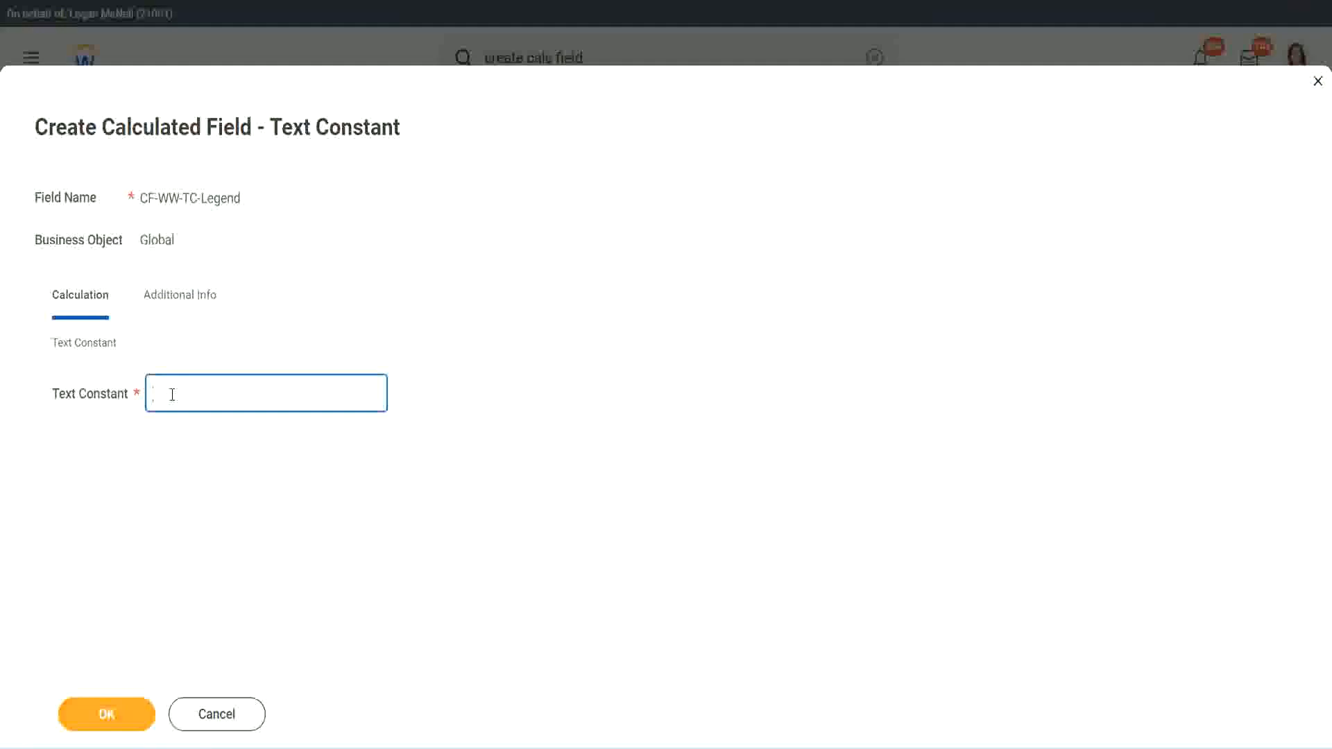
# Enter Legend as the text constant and confirm the new calculated field
pyautogui.write('Legend')
pyautogui.click(111, 718)
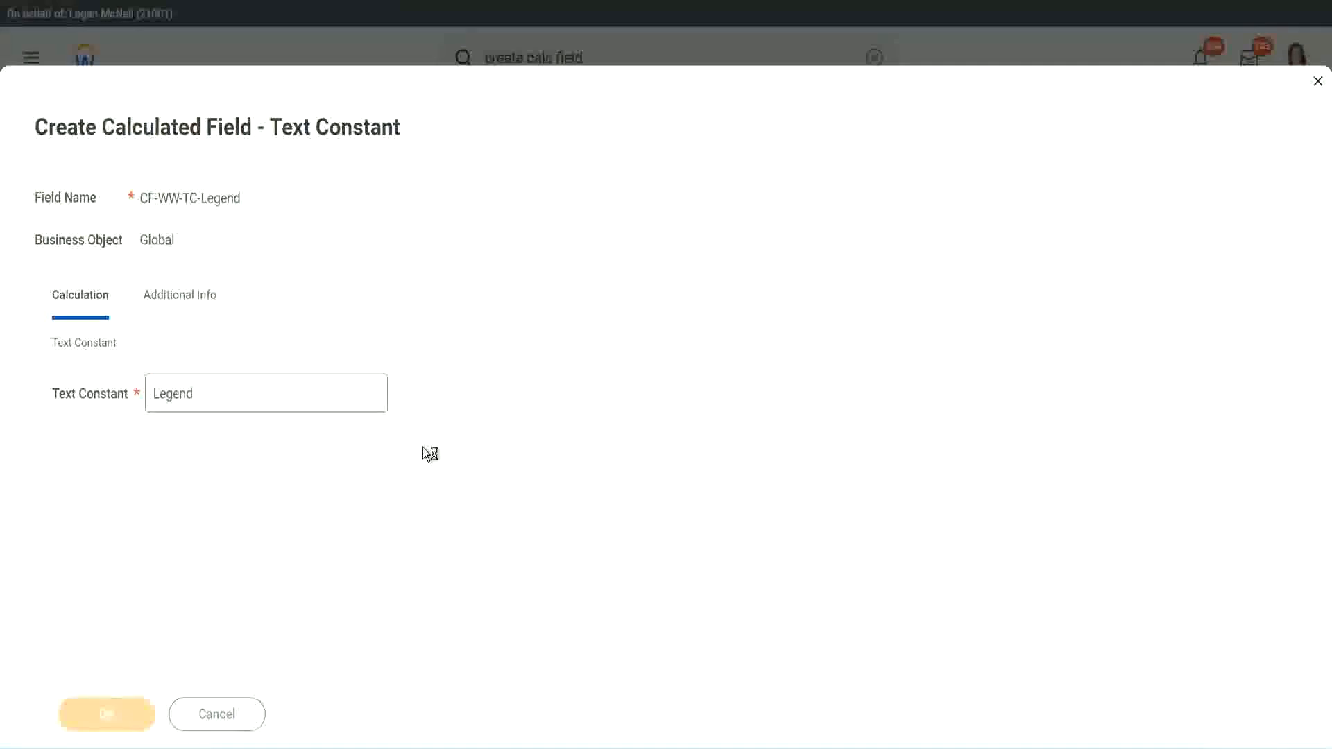
pyautogui.scroll(-3, 705, 372)
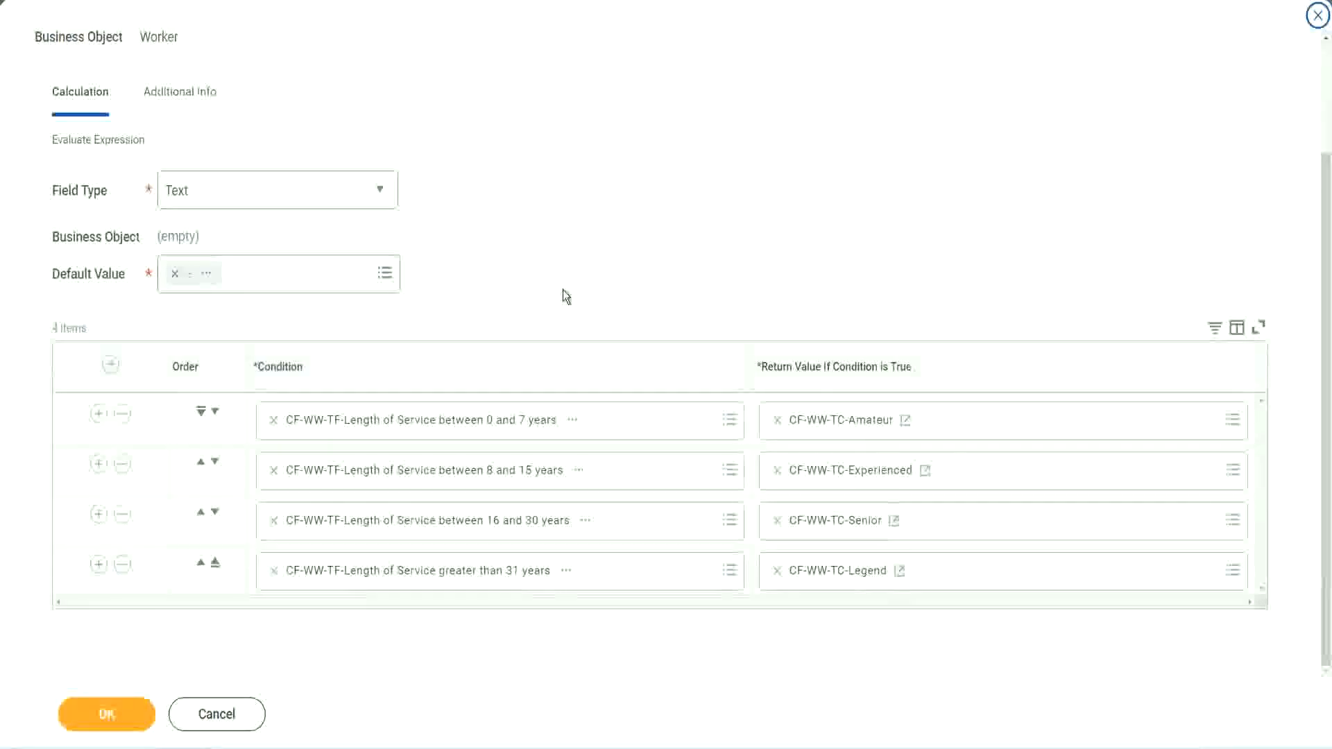
# Review the field type, conditions and return values, then save the Evaluate Expression calculated field
pyautogui.scroll(1, 564, 279)
pyautogui.scroll(1, 564, 279)
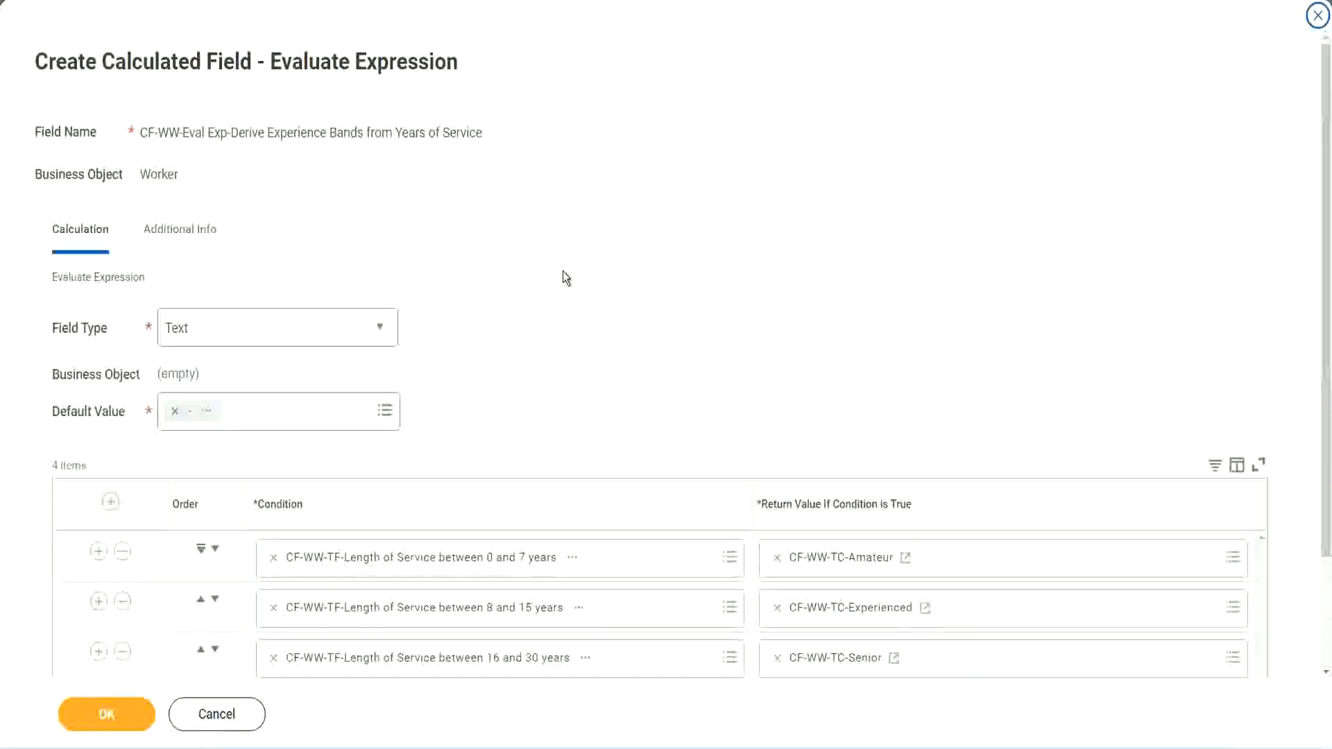
pyautogui.scroll(-2, 563, 278)
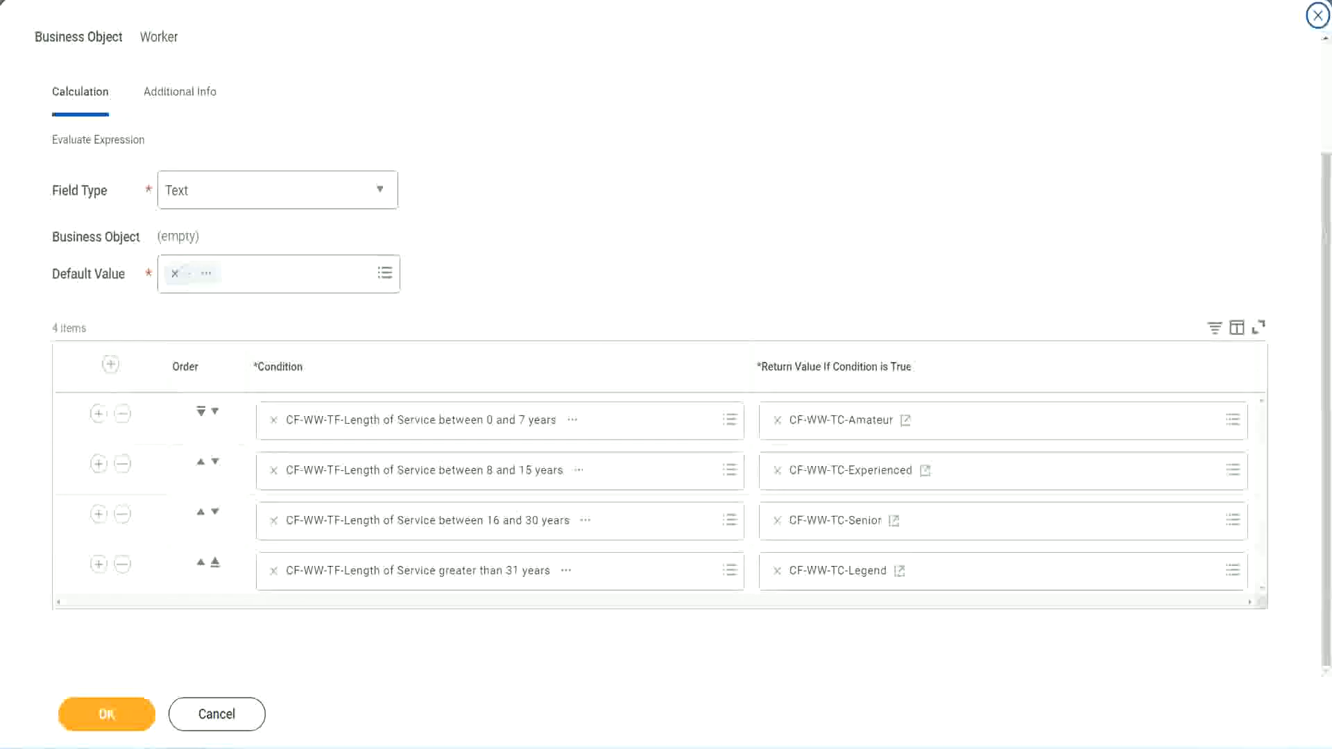
pyautogui.moveTo(853, 194); pyautogui.dragTo(864, 337)
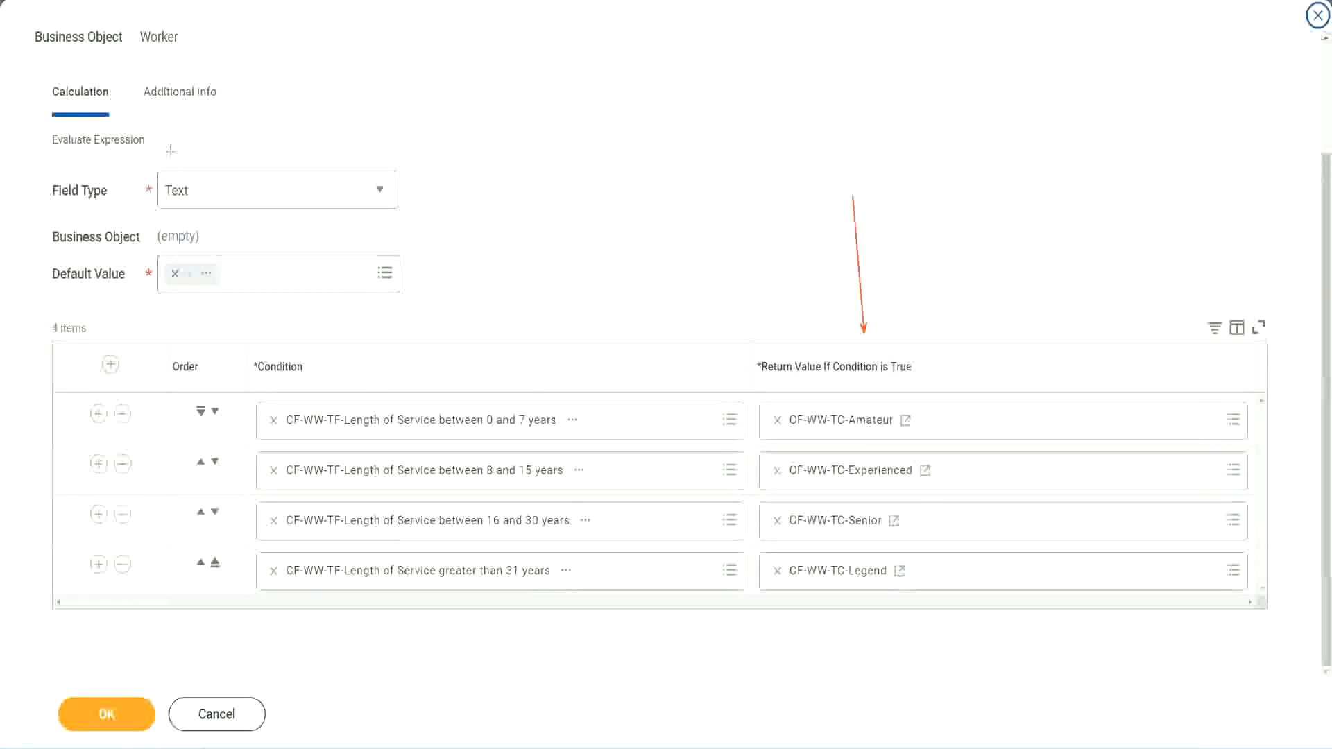
pyautogui.moveTo(165, 120); pyautogui.dragTo(171, 167)
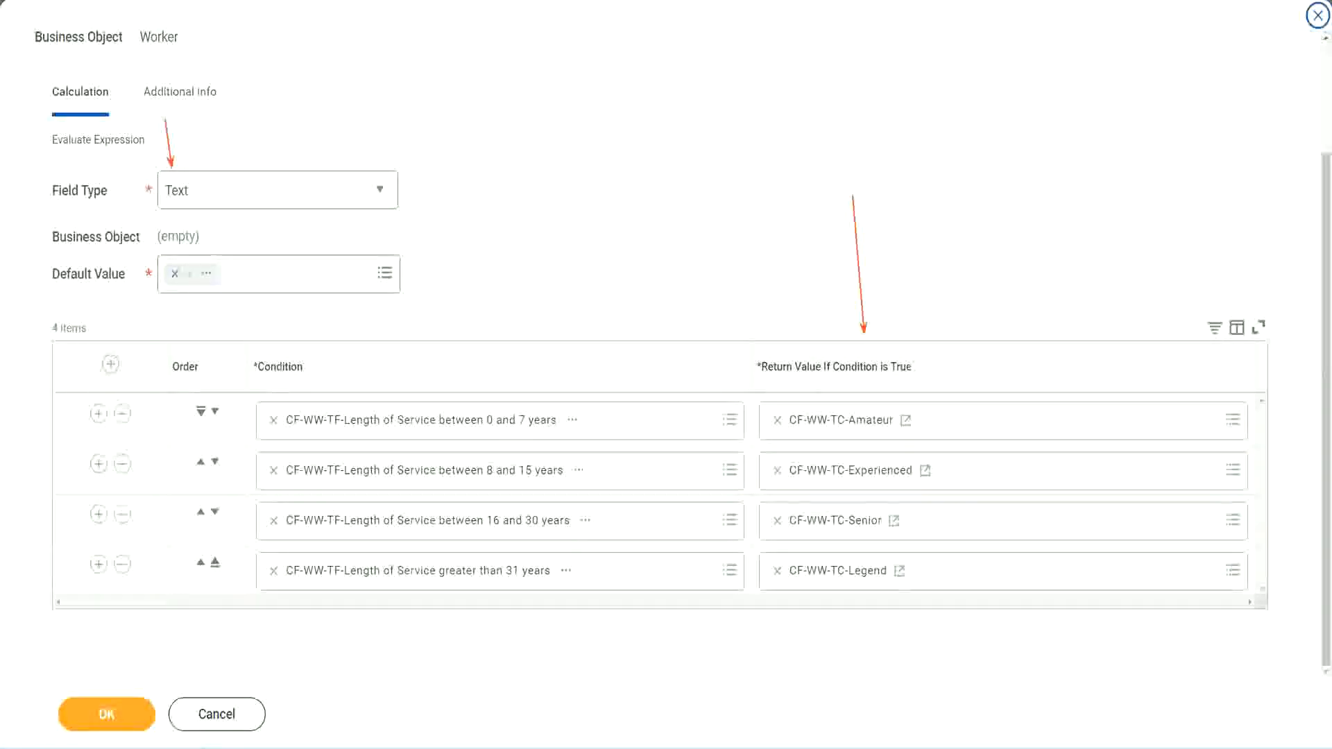
pyautogui.click(111, 713)
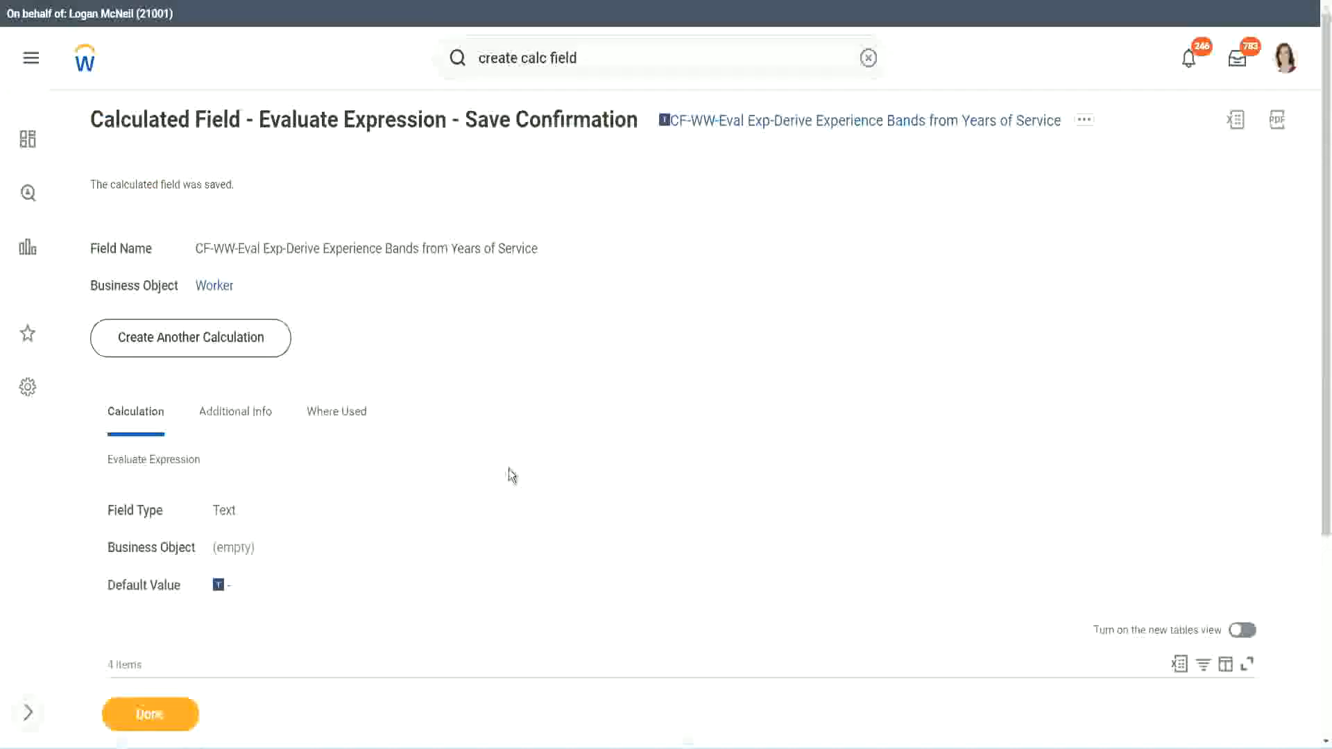
# Check the saved conditions and return values, and copy the name of the Evaluate Expression calculated field
pyautogui.scroll(-4, 509, 468)
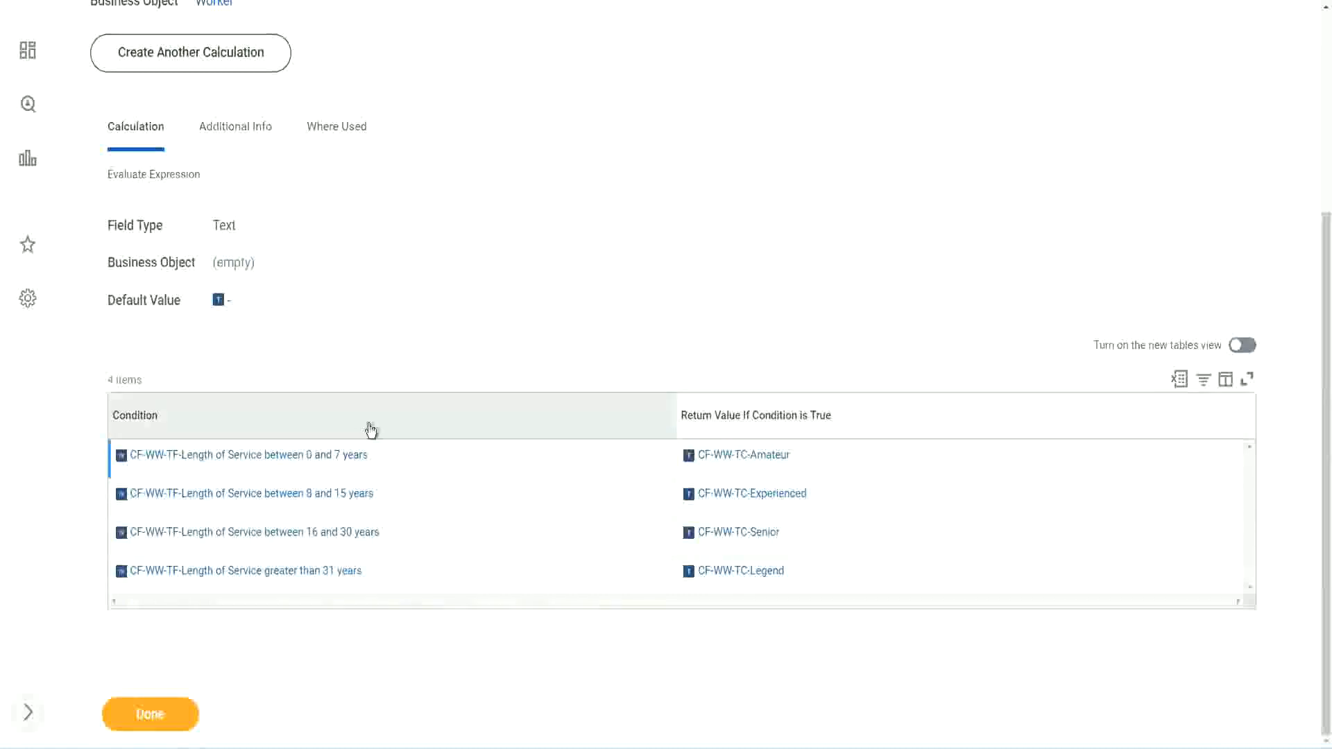
pyautogui.scroll(4, 368, 428)
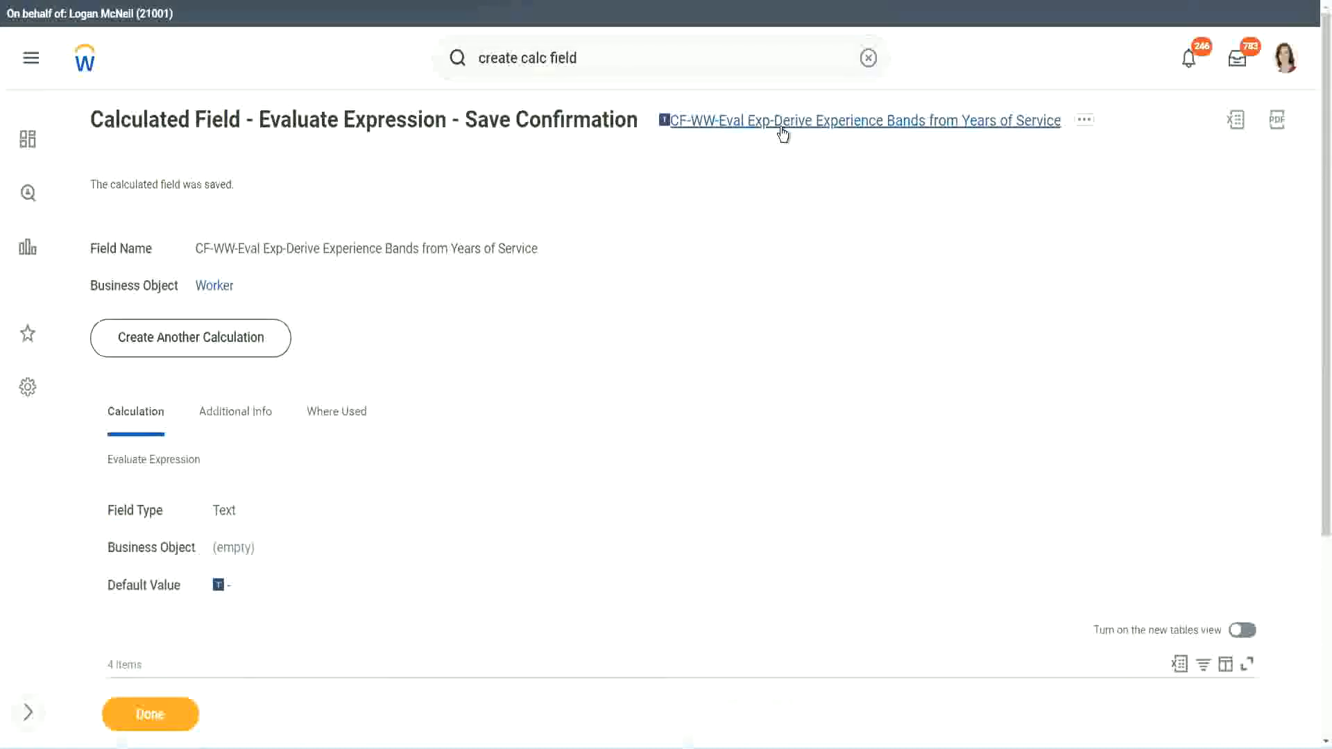
pyautogui.click(820, 210)
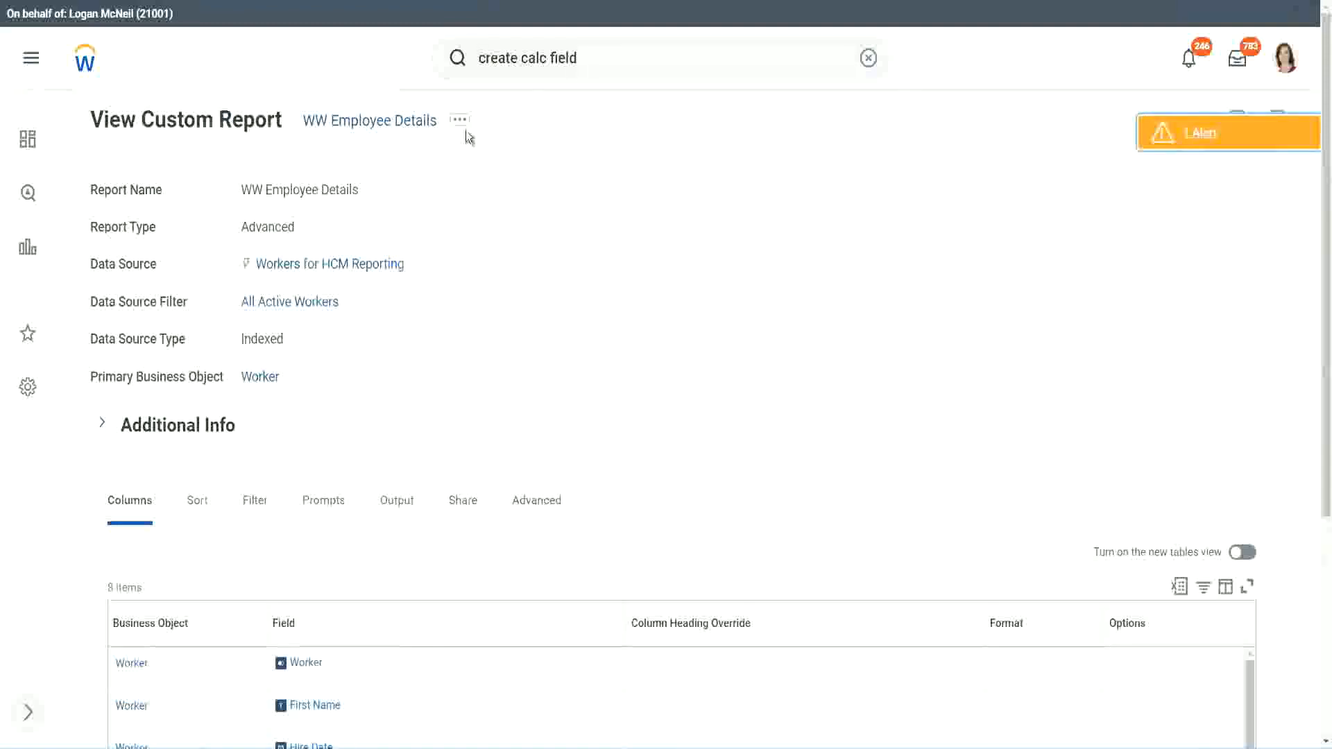
# Open the WW Employee Details custom report for editing
pyautogui.click(463, 128)
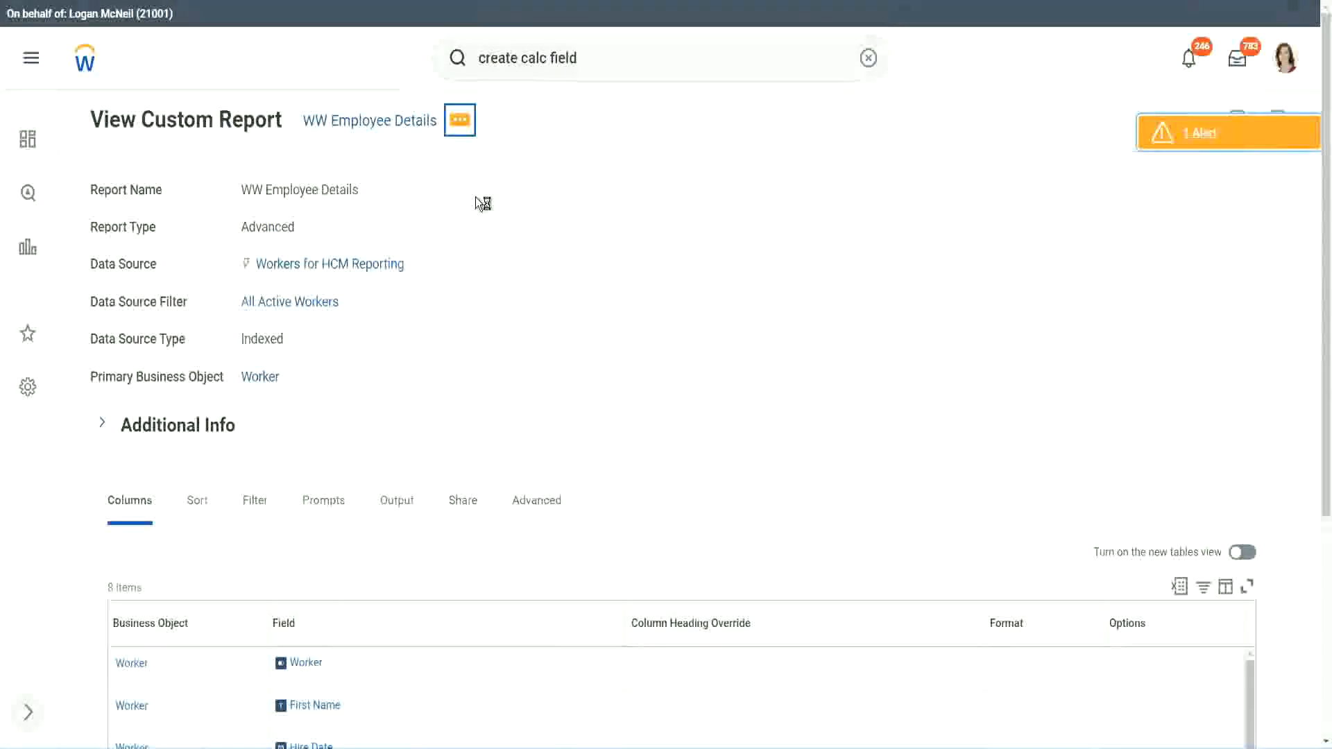
pyautogui.moveTo(543, 193)
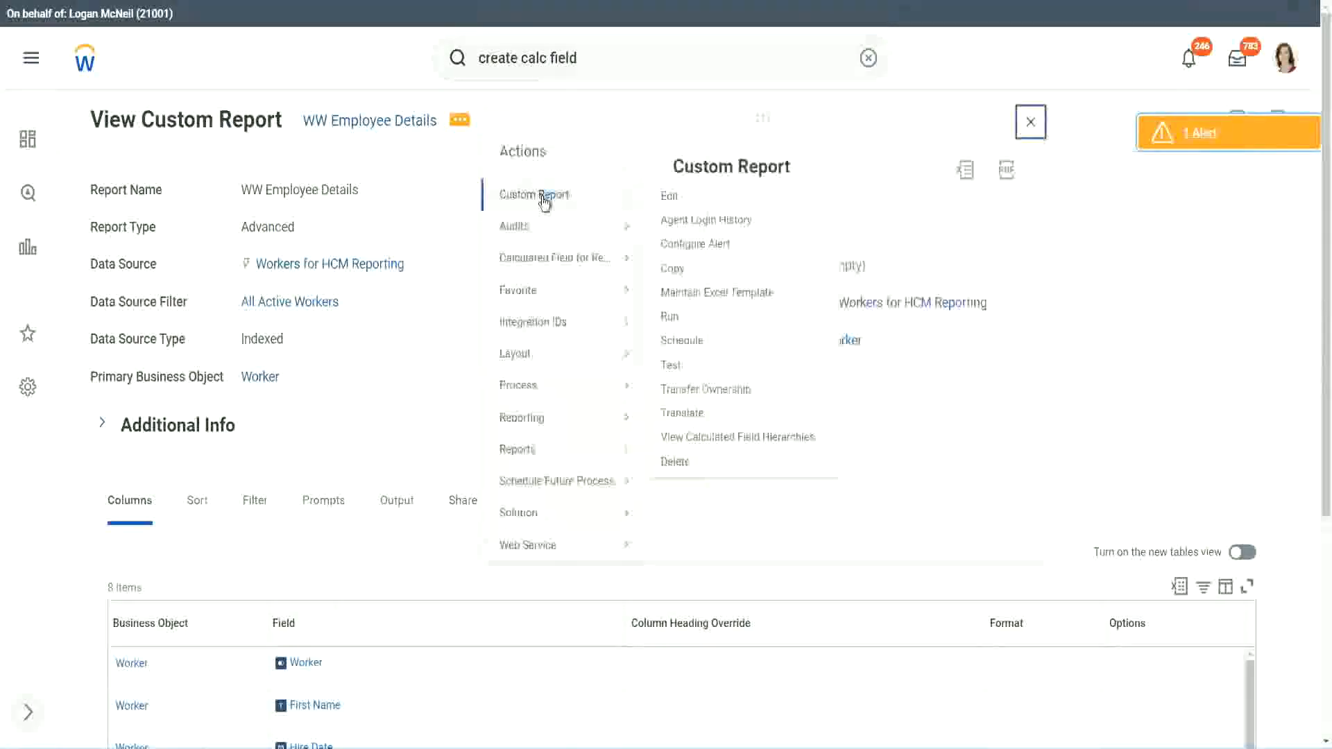
pyautogui.click(678, 200)
# Remove the Years of Service substring column and add a Worker column with the field CF-WW-Eval Exp-Derive Experience Bands from Years of Service
pyautogui.scroll(-4, 485, 300)
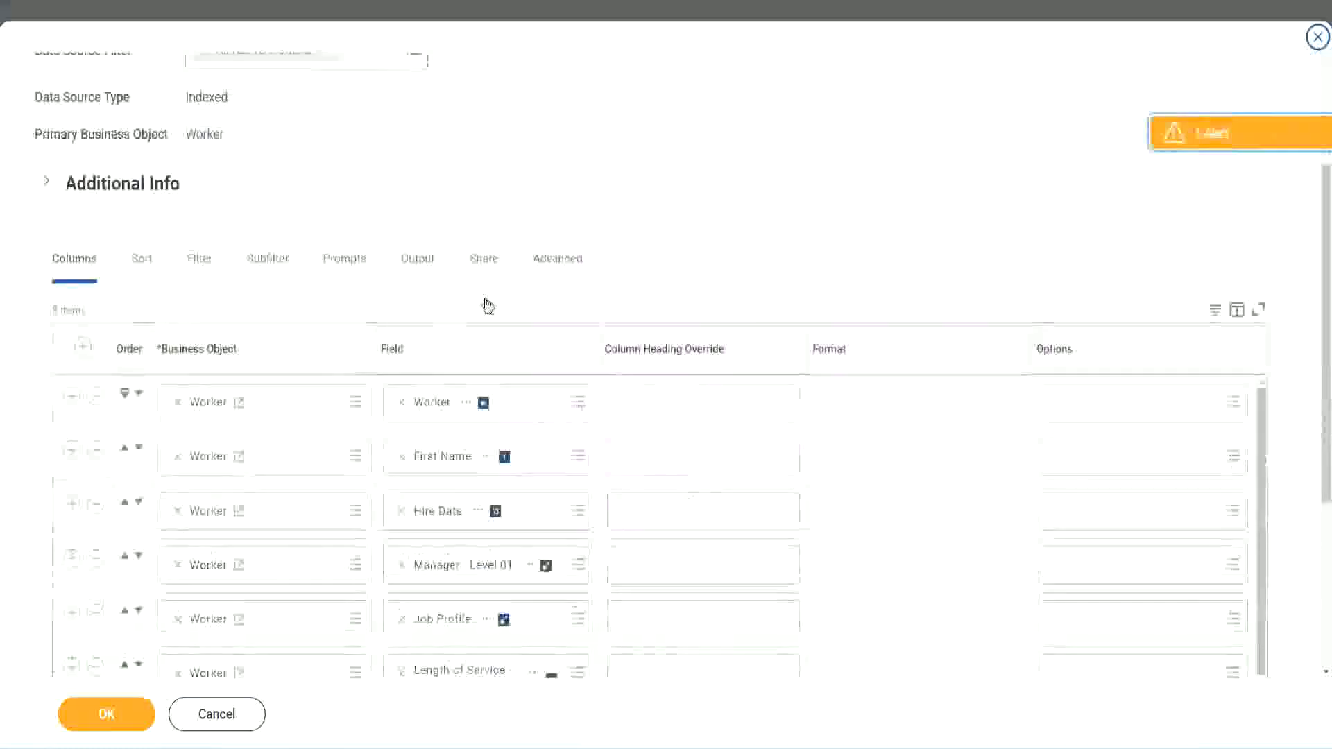
pyautogui.scroll(-2, 487, 306)
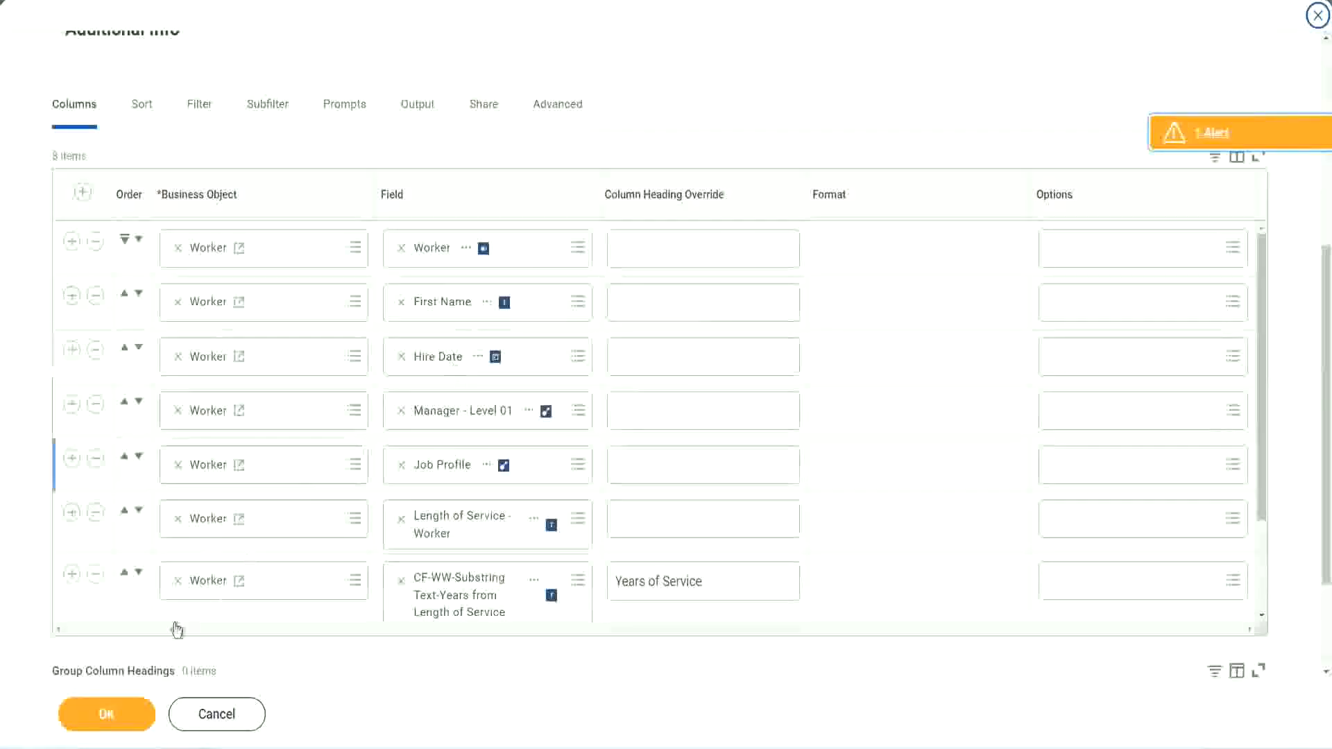
pyautogui.click(72, 576)
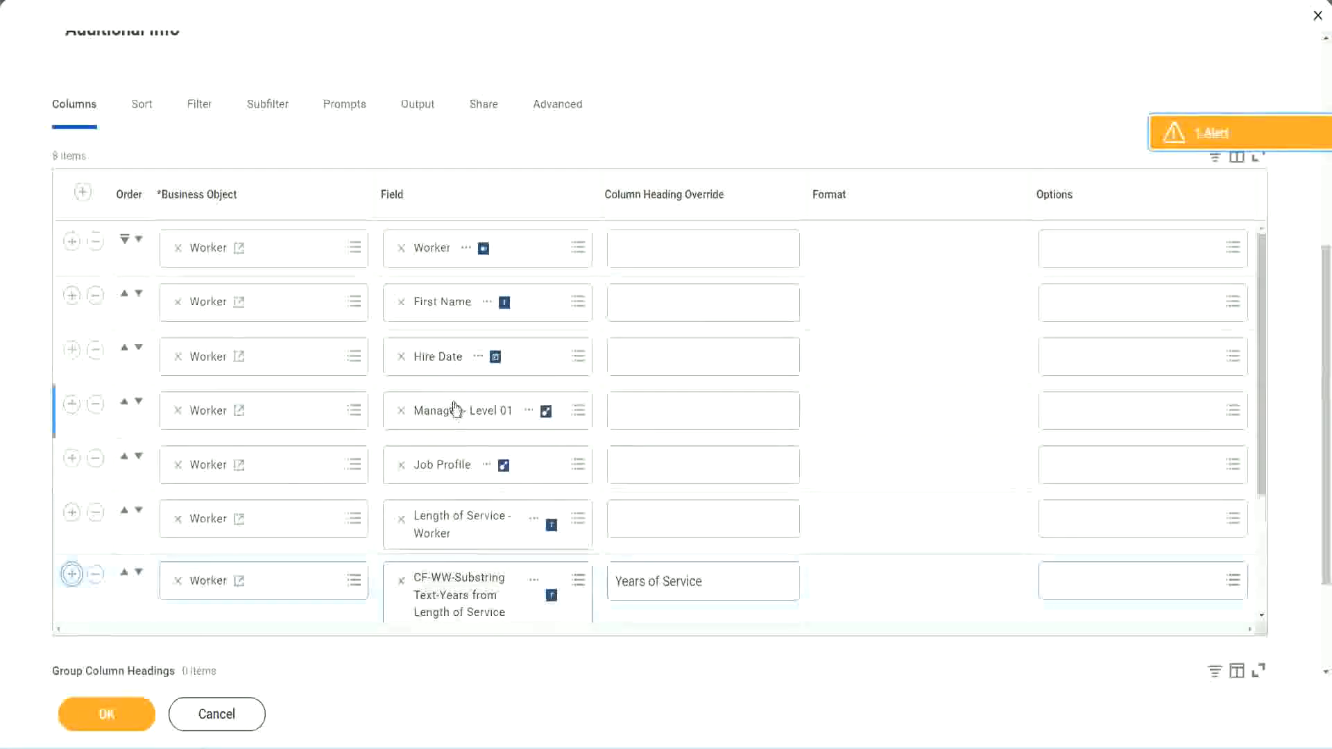
pyautogui.scroll(-2, 622, 450)
pyautogui.scroll(-2, 458, 486)
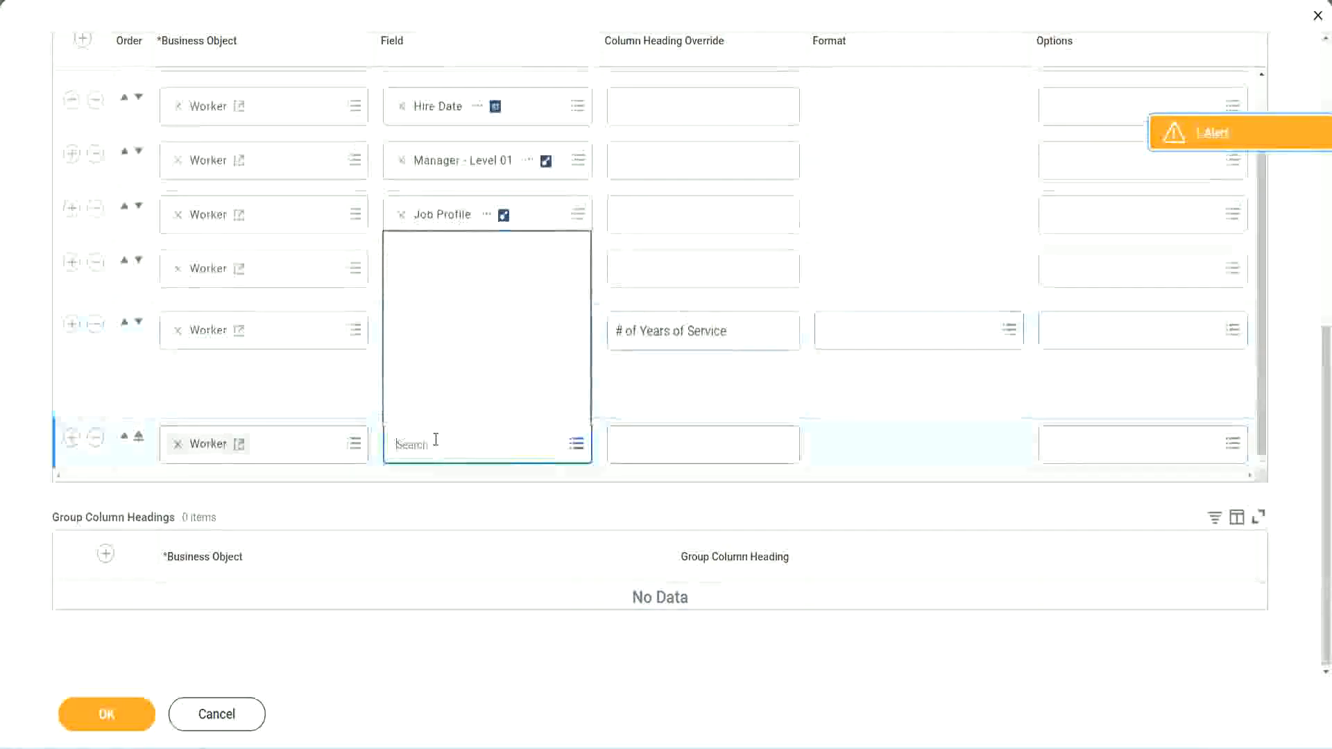
pyautogui.write('Experience Bands from Years of Service')
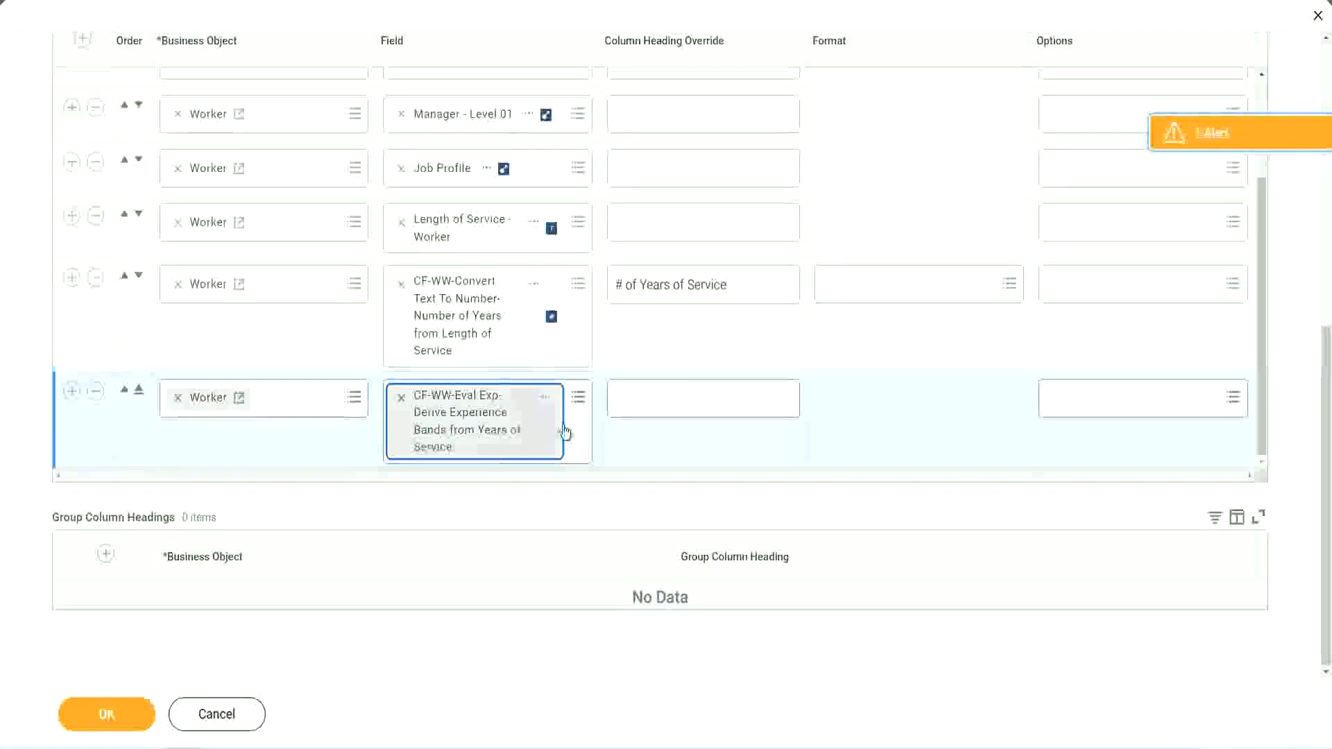
# Set the new column's heading override to Experience Bands and save the report changes
pyautogui.click(678, 399)
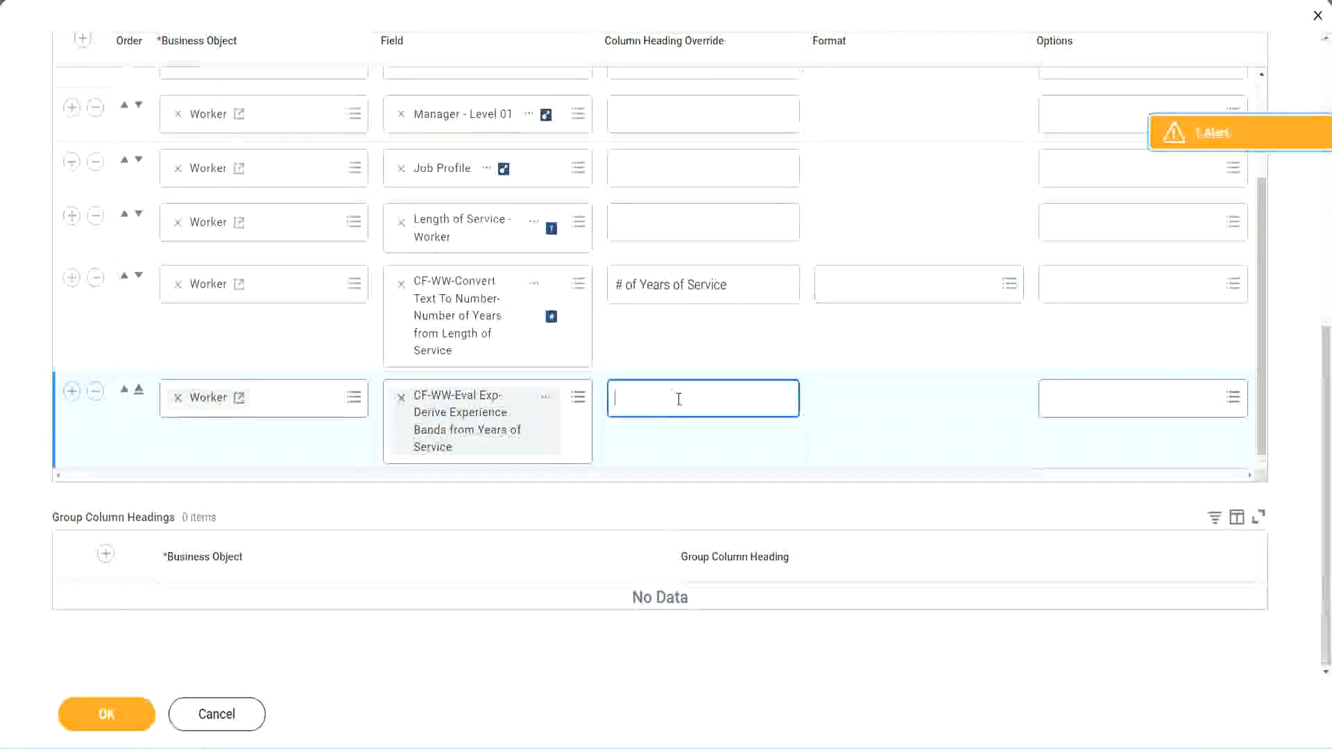
pyautogui.write('E')
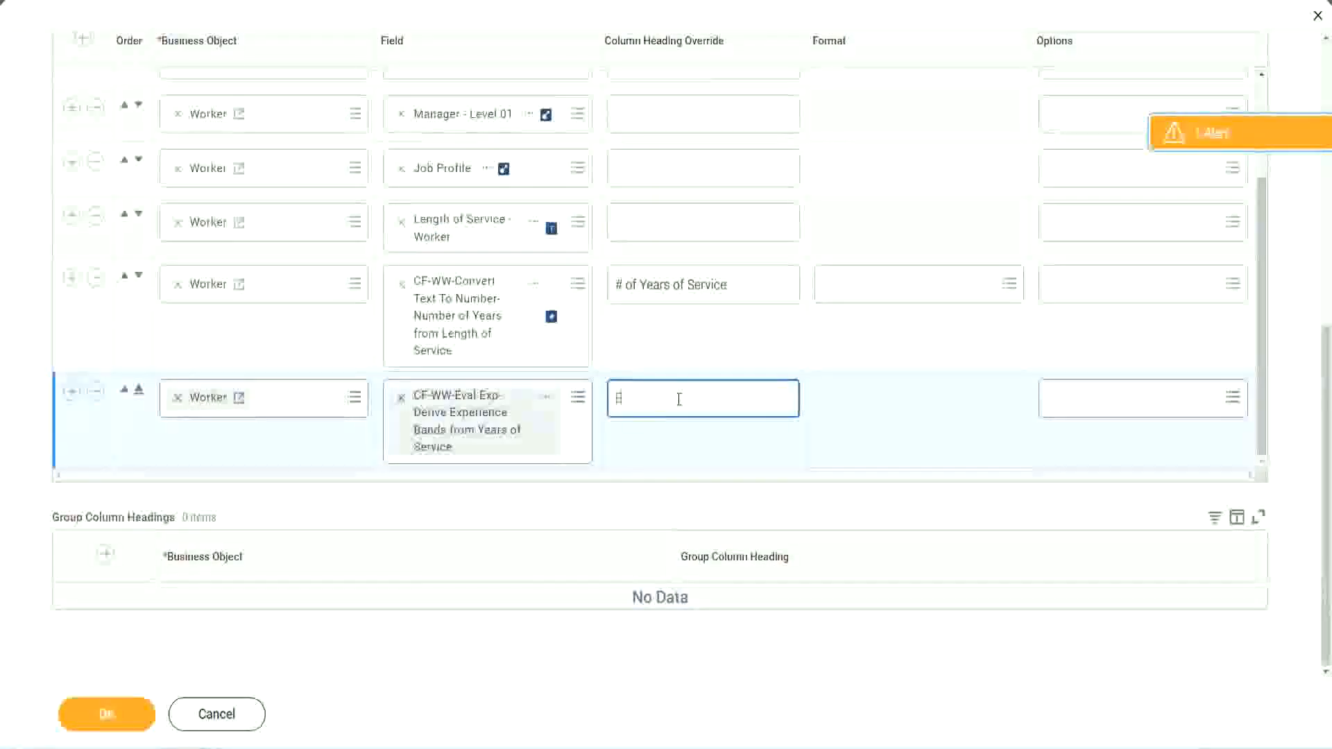
pyautogui.write('xperience Bands')
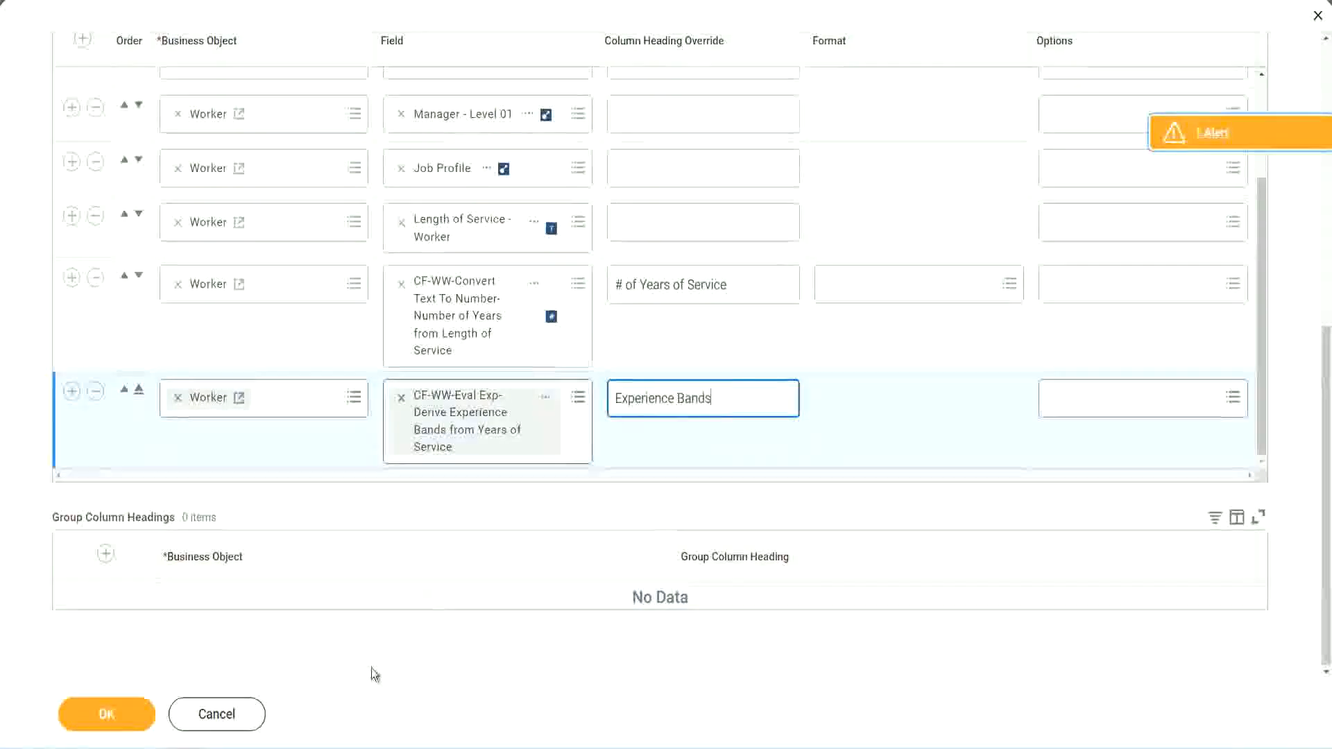
pyautogui.click(126, 715)
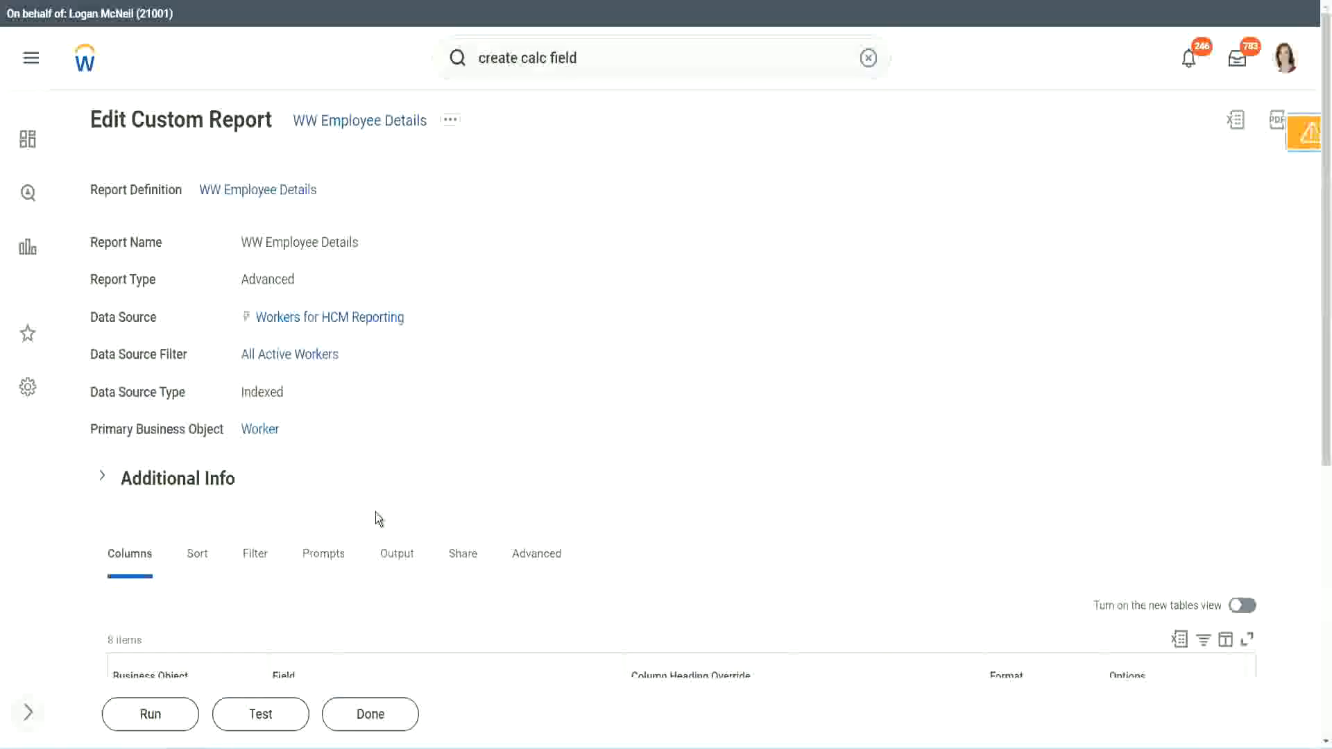
# Run the WW Employee Details report with all prompts left blank and view the years of service and Experience Bands columns
pyautogui.scroll(-4, 415, 469)
pyautogui.click(154, 714)
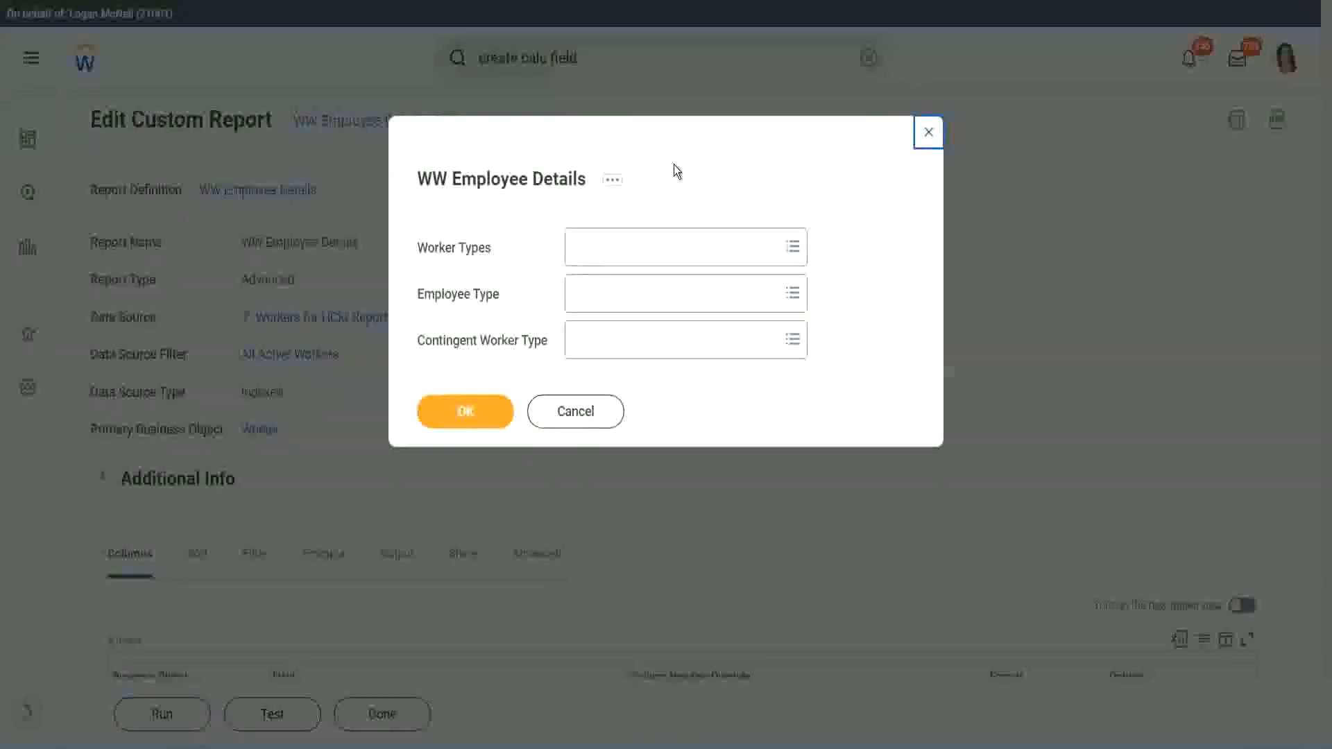
pyautogui.click(461, 410)
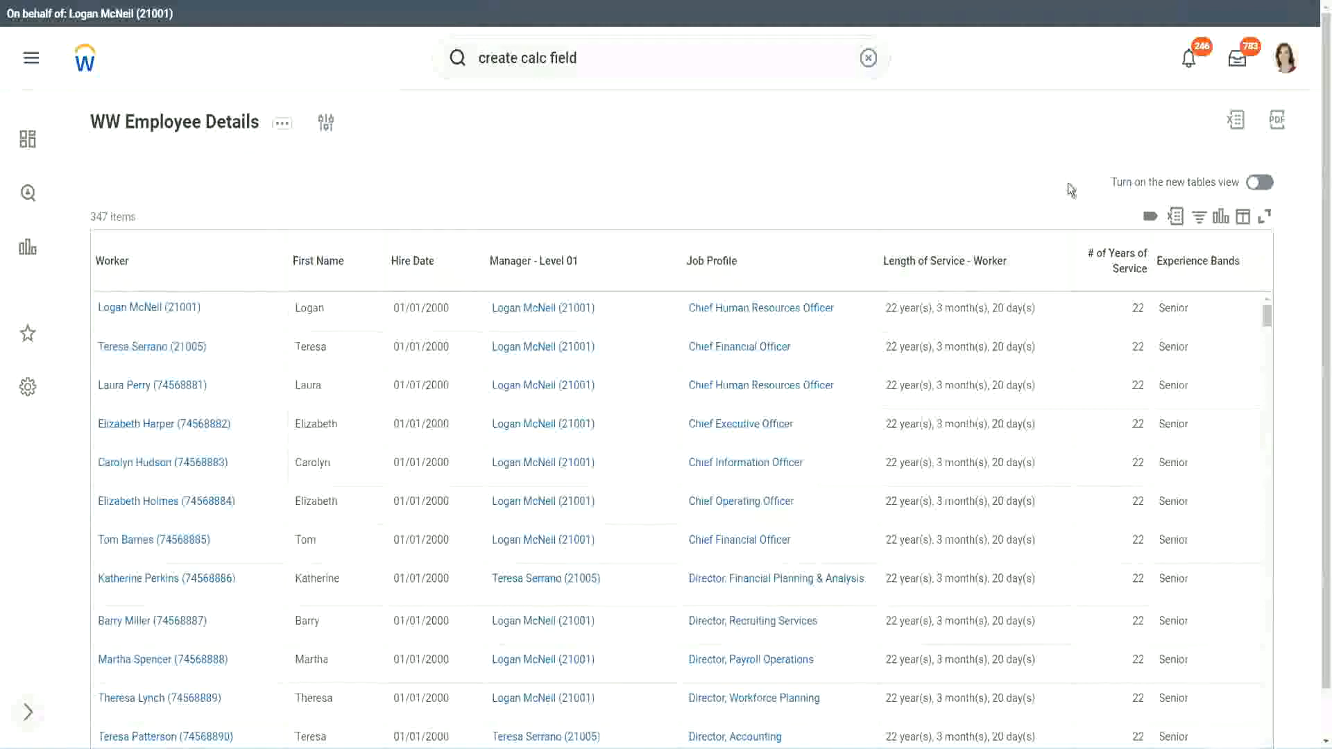
pyautogui.scroll(-1, 1109, 229)
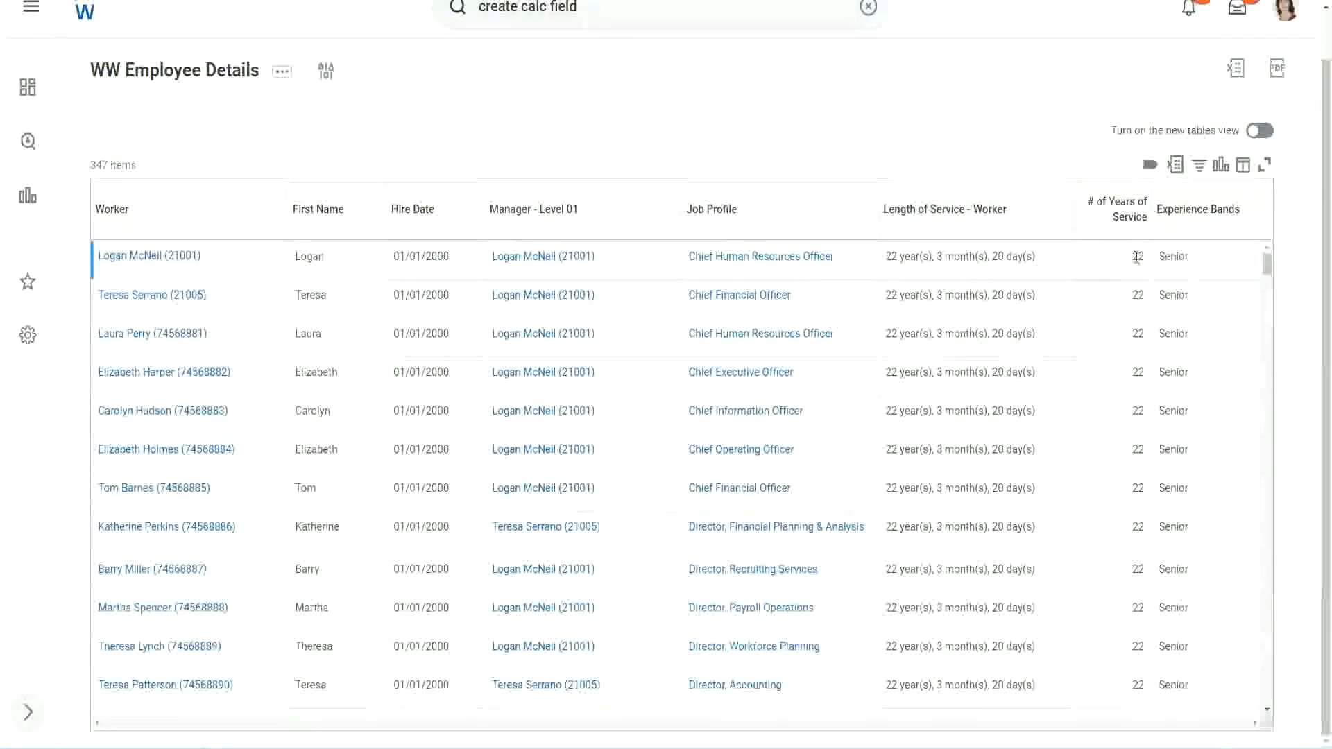
# Check the first worker's years of service against the 16 - 30 years Senior band defined in the Notepad++ notes
pyautogui.doubleClick(1138, 256)
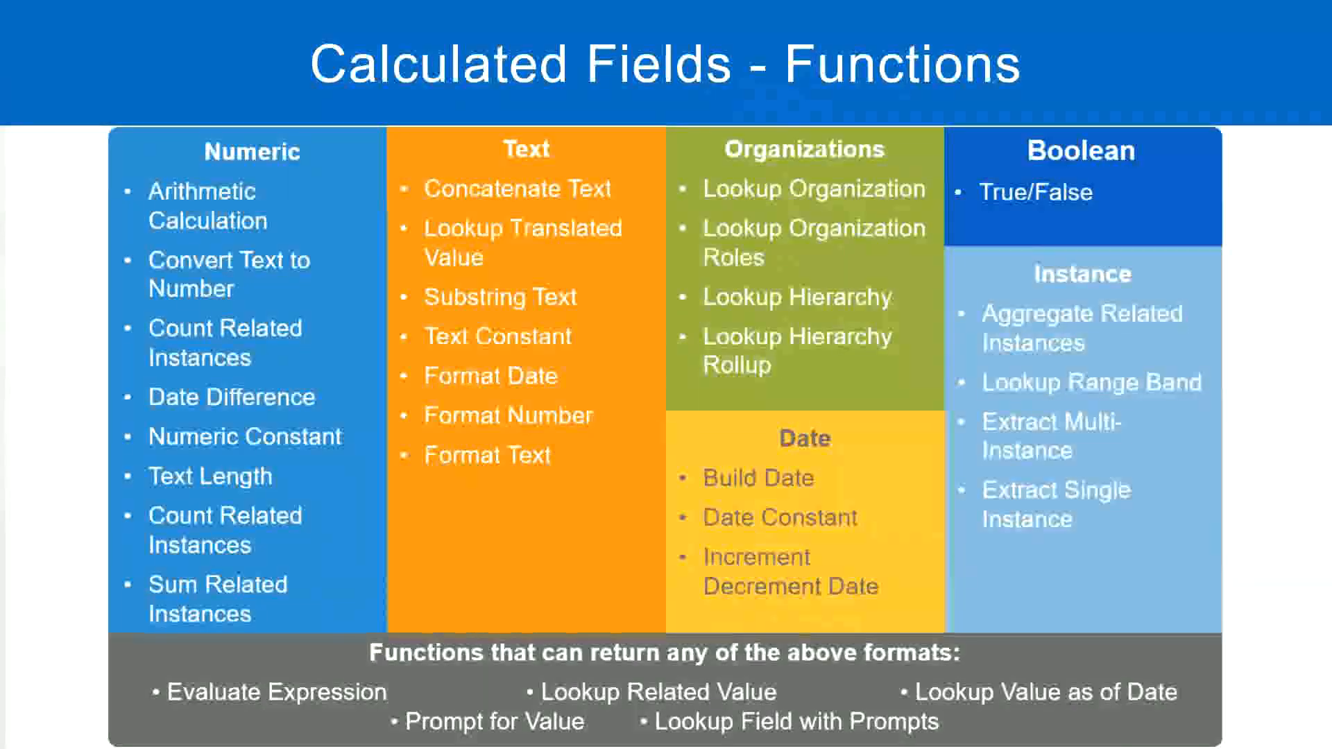
pyautogui.hotkey('alt', 'Tab')
pyautogui.click(339, 242)
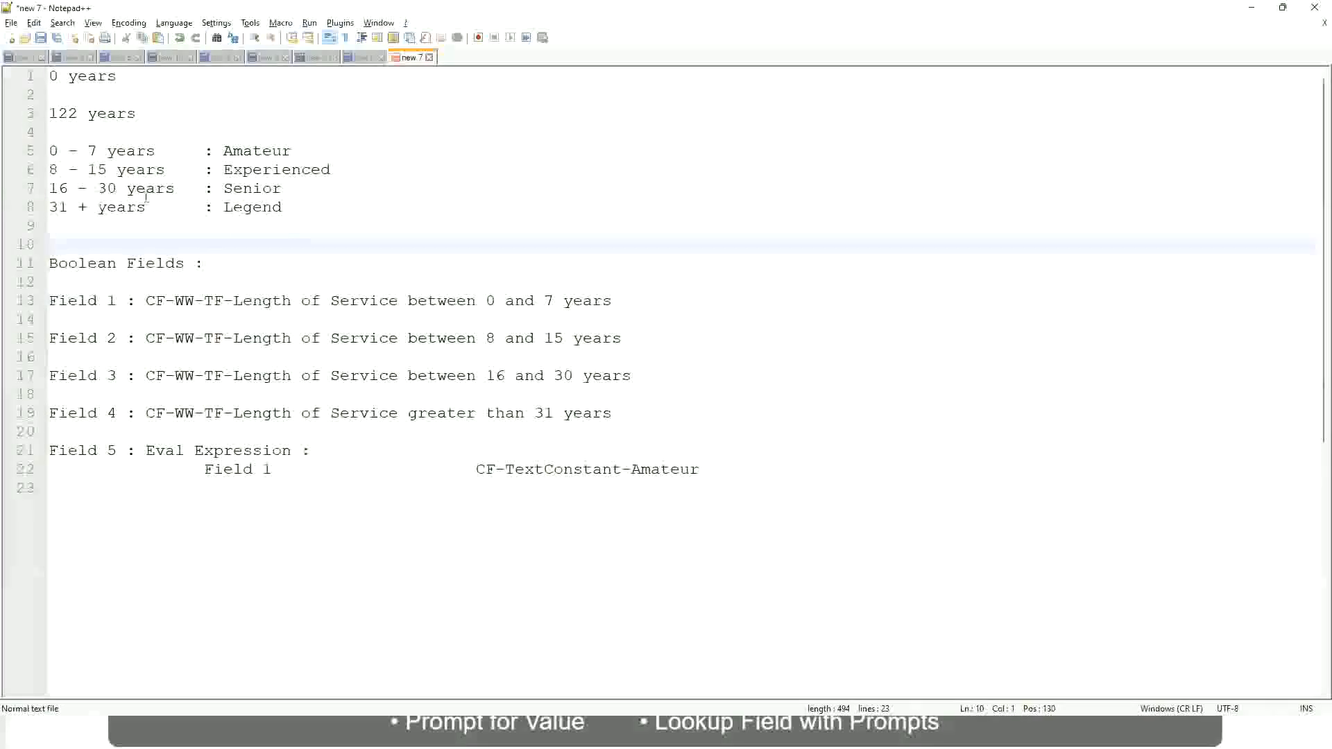
pyautogui.click(237, 186)
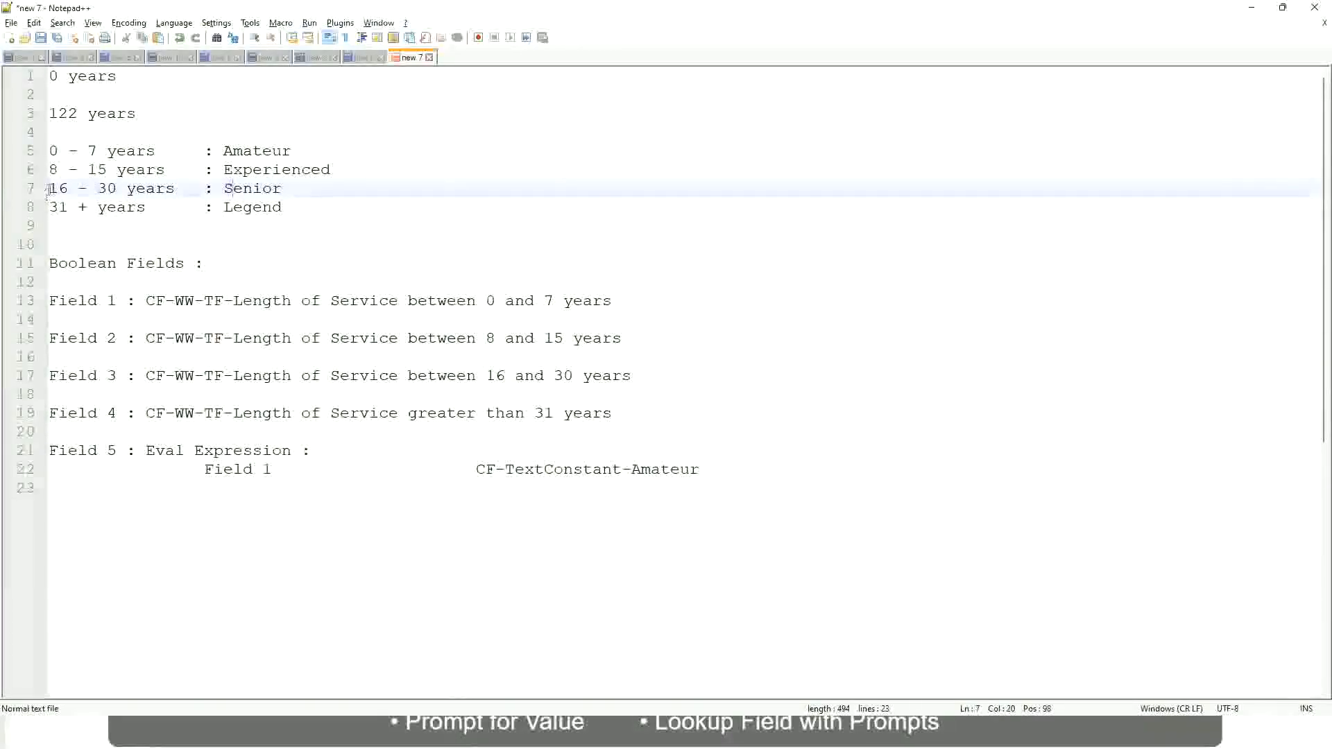
pyautogui.moveTo(48, 189); pyautogui.dragTo(127, 189)
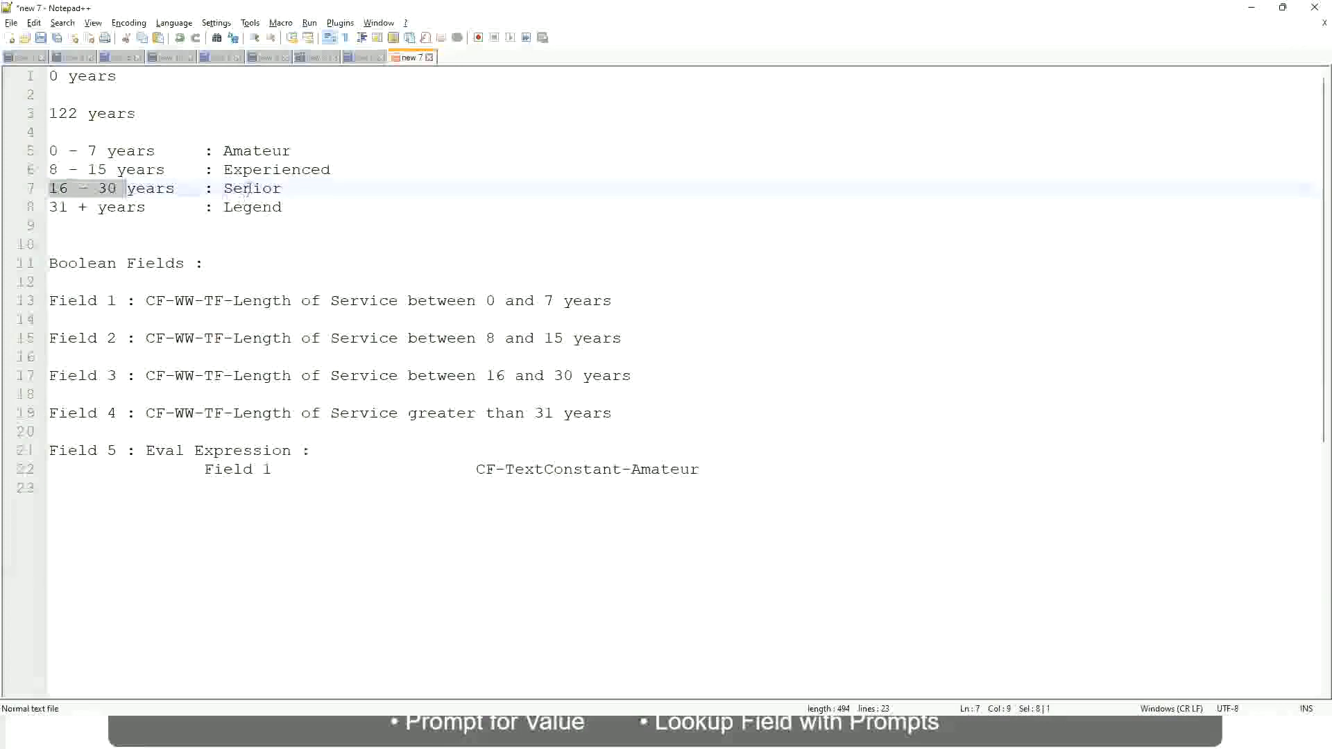
pyautogui.doubleClick(248, 189)
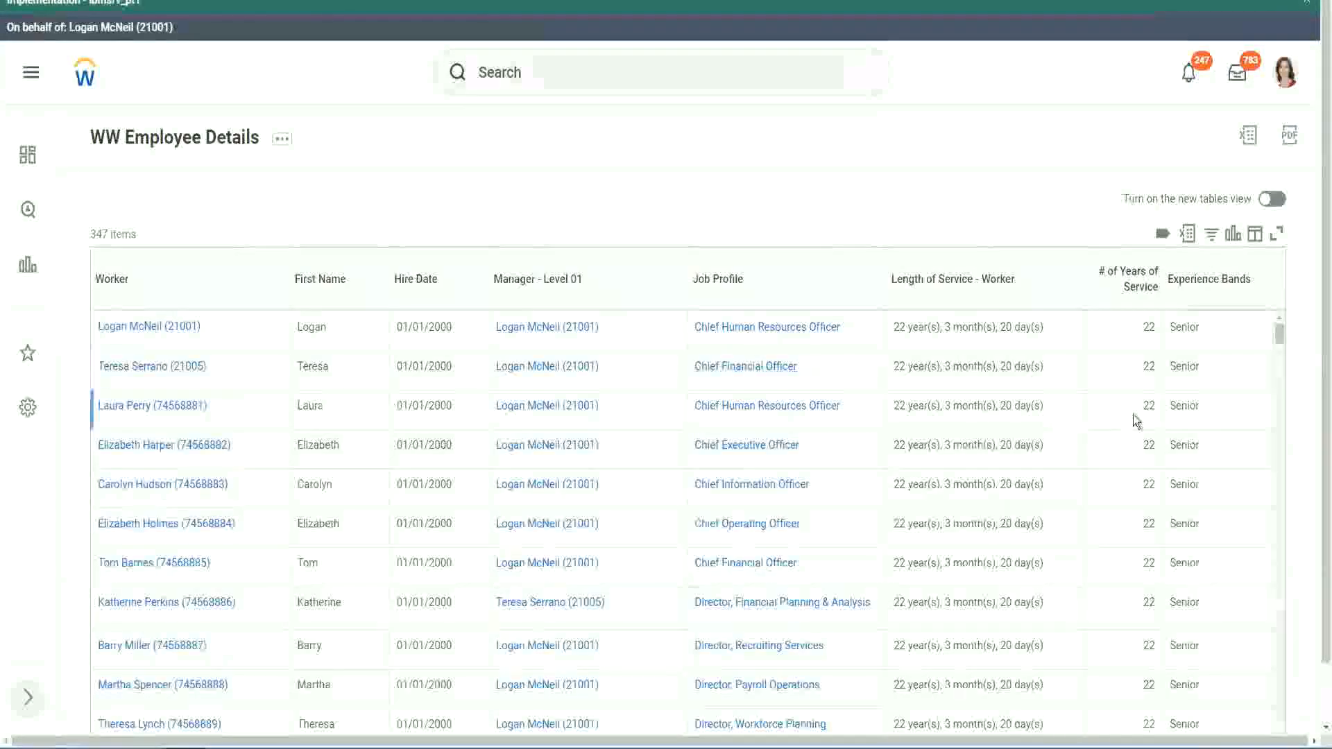
# Switch back to the Workday report and examine the years of service and Experience Bands values down the rows
pyautogui.scroll(-3, 1145, 419)
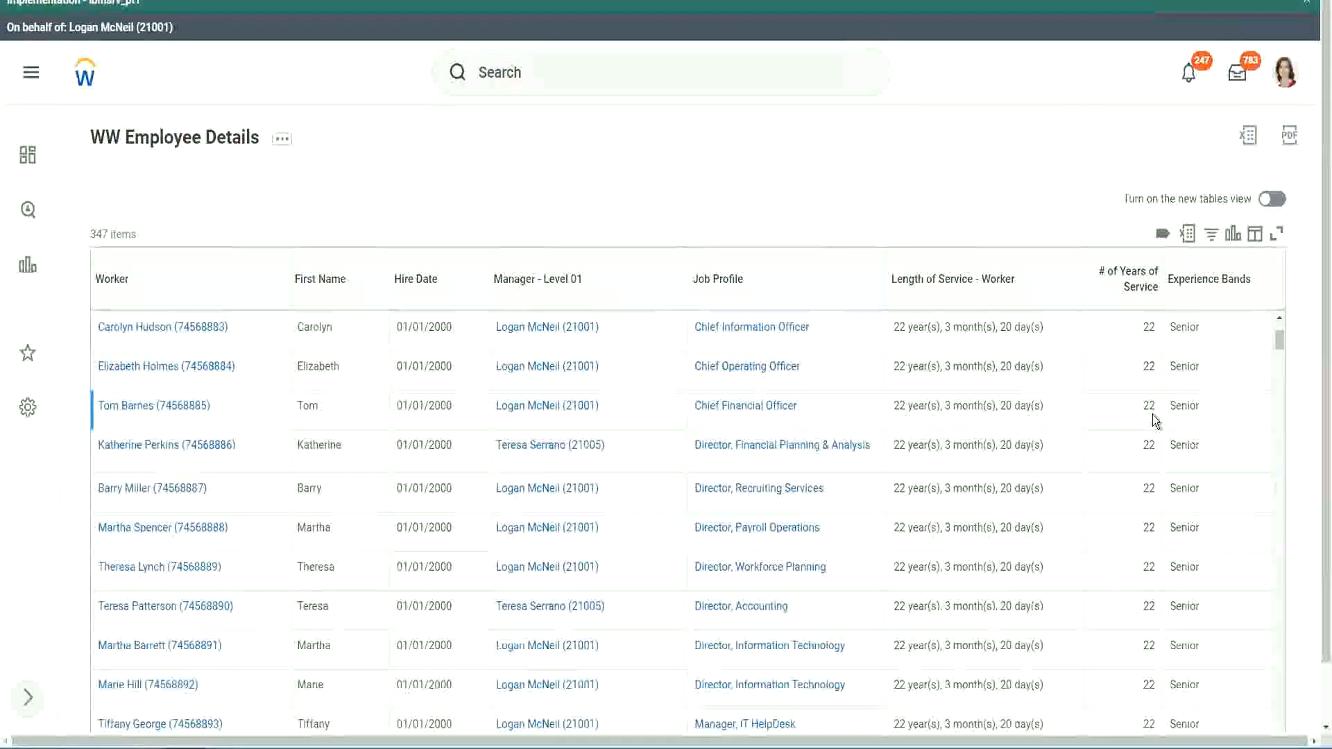
pyautogui.scroll(-8, 1151, 430)
pyautogui.scroll(-8, 1164, 463)
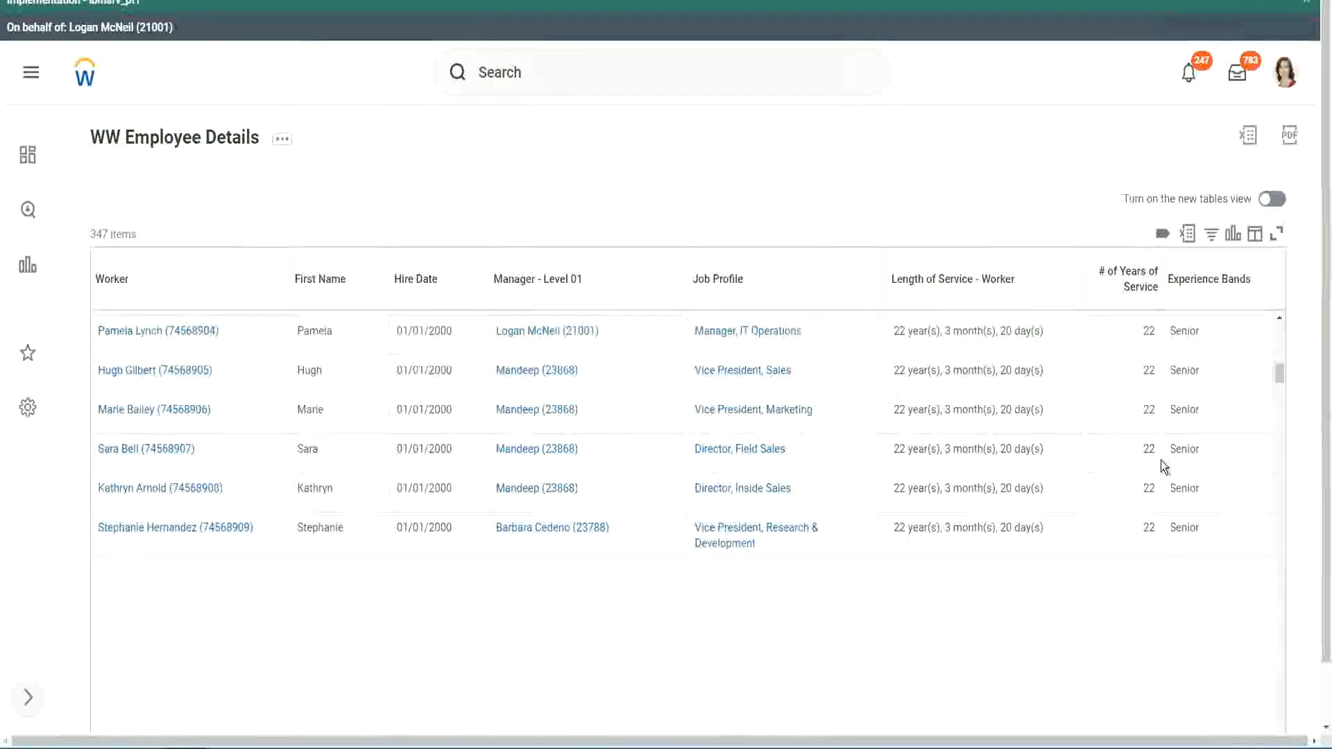
pyautogui.scroll(-3, 1158, 479)
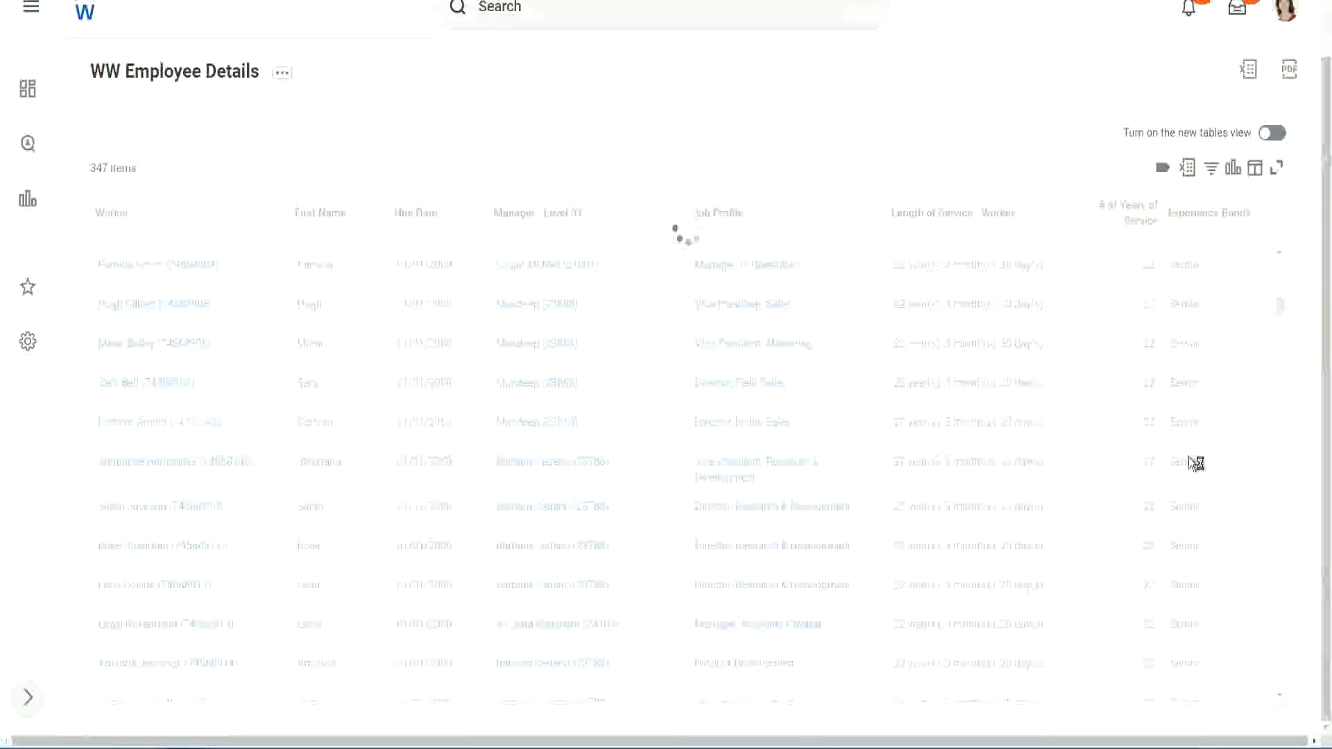
pyautogui.scroll(-5, 1233, 394)
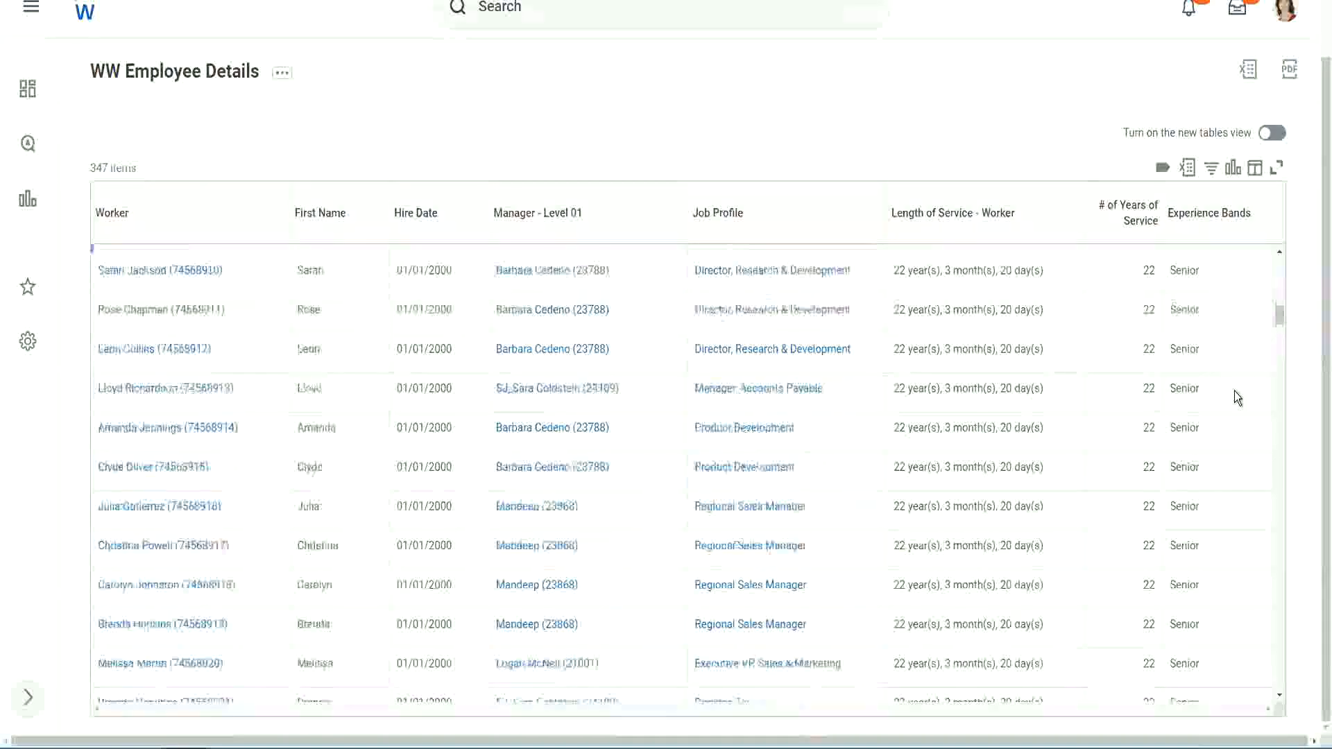
pyautogui.scroll(-3, 1234, 394)
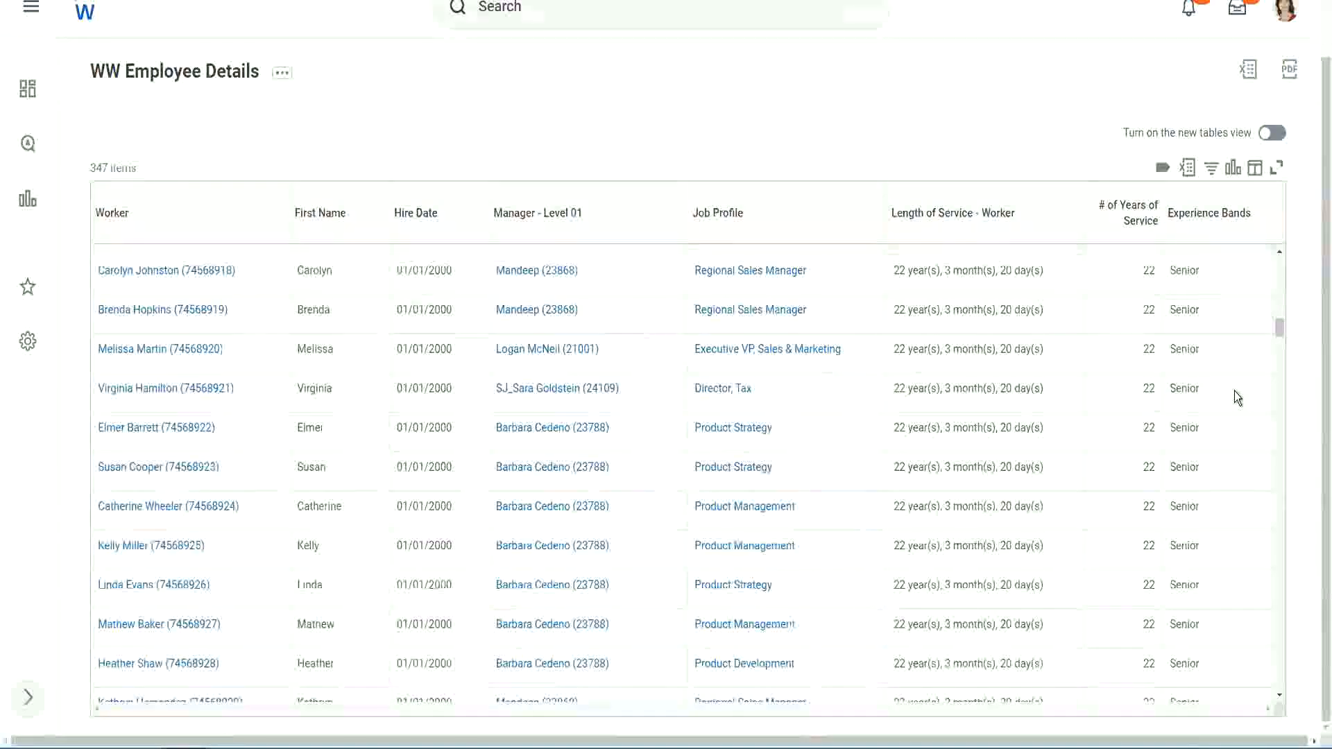
pyautogui.scroll(-8, 1234, 389)
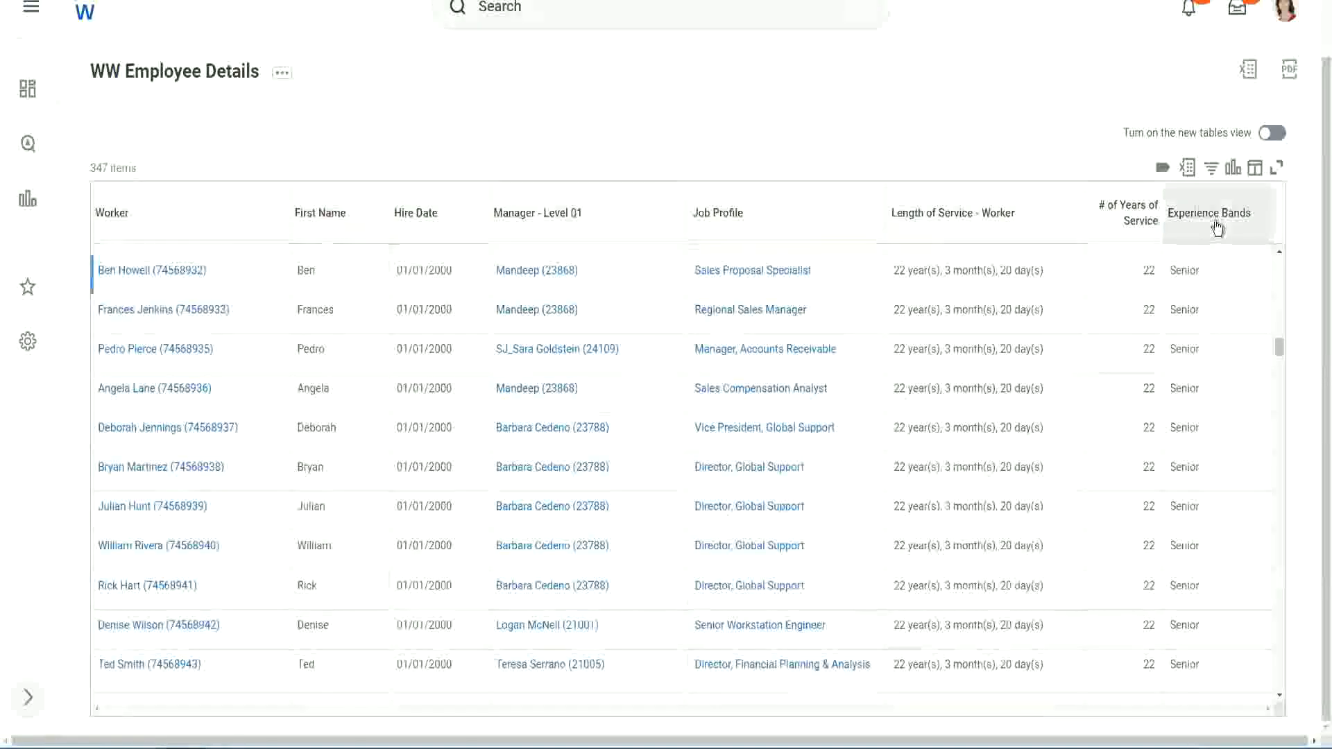
# Filter the Experience Bands column for values containing Amateur
pyautogui.click(1217, 227)
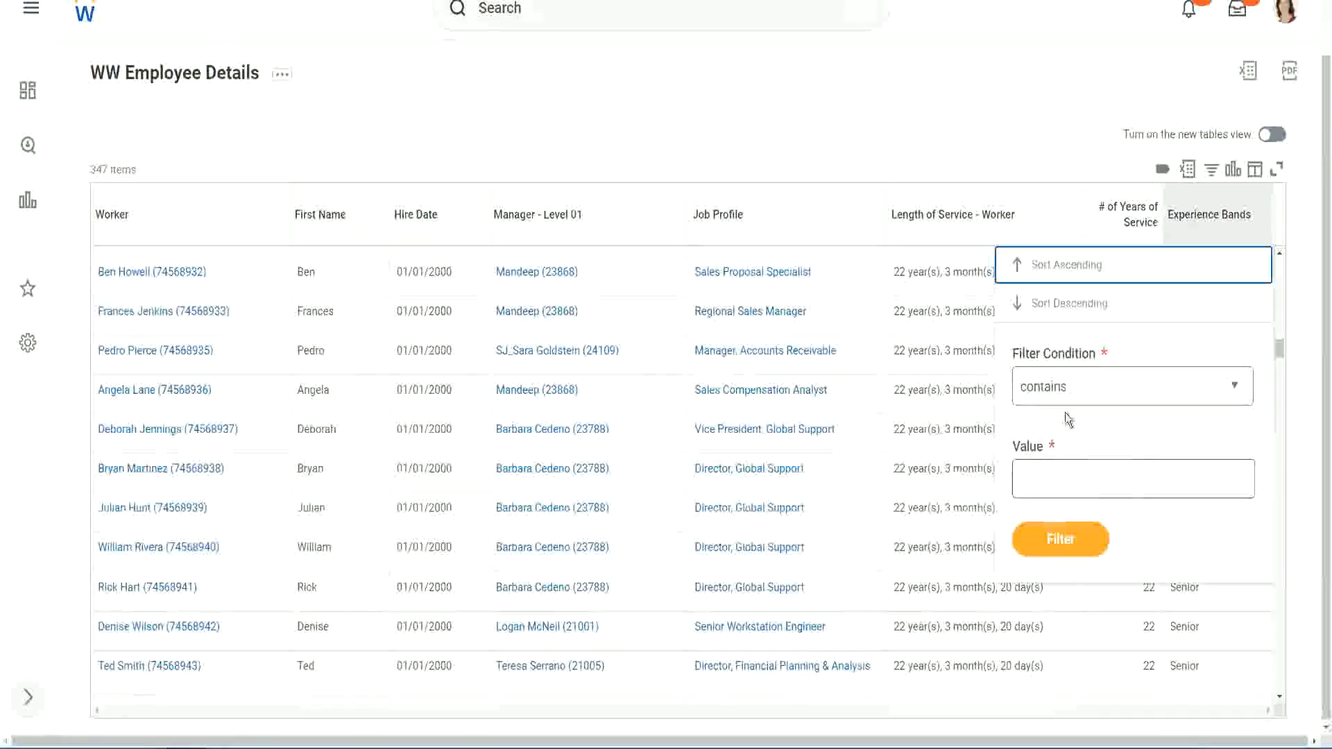
pyautogui.click(1056, 468)
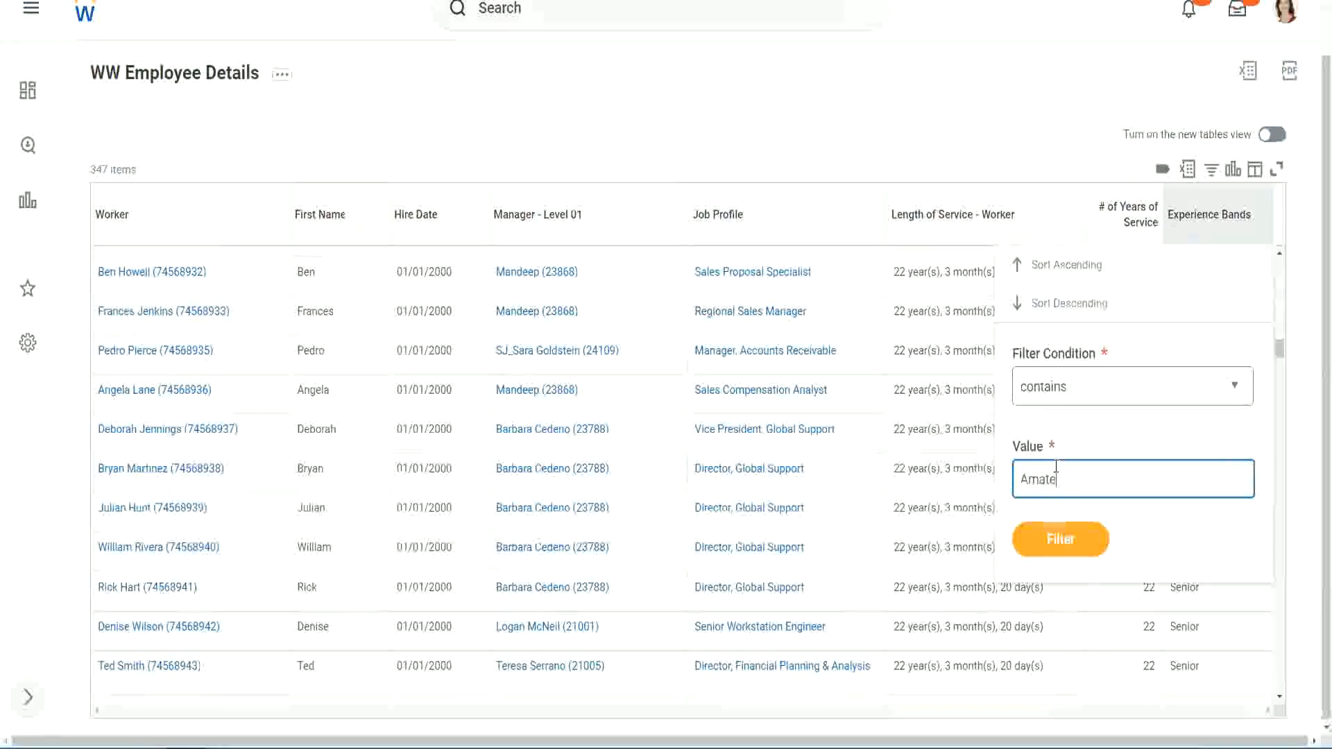
pyautogui.click(1047, 546)
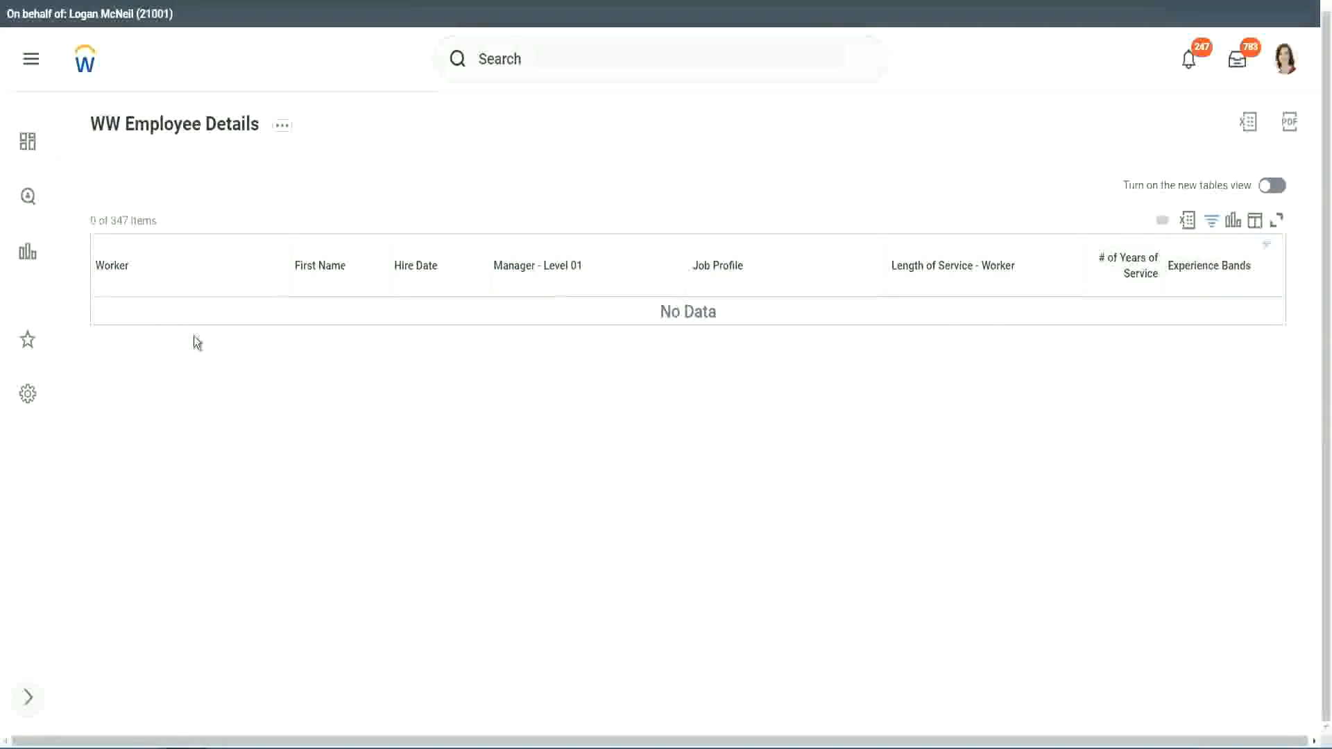
# Change the Experience Bands filter value to Legend and apply it
pyautogui.click(1204, 268)
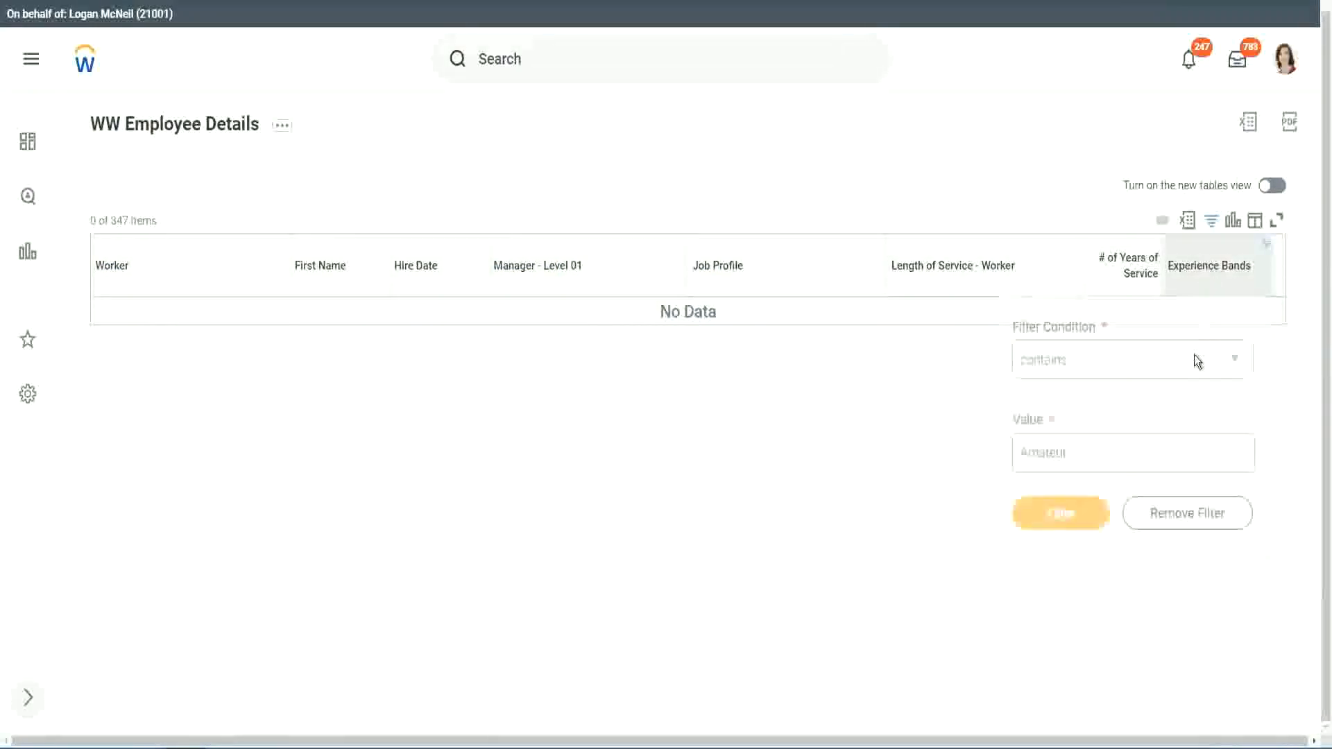
pyautogui.click(1076, 450)
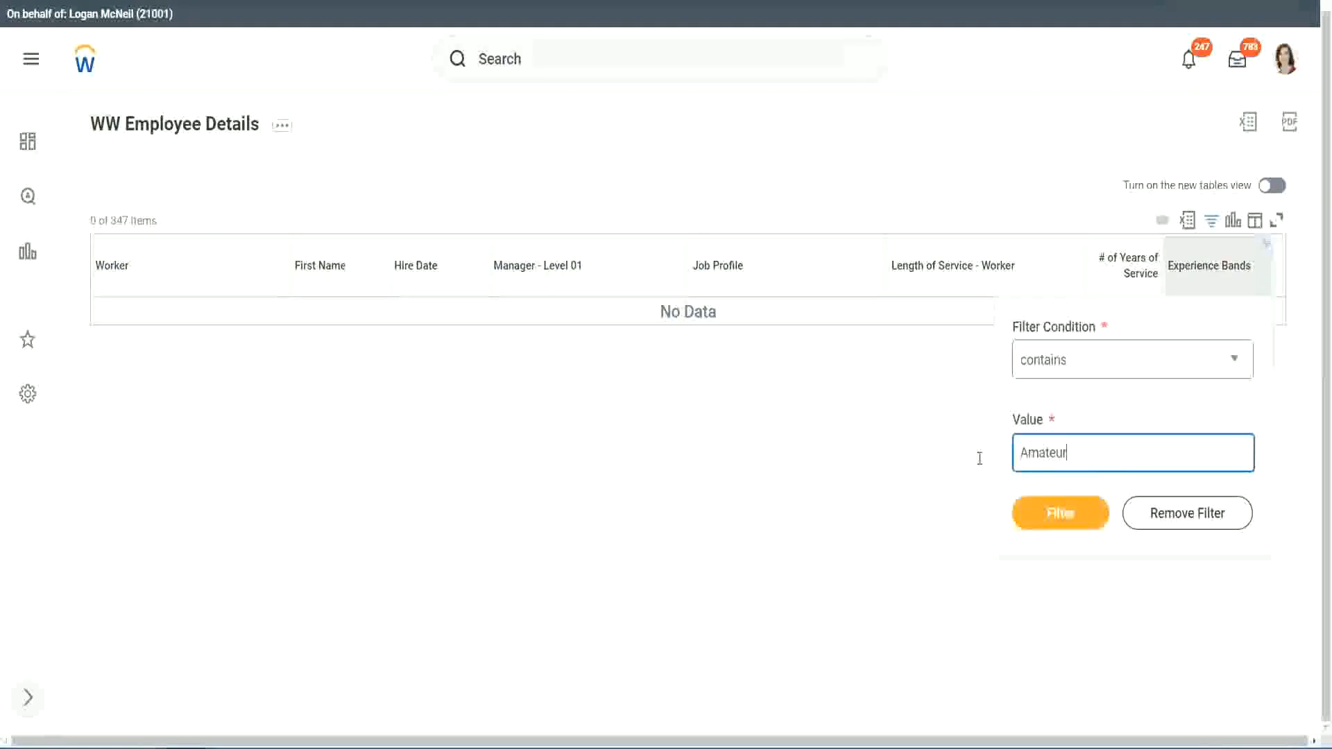
pyautogui.moveTo(980, 457); pyautogui.dragTo(951, 455)
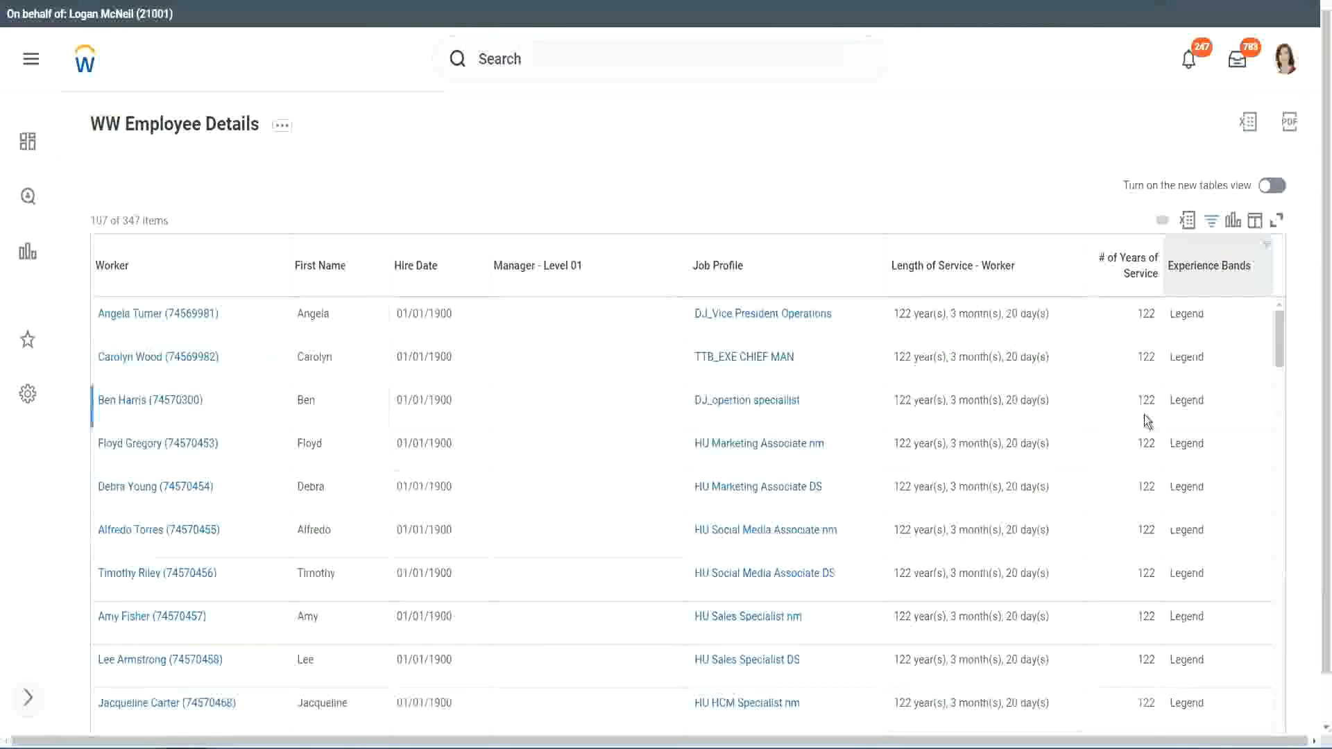
# Examine the hire dates and years of service of the Legend rows through to the end of the filtered list
pyautogui.scroll(-20, 1145, 415)
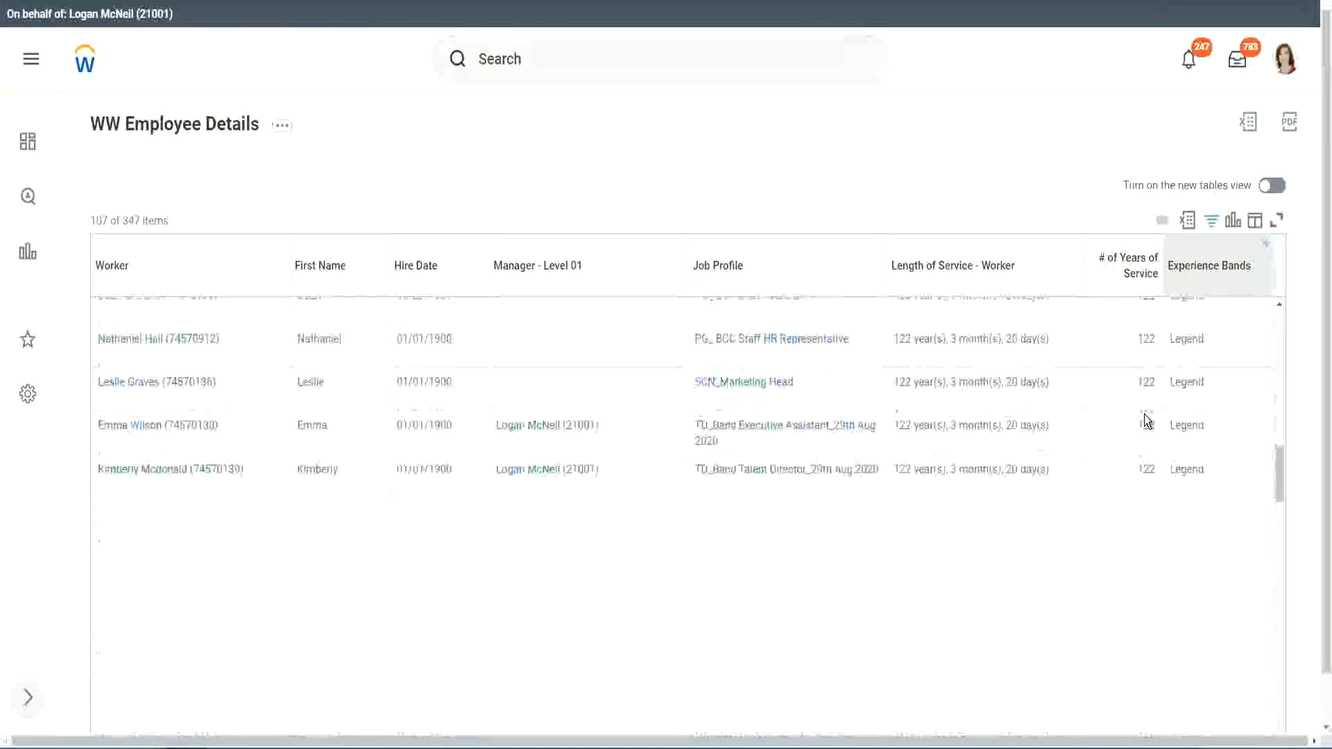
pyautogui.scroll(-3, 1143, 416)
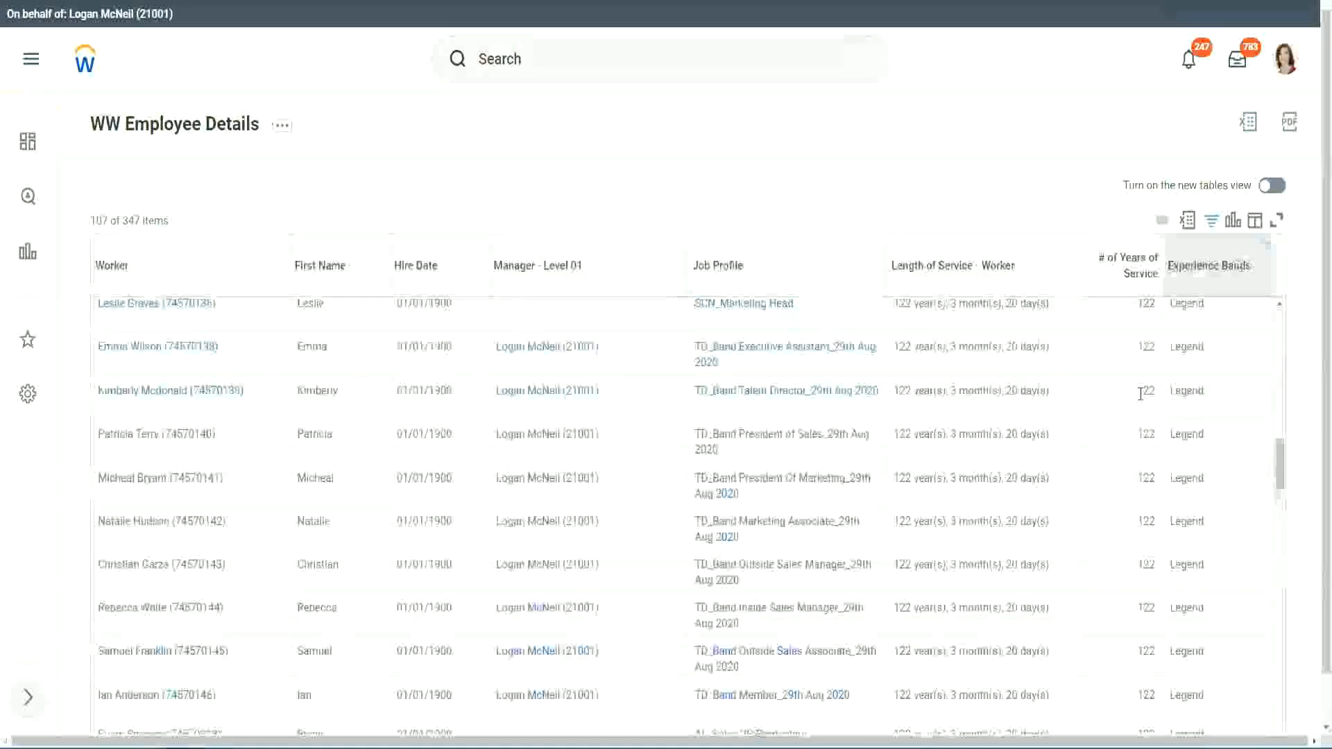
pyautogui.scroll(-20, 1141, 395)
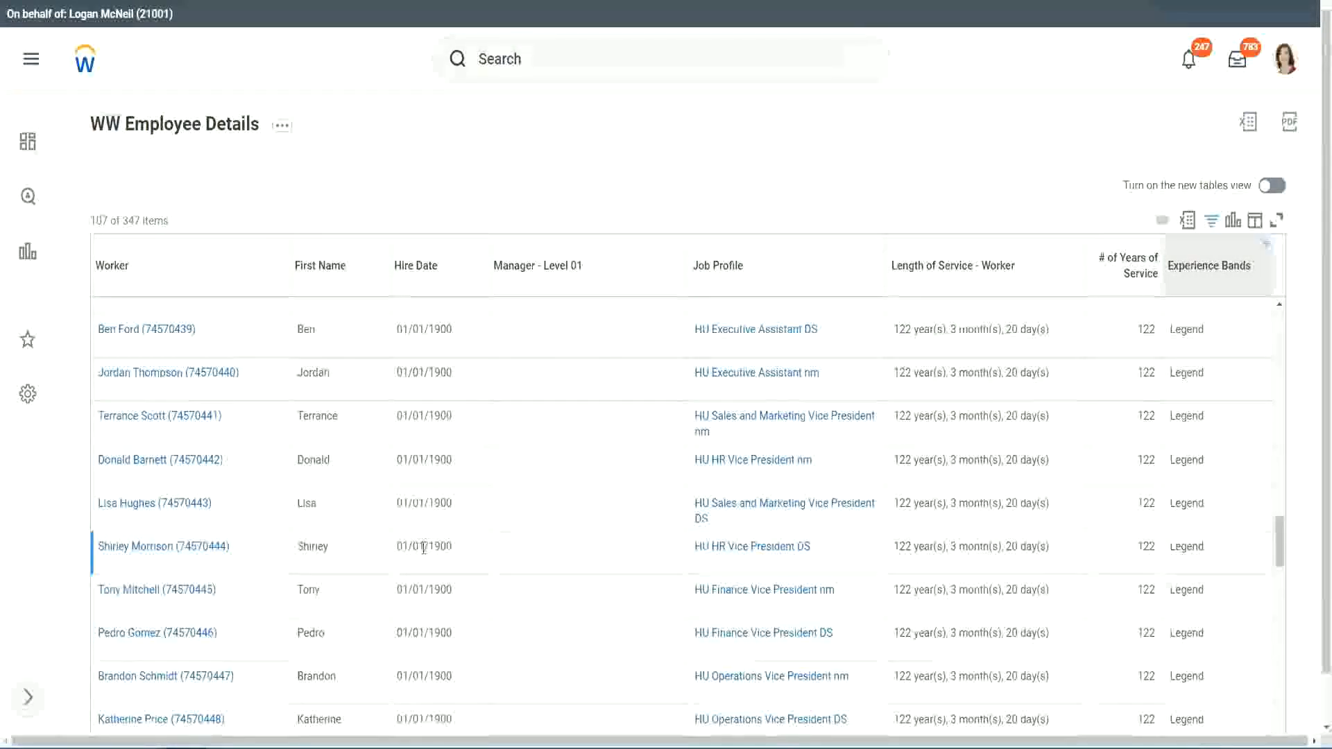
pyautogui.doubleClick(432, 544)
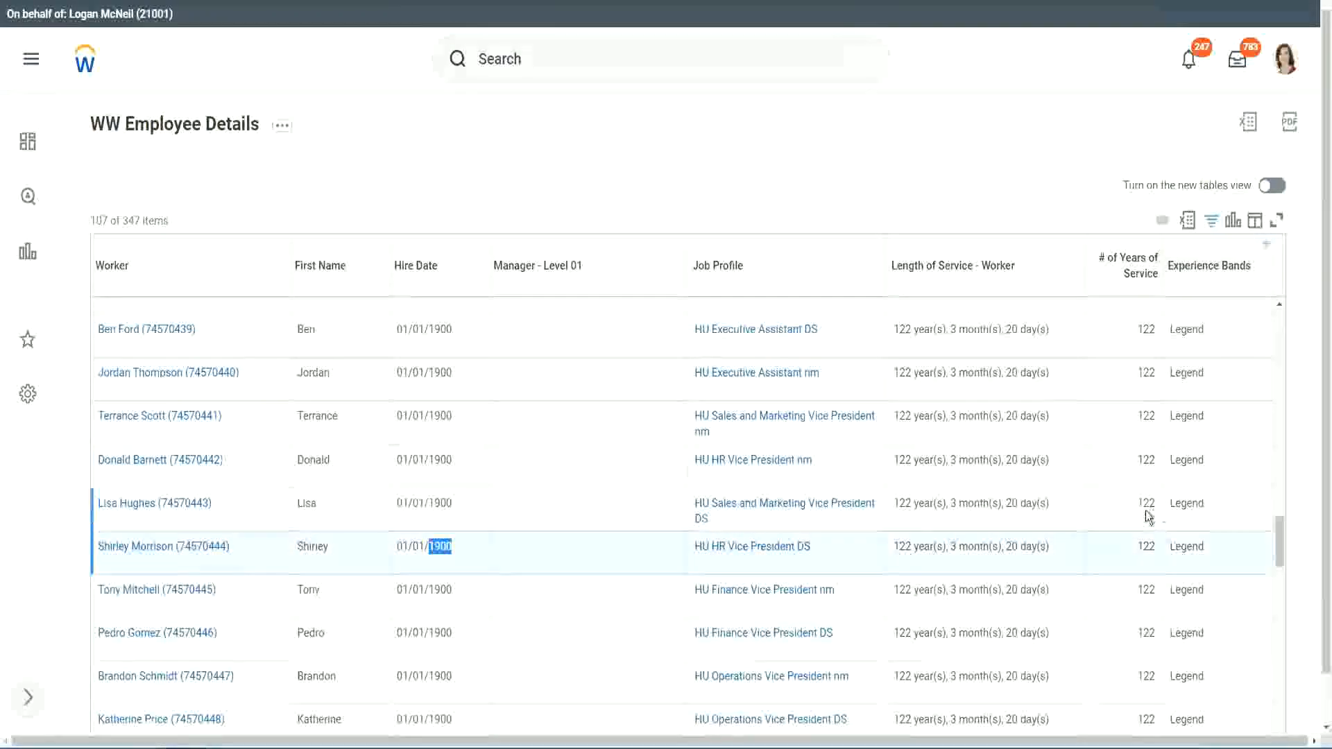
pyautogui.scroll(-2, 1137, 517)
pyautogui.scroll(-5, 1132, 522)
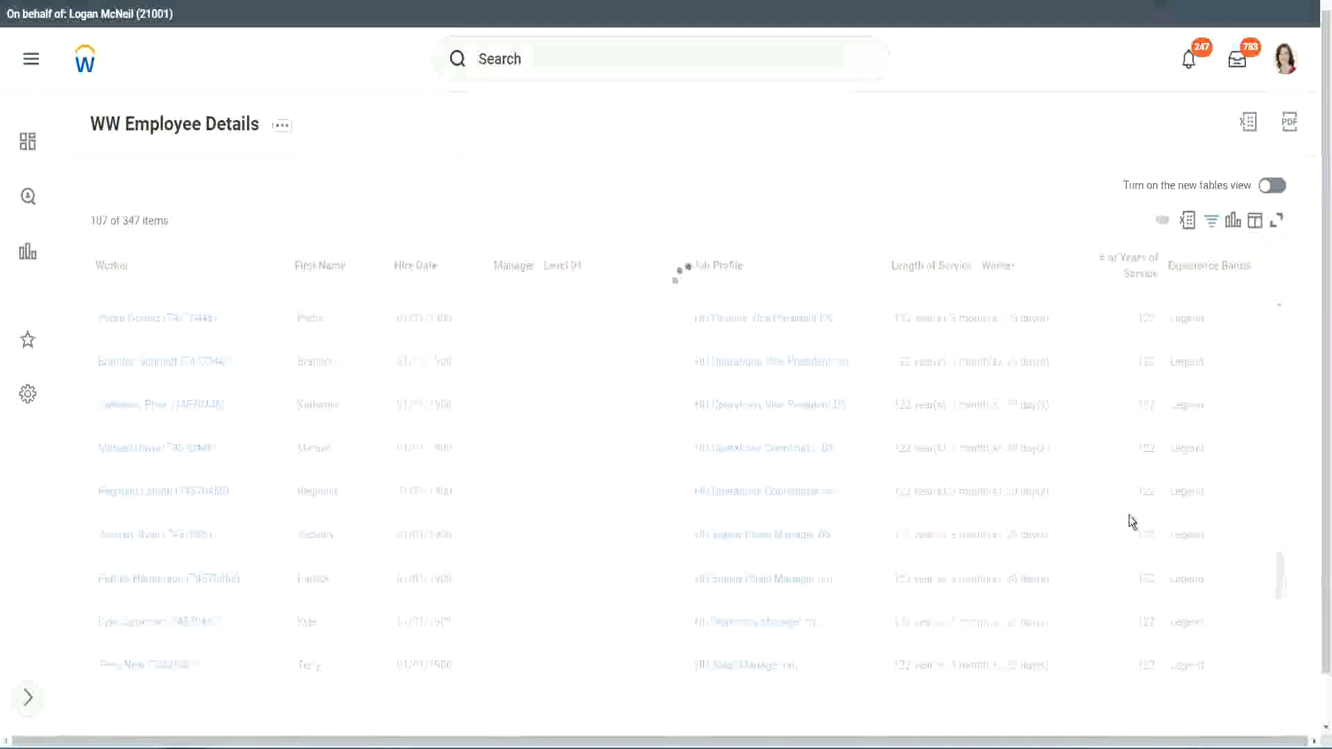
pyautogui.scroll(-10, 1130, 515)
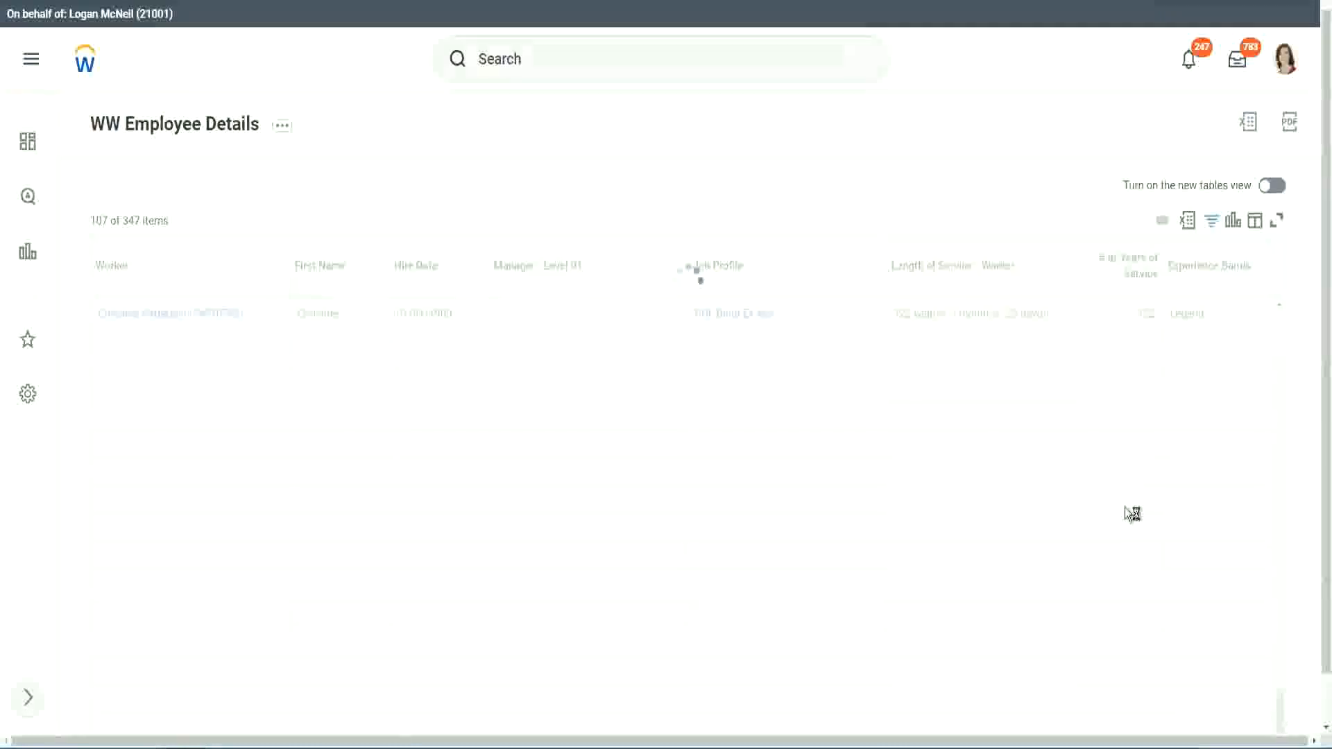
pyautogui.scroll(-6, 1109, 457)
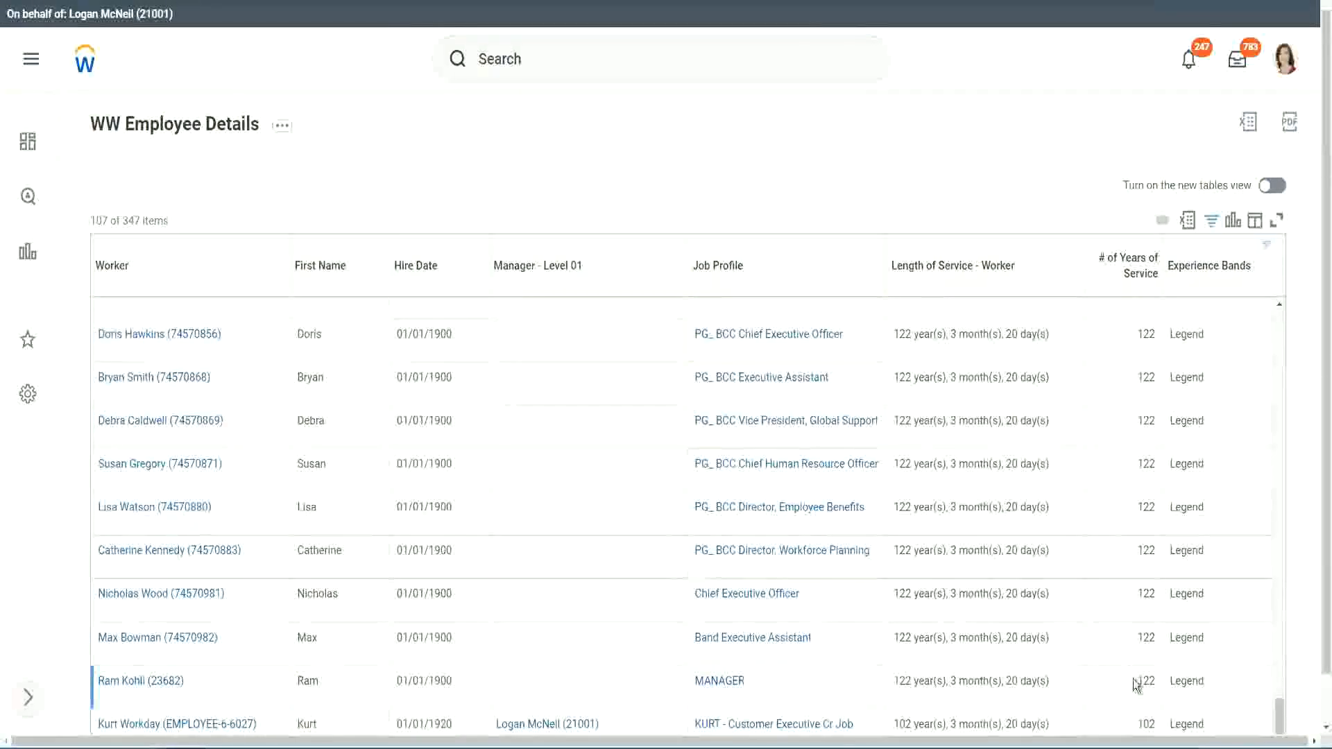
pyautogui.doubleClick(1144, 721)
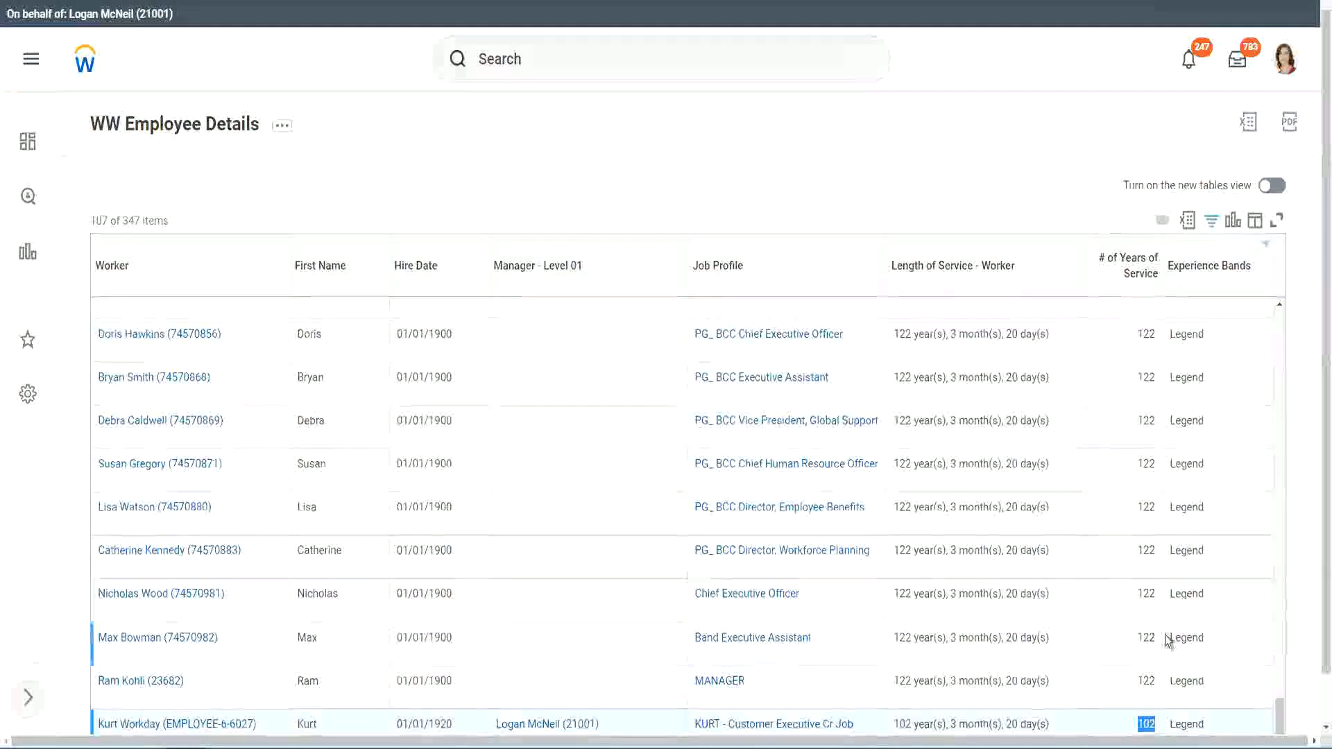
pyautogui.moveTo(1145, 593); pyautogui.dragTo(1156, 594)
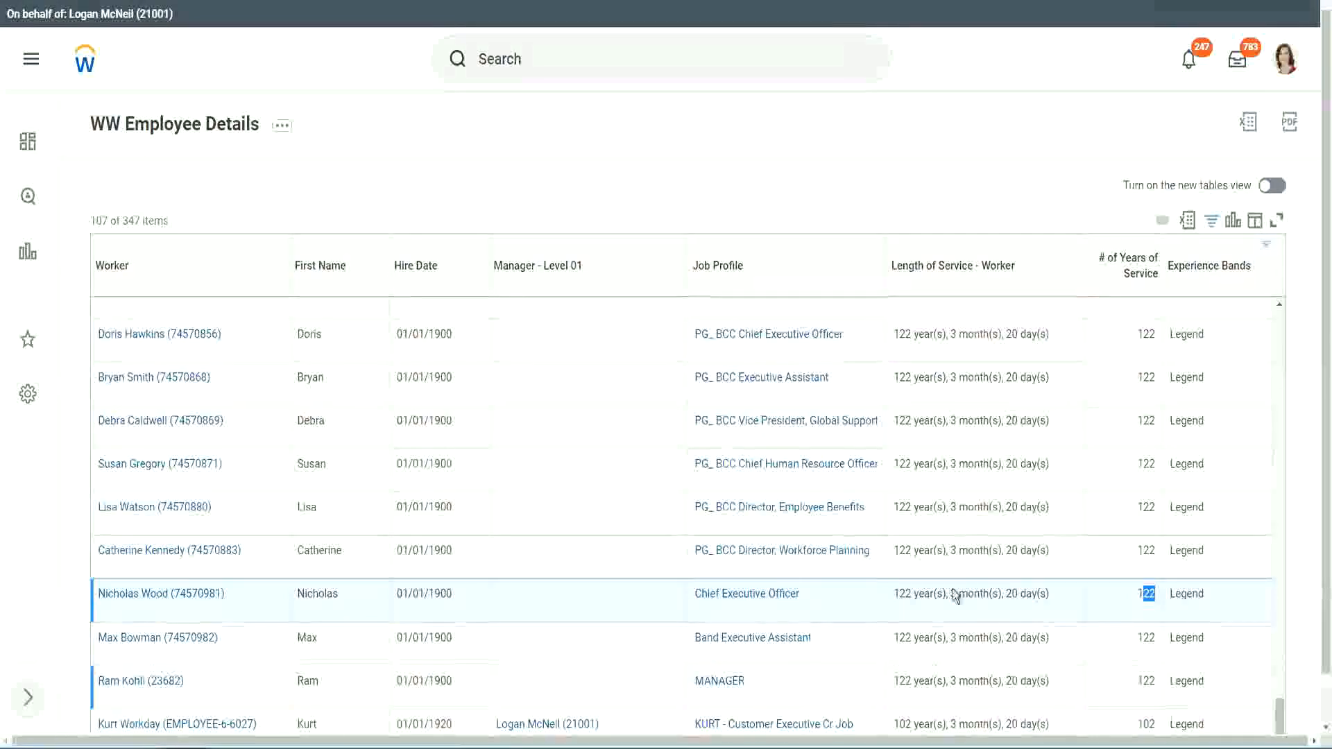
pyautogui.click(1119, 553)
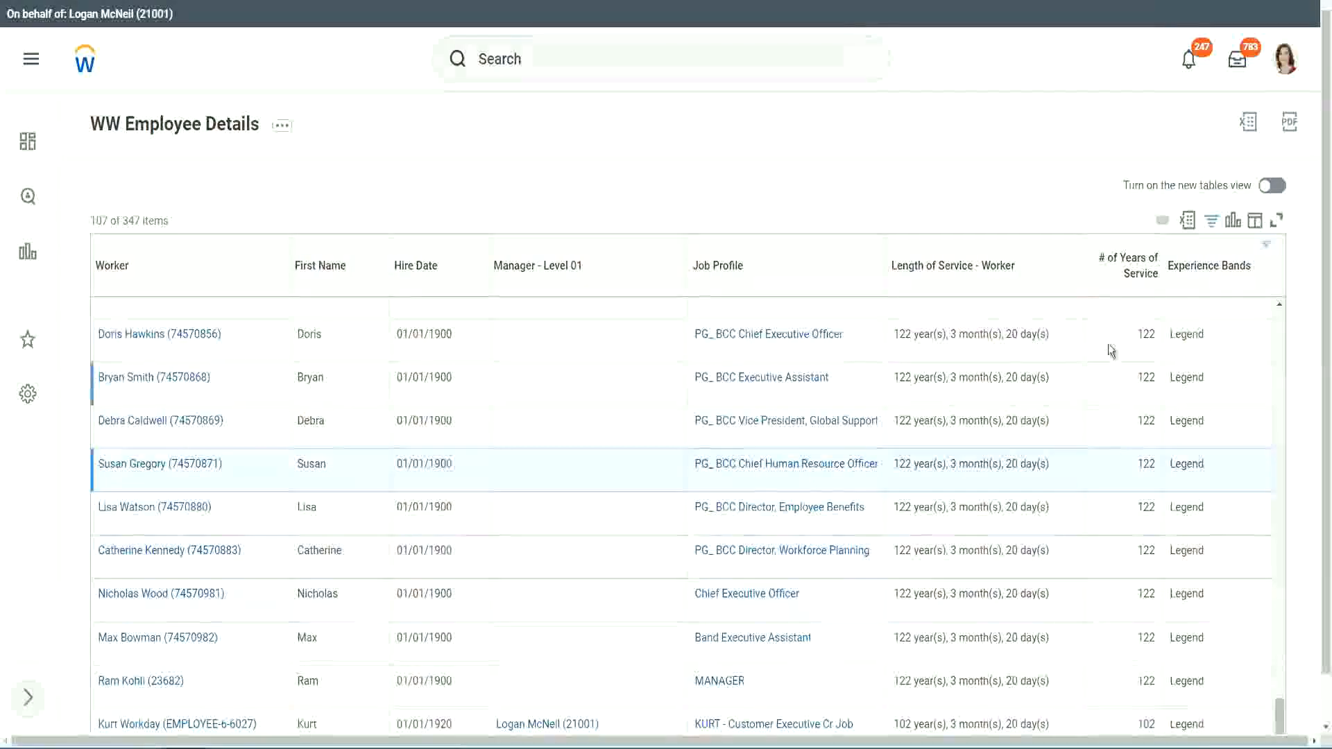
# Change the Experience Bands filter value to Experienced and apply it
pyautogui.click(1217, 272)
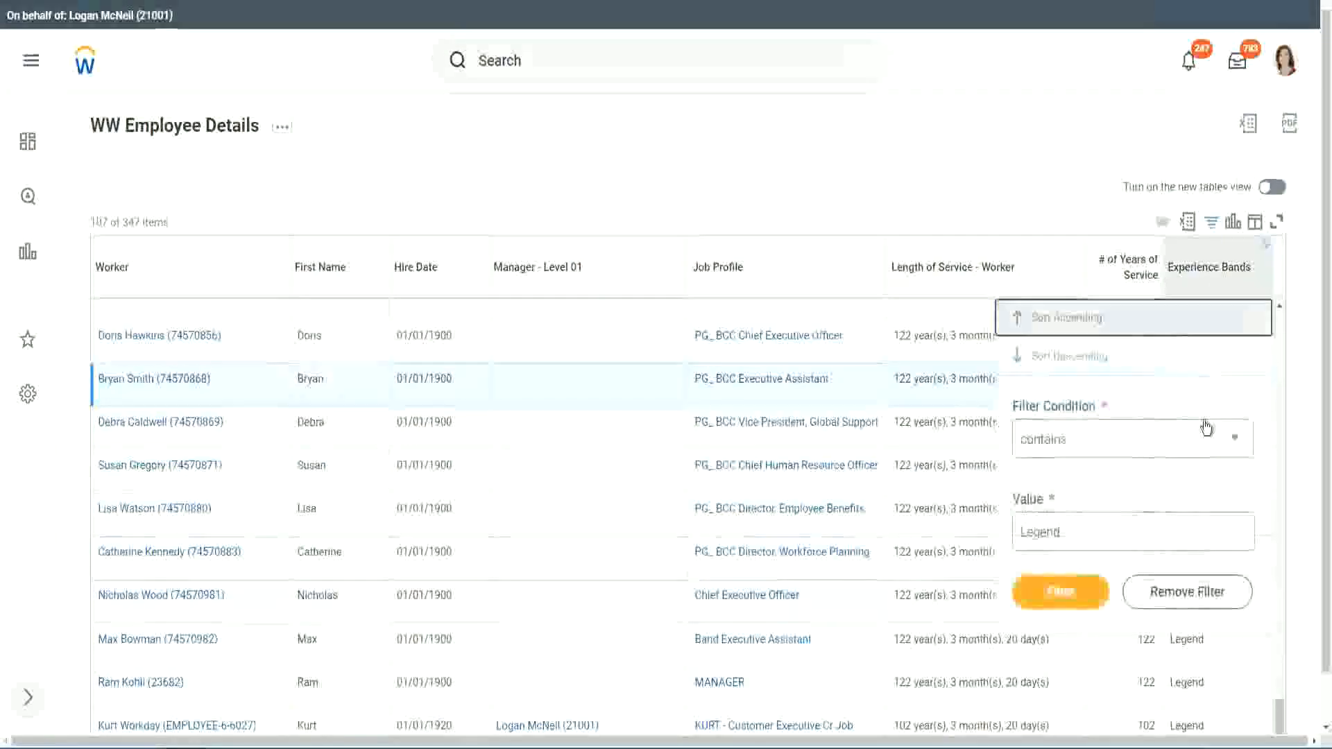
pyautogui.click(1089, 530)
pyautogui.moveTo(1089, 531); pyautogui.dragTo(914, 530)
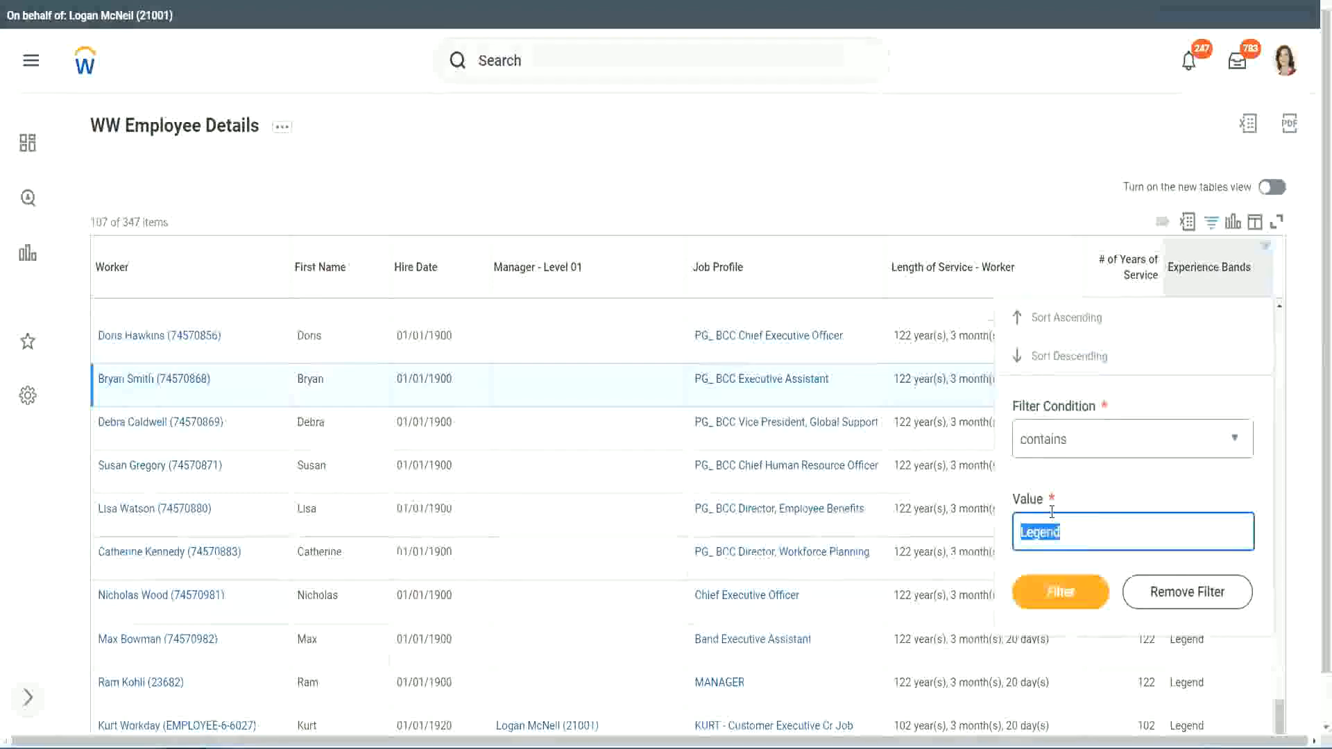
pyautogui.write('Ex')
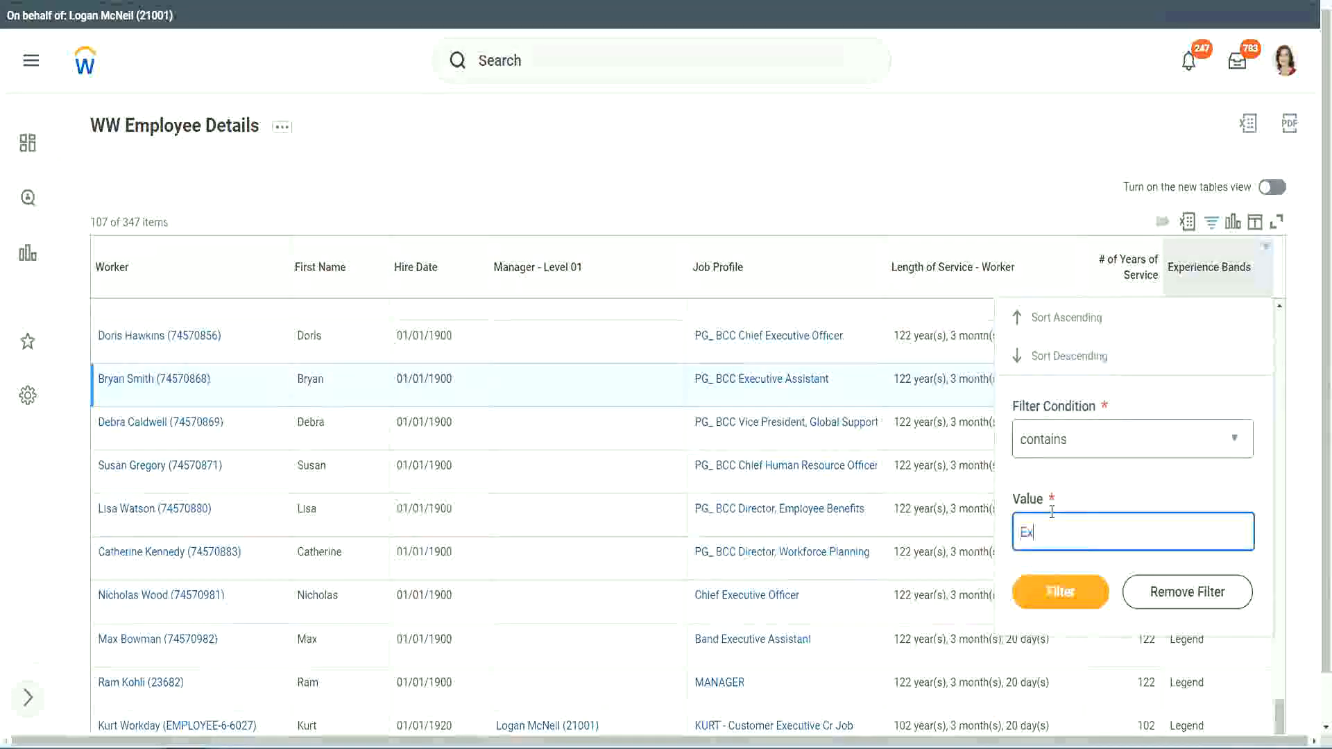
pyautogui.write('pe')
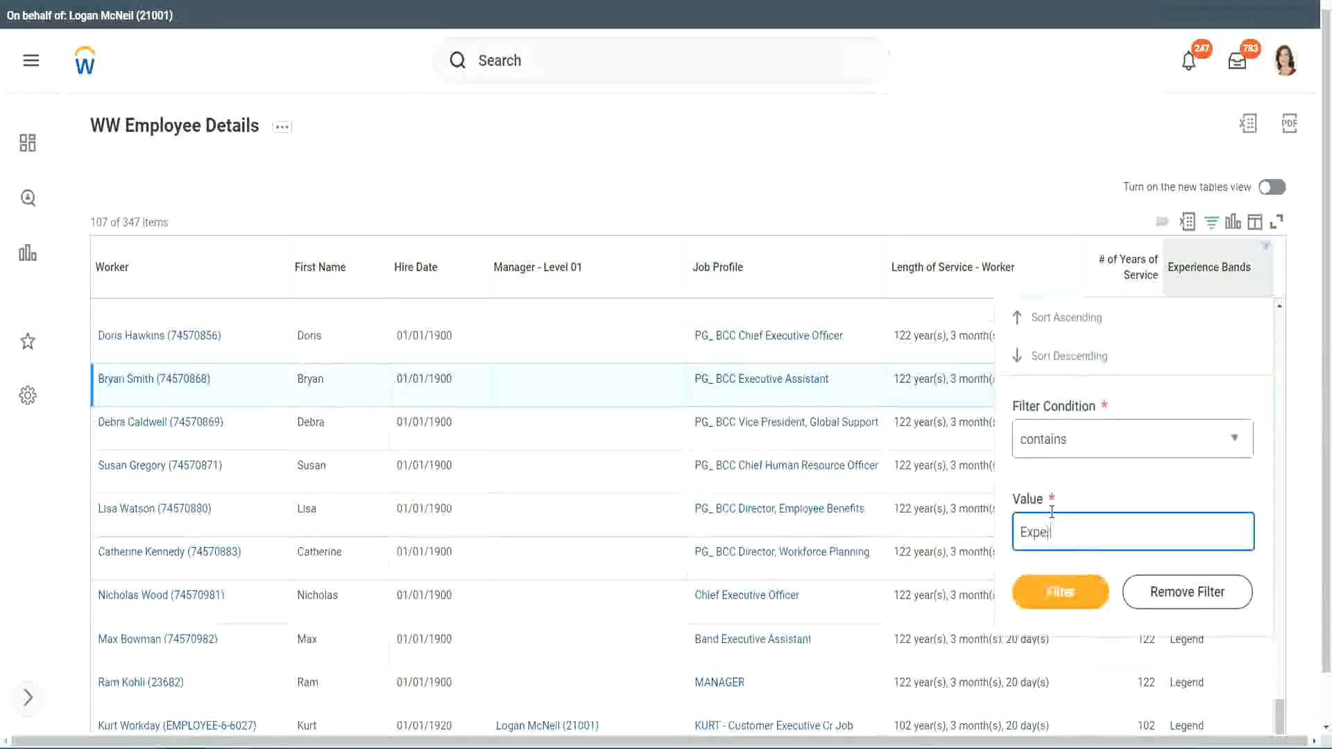
pyautogui.write('rienced')
pyautogui.click(1069, 591)
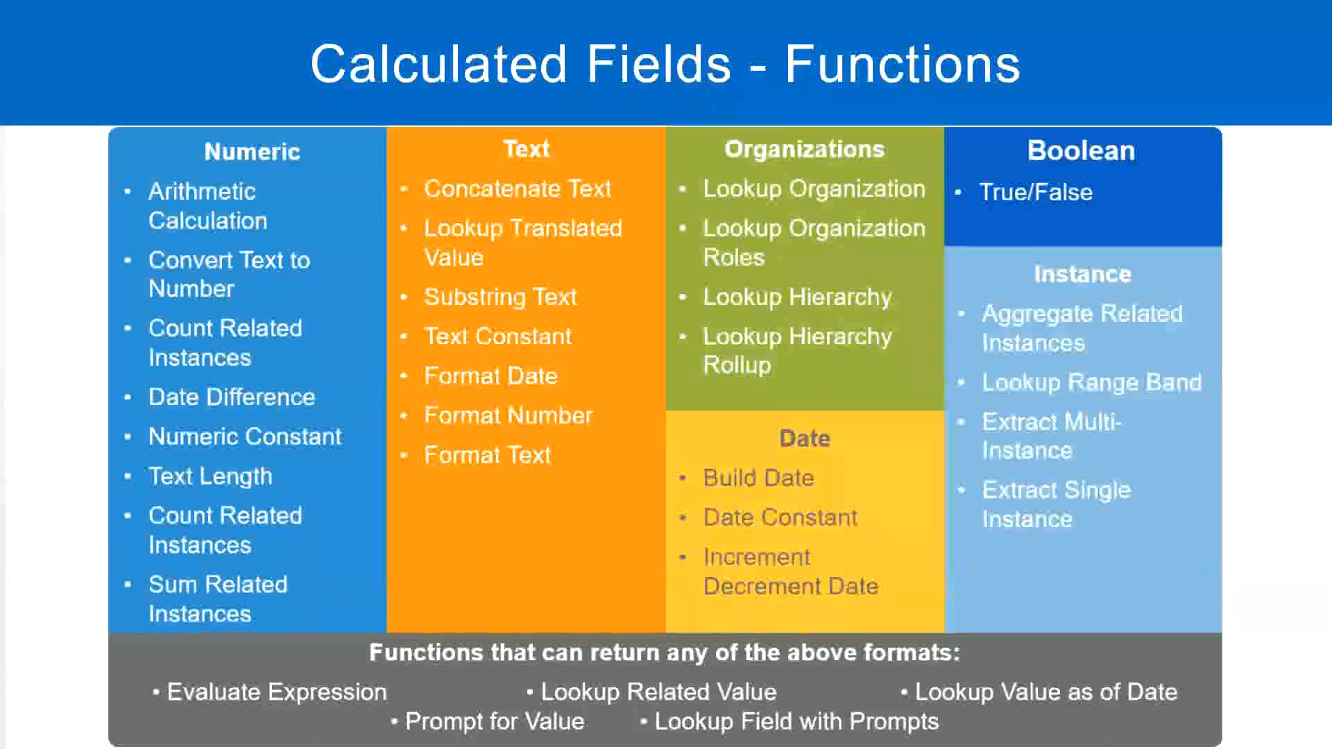
# Switch to the Notepad++ notes and check the years range defined for the Experienced band
pyautogui.hotkey('alt', 'Tab')
pyautogui.moveTo(58, 171); pyautogui.dragTo(105, 170)
pyautogui.click(113, 169)
pyautogui.click(154, 170)
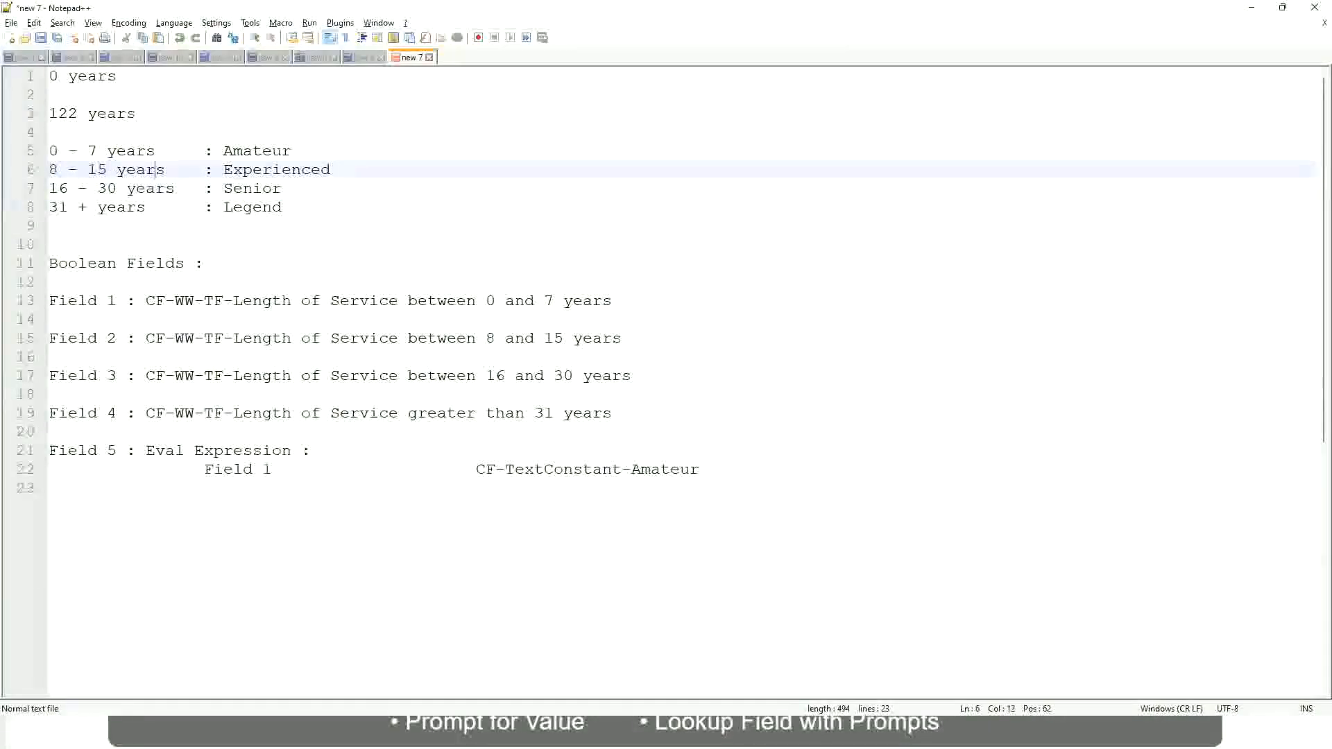
# Return to the Workday report and compare the years of service of the Experienced rows with the band's range
pyautogui.hotkey('alt', 'Tab')
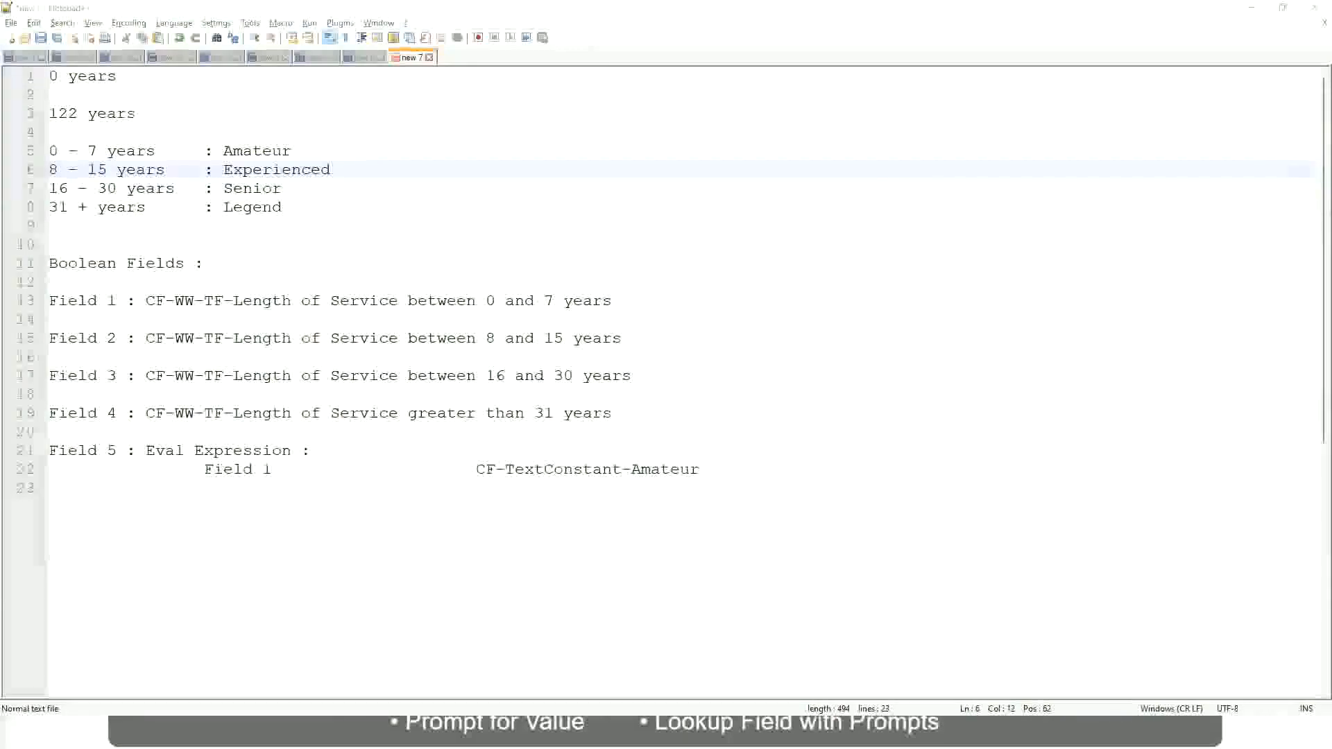
pyautogui.scroll(-2, 1150, 511)
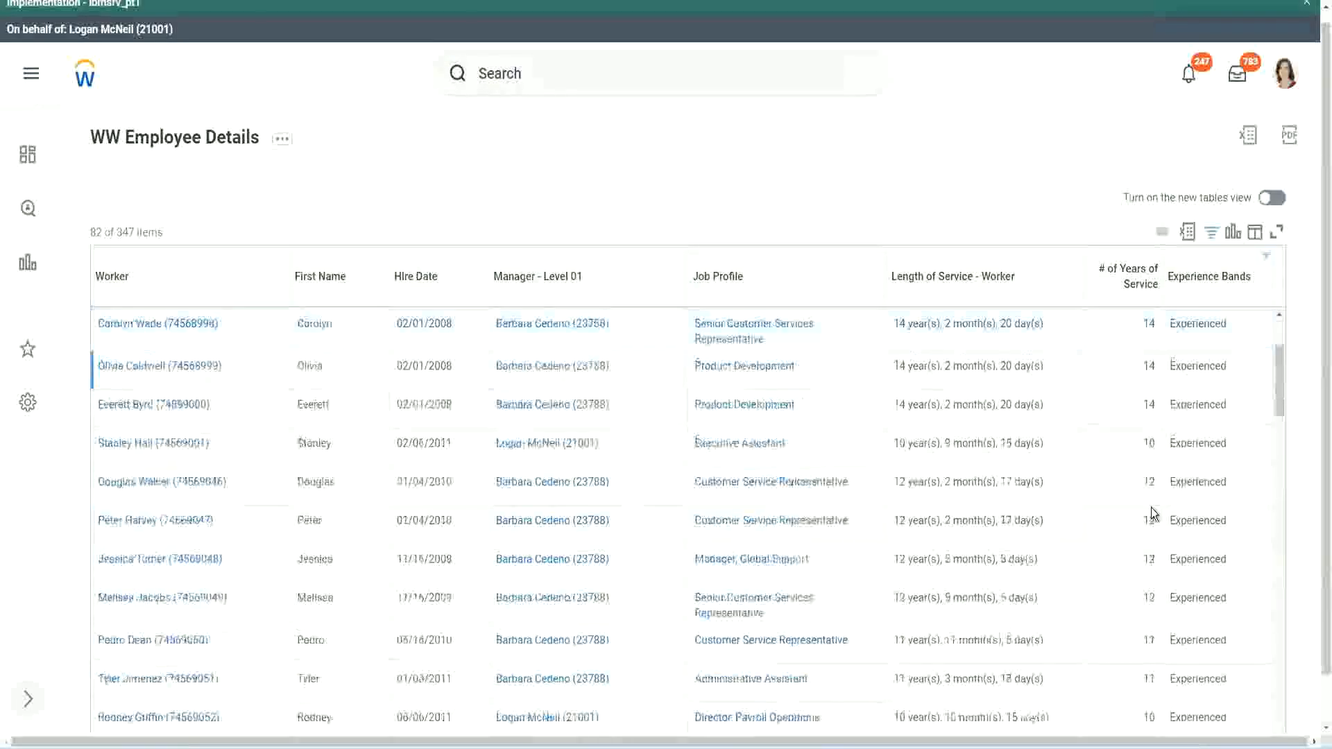
pyautogui.doubleClick(1148, 366)
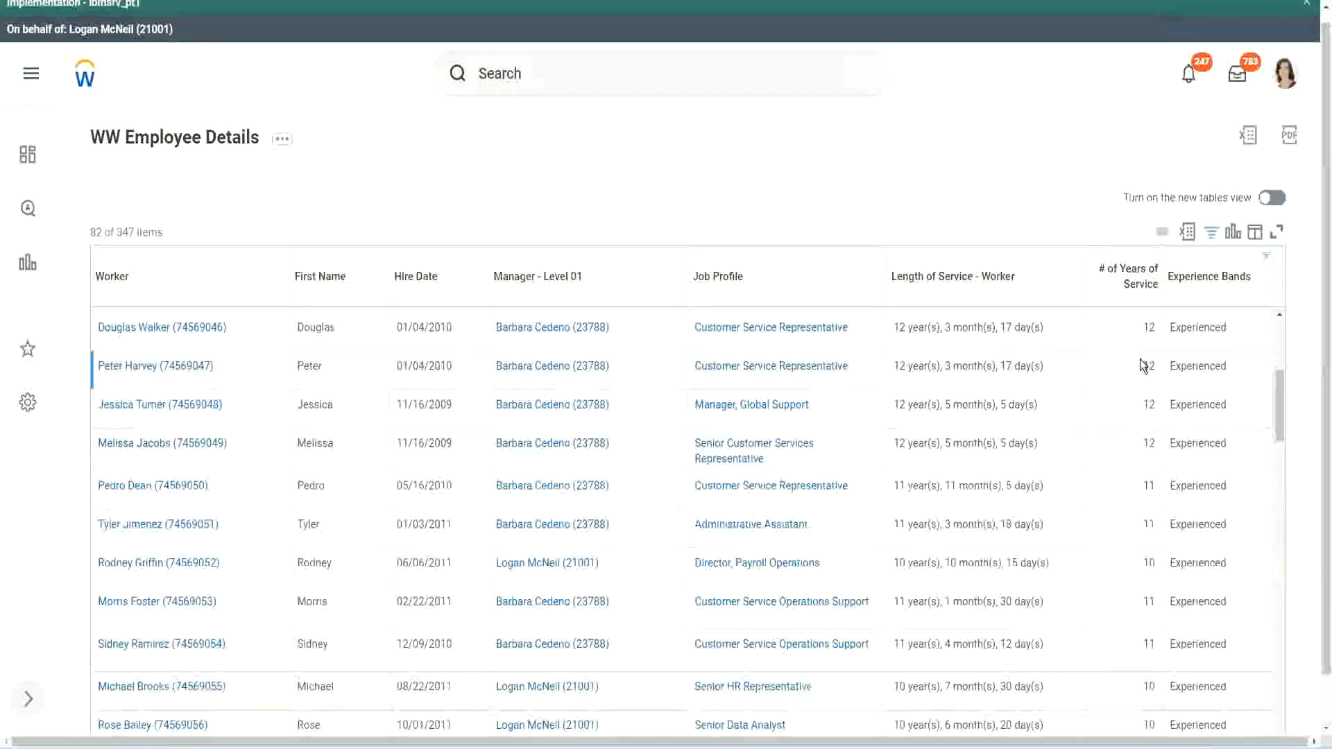
pyautogui.doubleClick(1188, 365)
pyautogui.scroll(-2, 1146, 486)
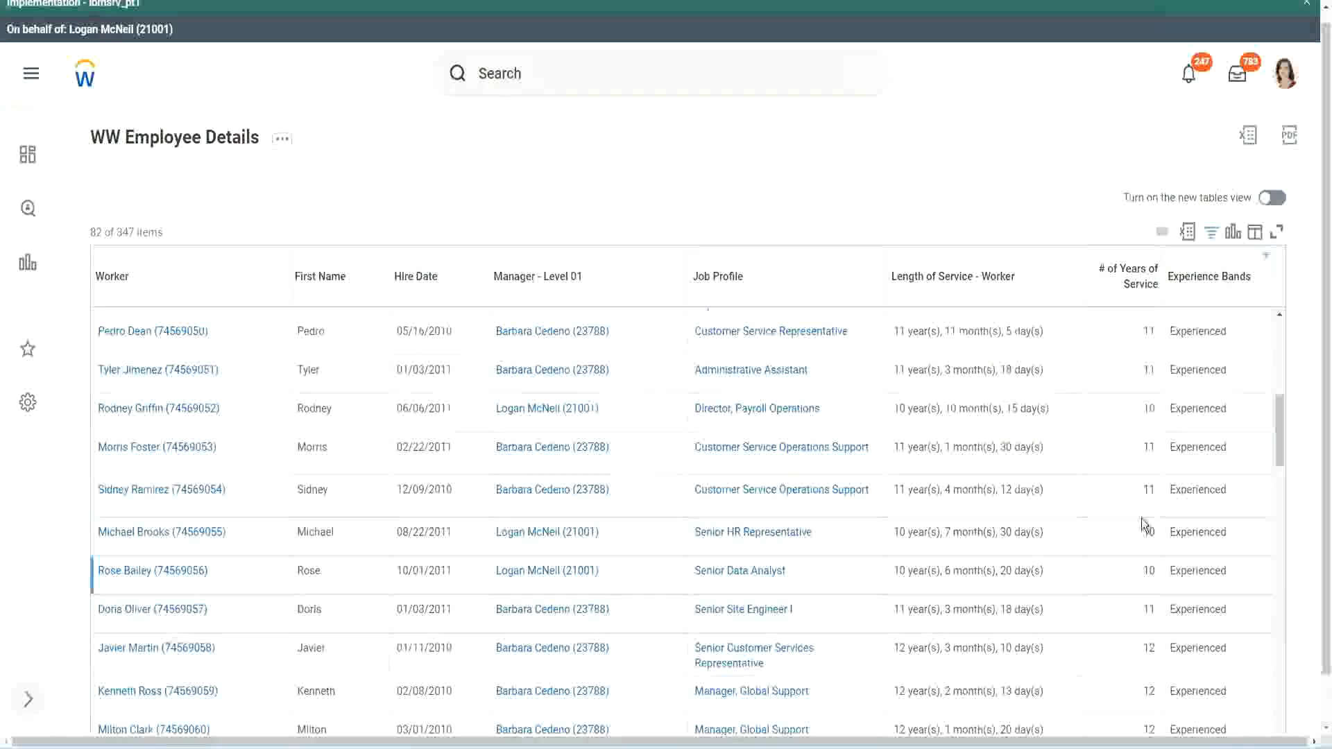
pyautogui.click(1148, 489)
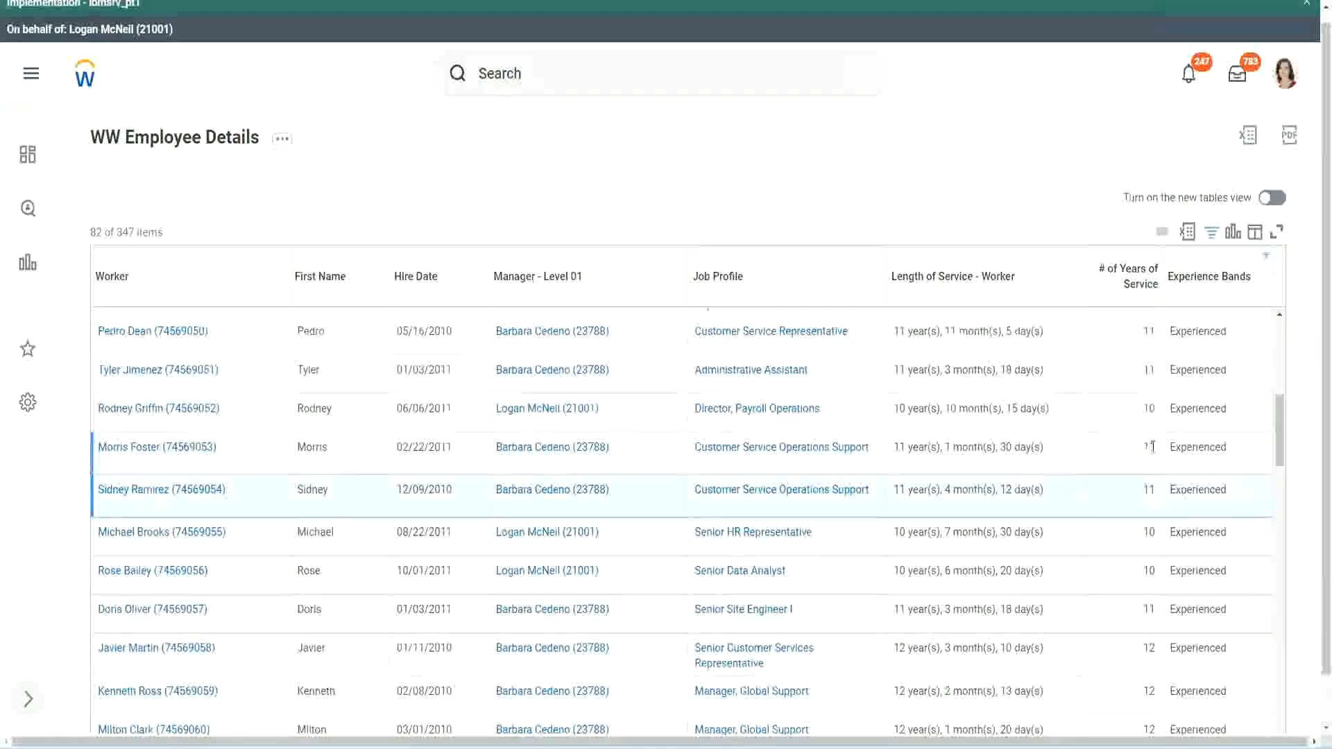
pyautogui.click(1186, 447)
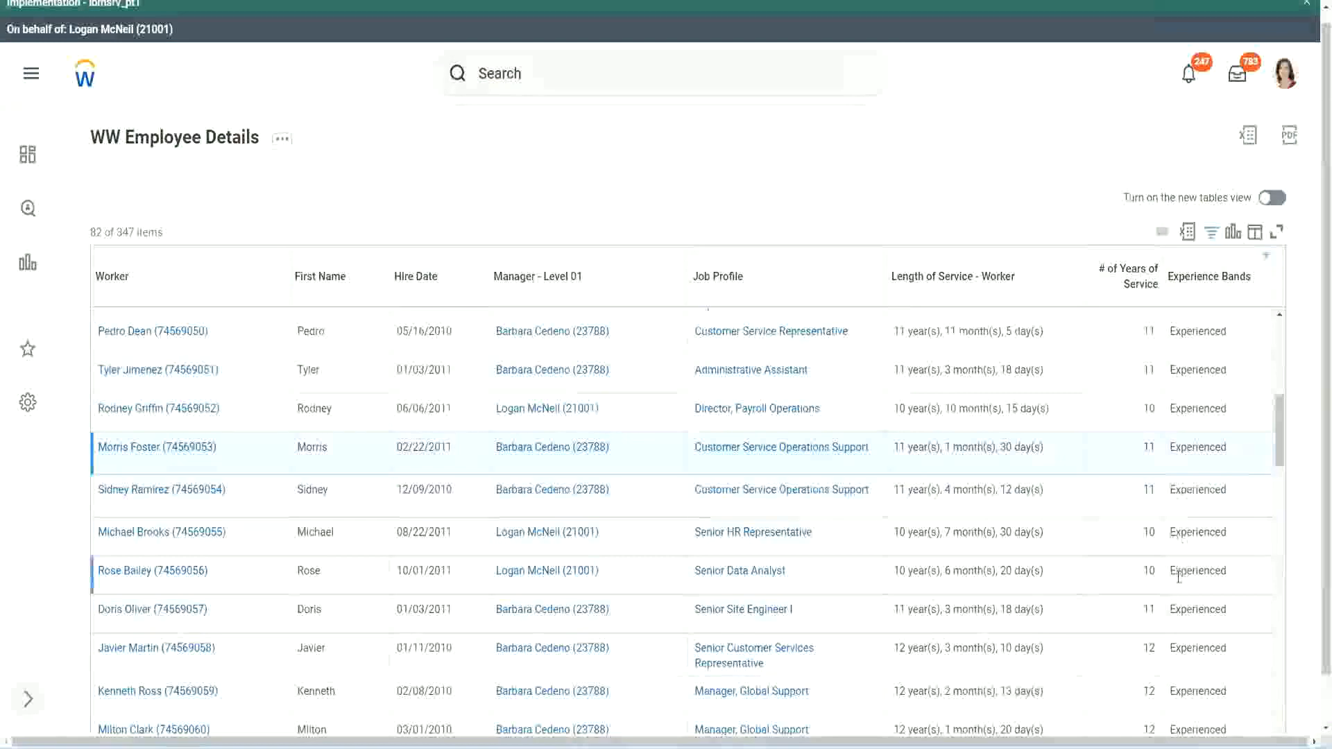
pyautogui.scroll(-5, 1178, 575)
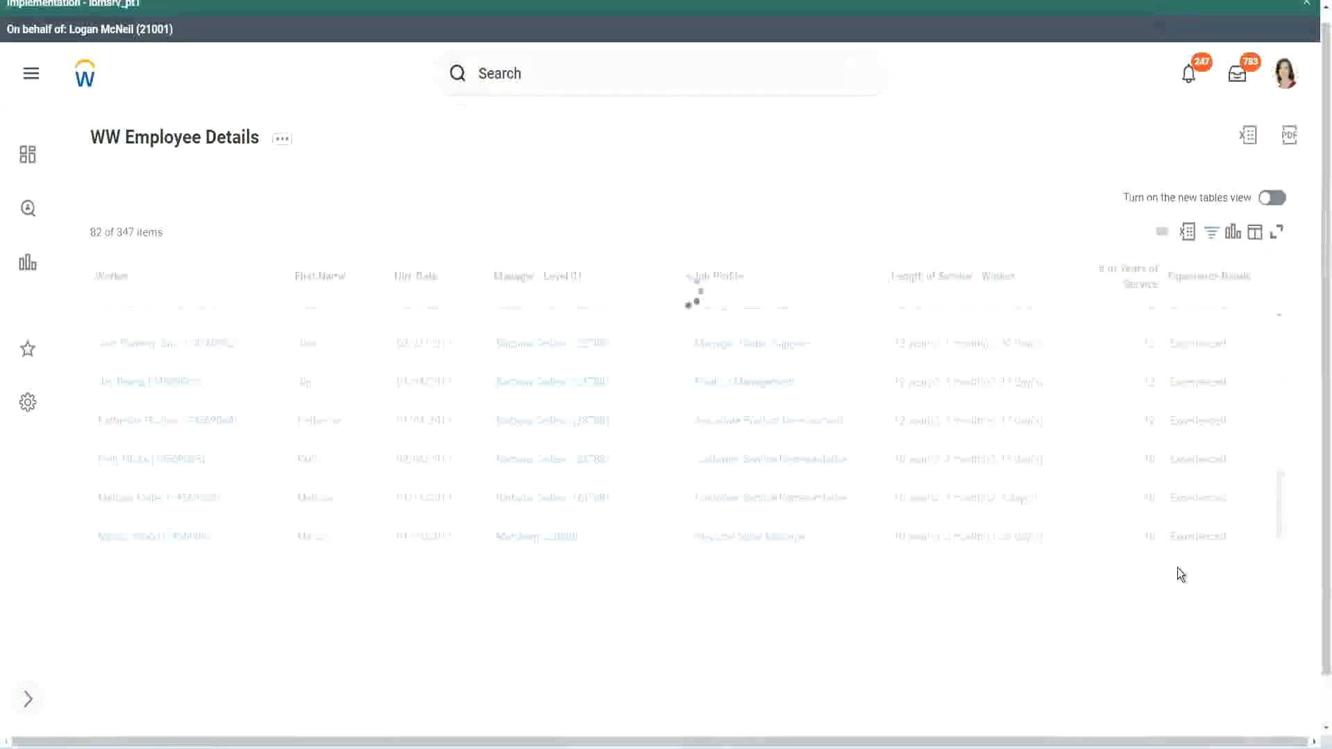